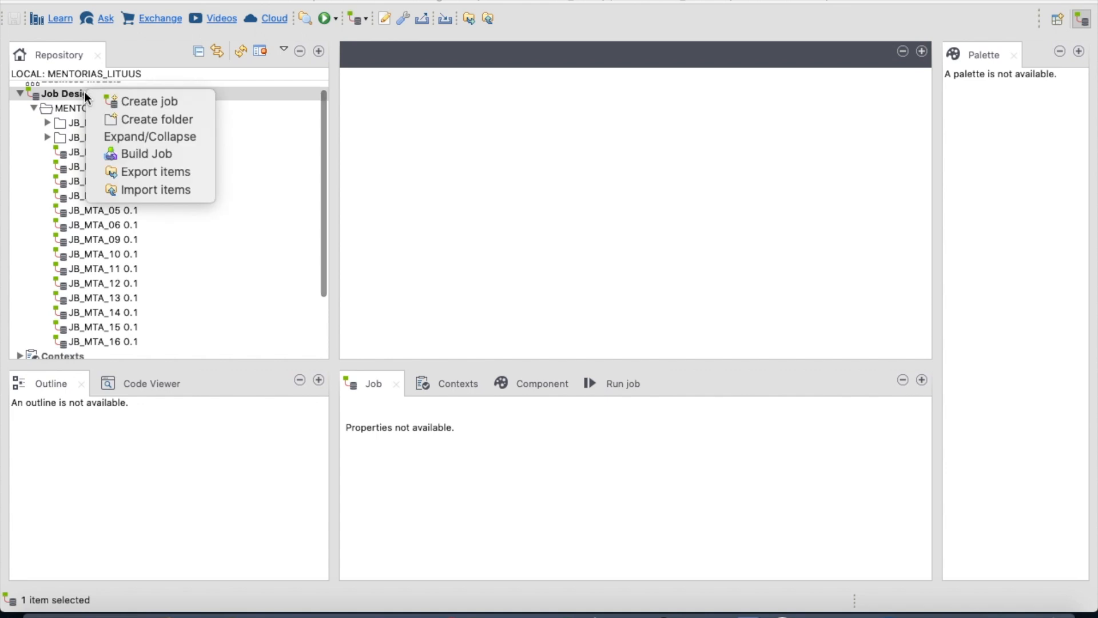
# Create job JB_MTA_17 with a purpose and description stating that the ETL process updates records in table Z_FINANCIAL based on a condition
pyautogui.click(135, 103)
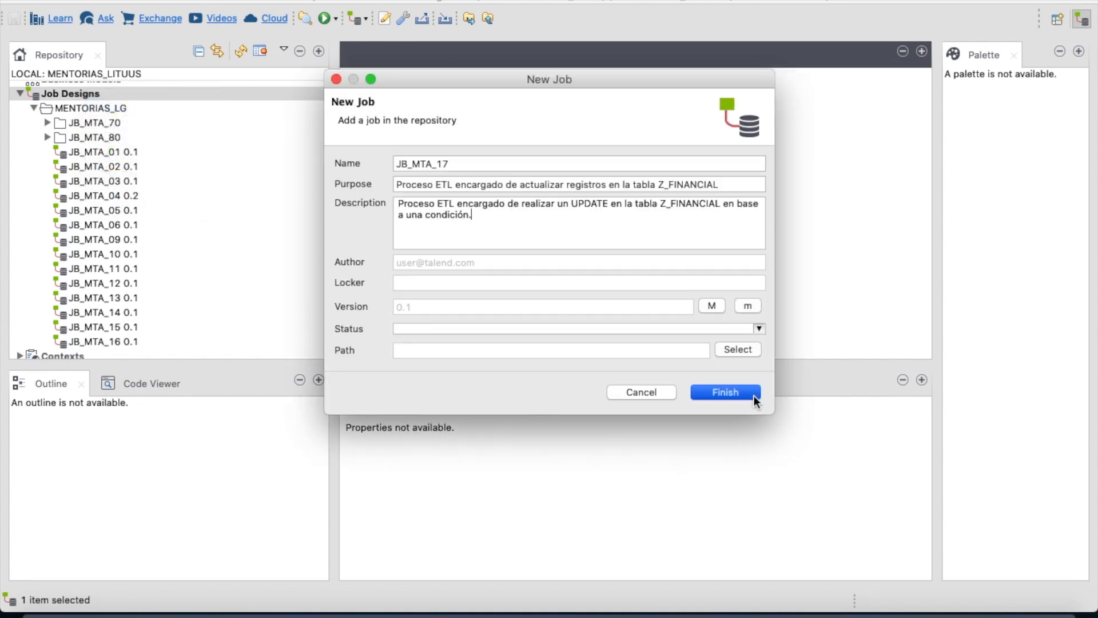
pyautogui.click(754, 396)
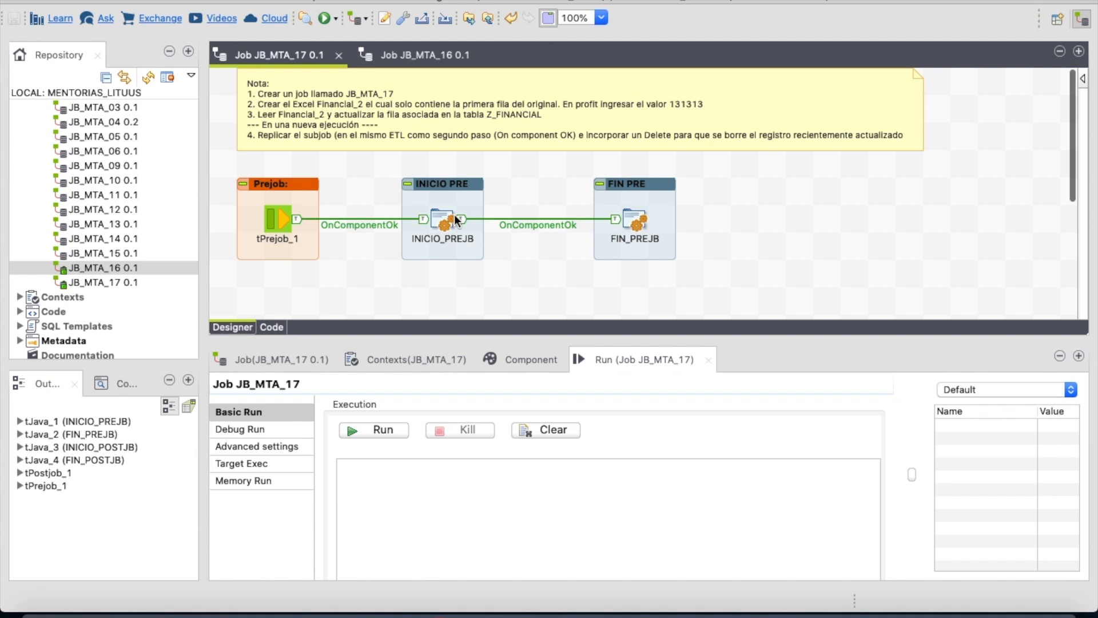
# Review the JB_MTA_17 design, run the job and check its pre-job and update-start messages in the execution log
pyautogui.scroll(-2, 486, 257)
pyautogui.scroll(3, 572, 204)
pyautogui.scroll(-3, 571, 204)
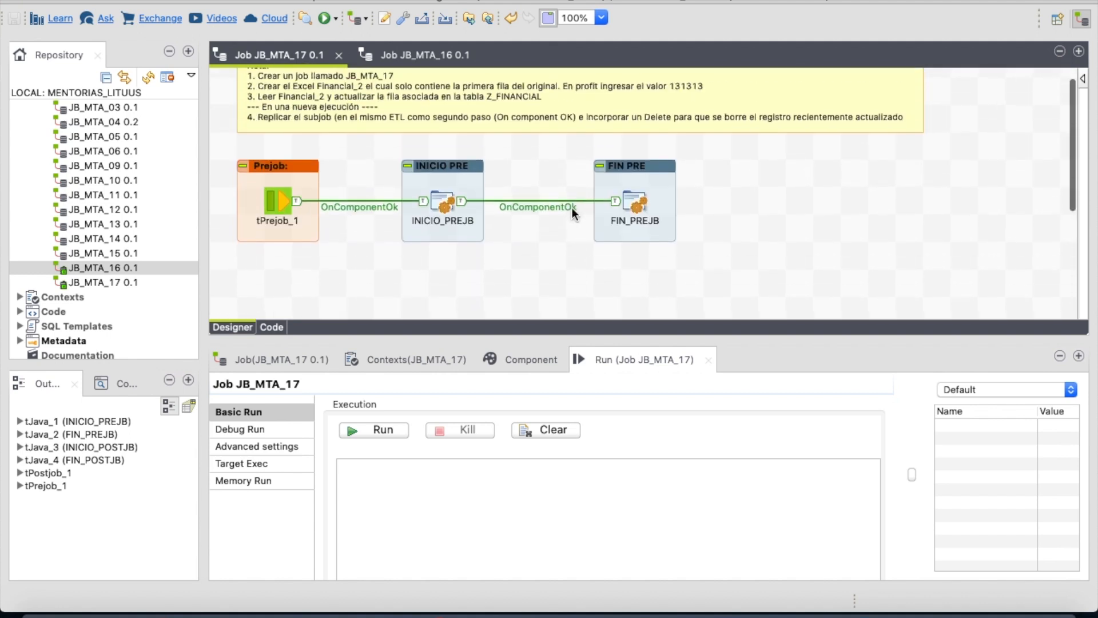
pyautogui.click(394, 429)
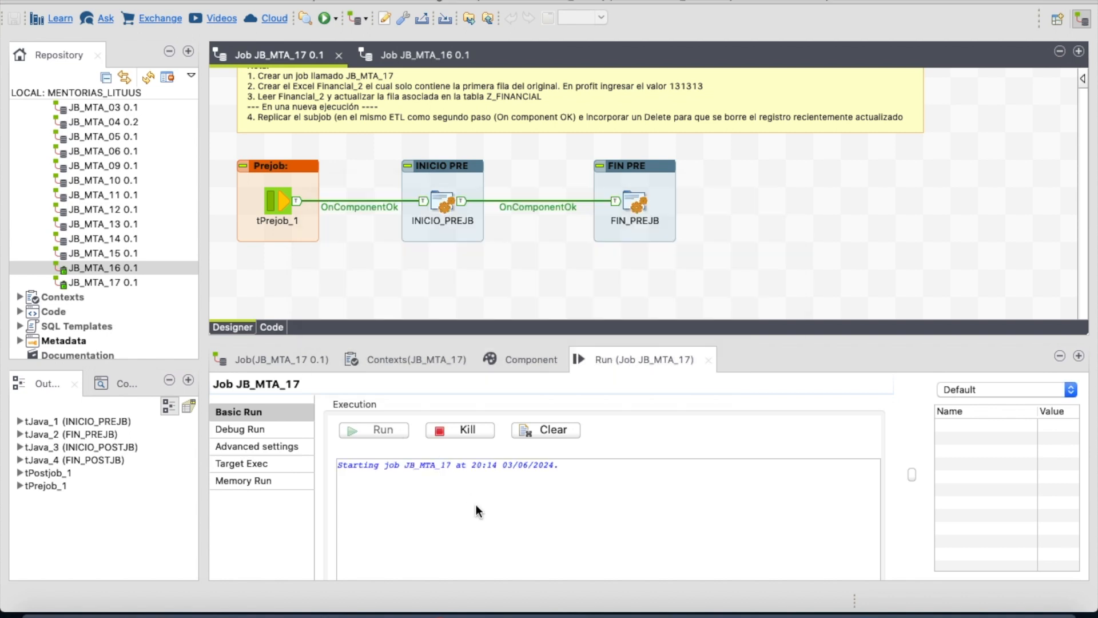
pyautogui.moveTo(445, 495); pyautogui.dragTo(557, 496)
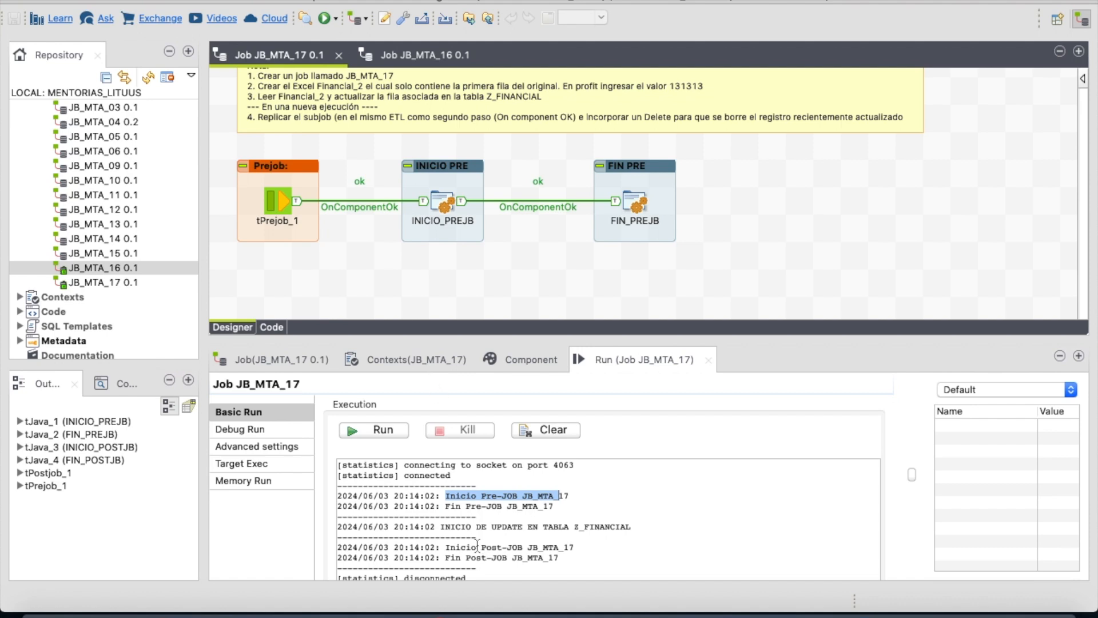
pyautogui.moveTo(441, 527); pyautogui.dragTo(651, 528)
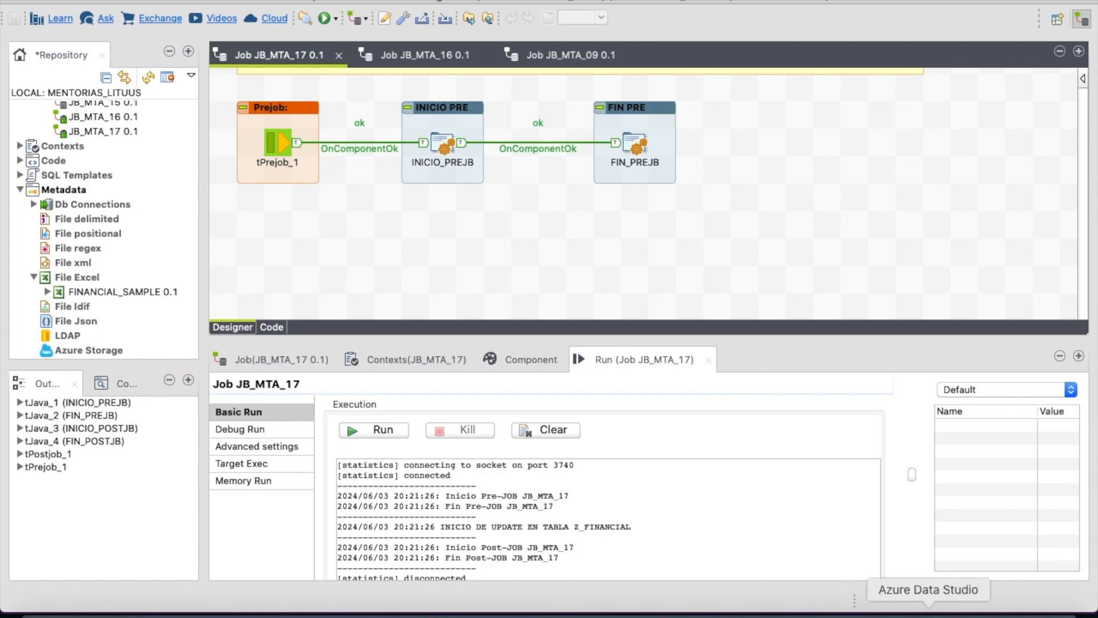
# Switch to Azure Data Studio and run SELECT * FROM Z_FINANCIAL to inspect the table's columns
pyautogui.click(928, 610)
pyautogui.moveTo(419, 112); pyautogui.dragTo(283, 92)
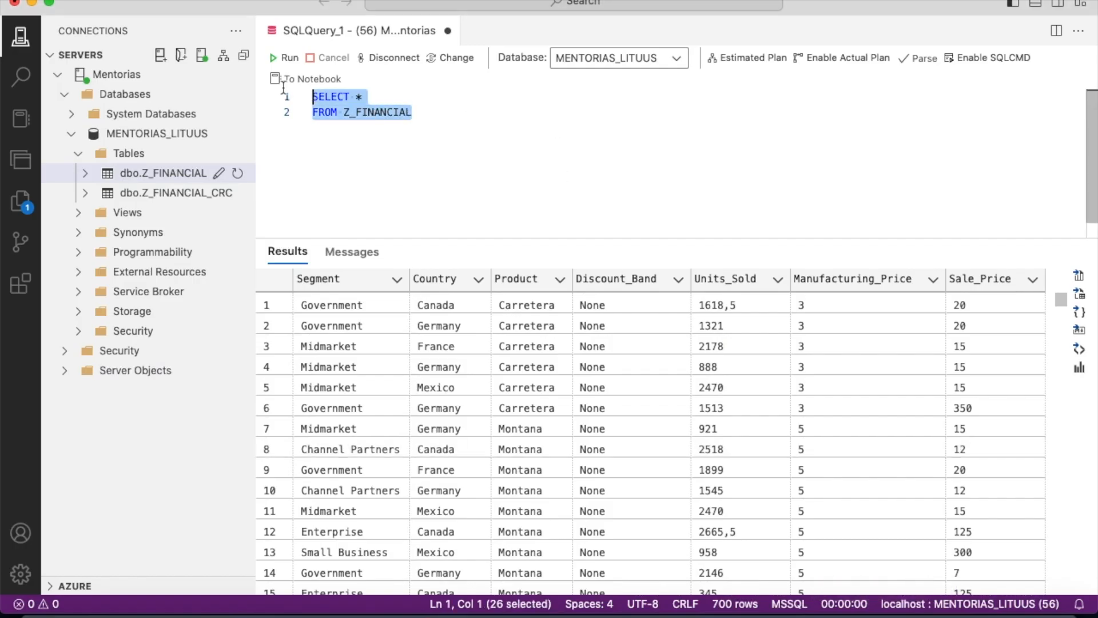
pyautogui.click(287, 57)
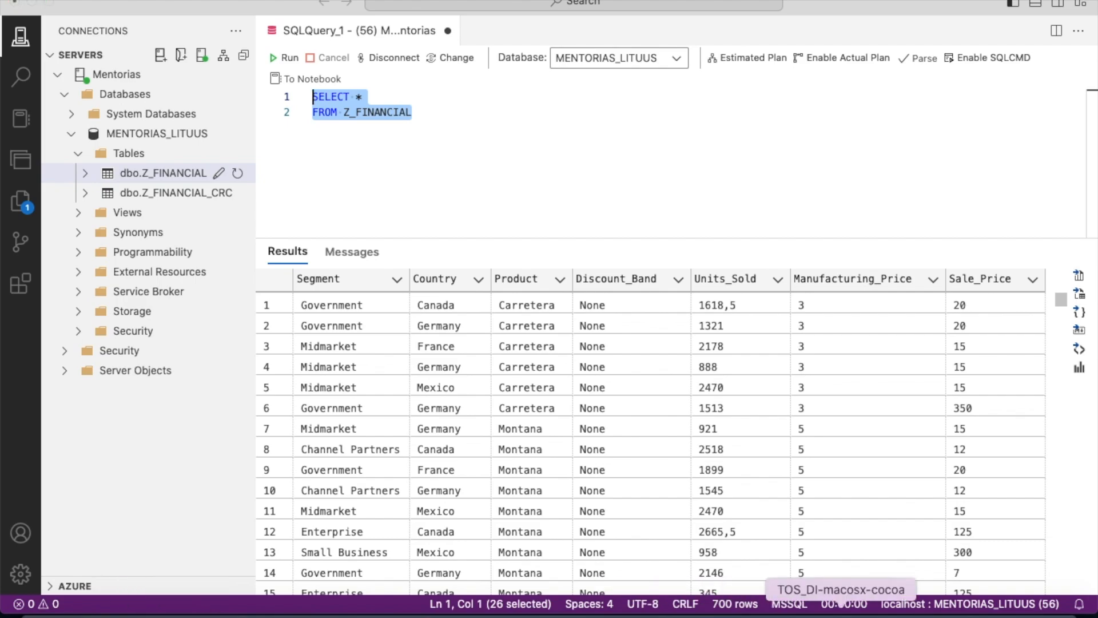
# Switch to Talend and, in job JB_MTA_09, map row1's Profit column to SALIDA in CAMPOS_SELECCIONADOS and propagate the changes
pyautogui.click(840, 611)
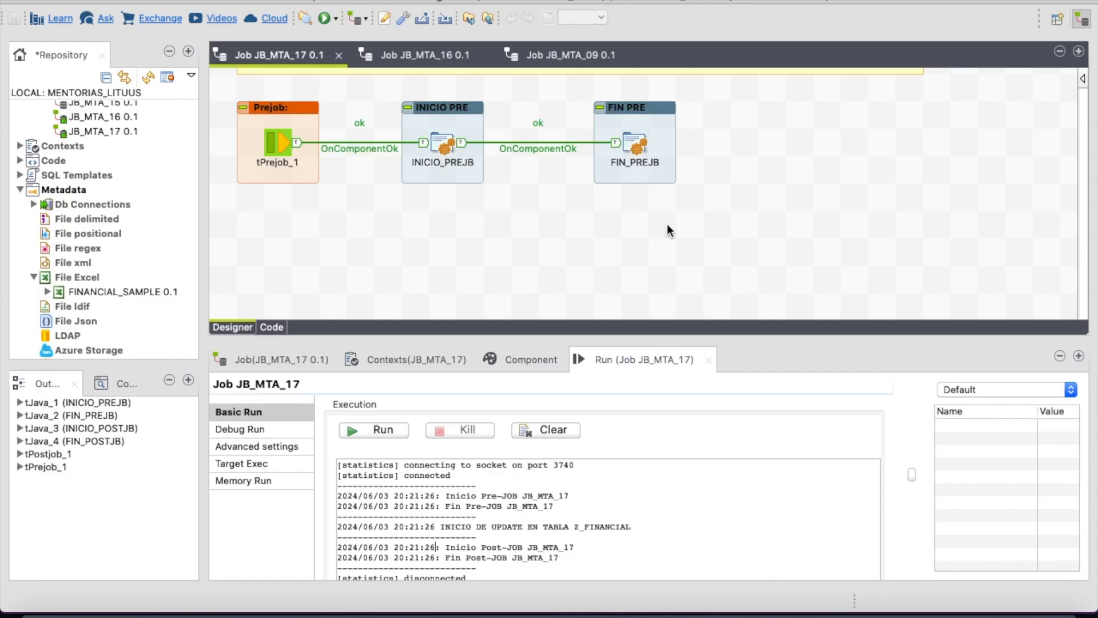
pyautogui.click(548, 55)
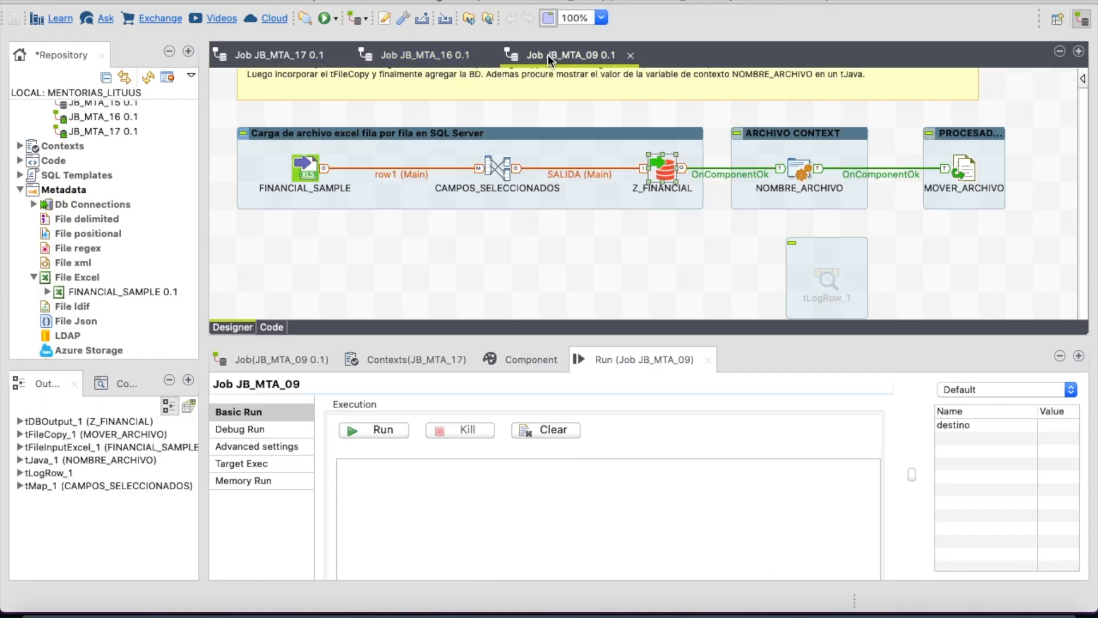
pyautogui.doubleClick(499, 171)
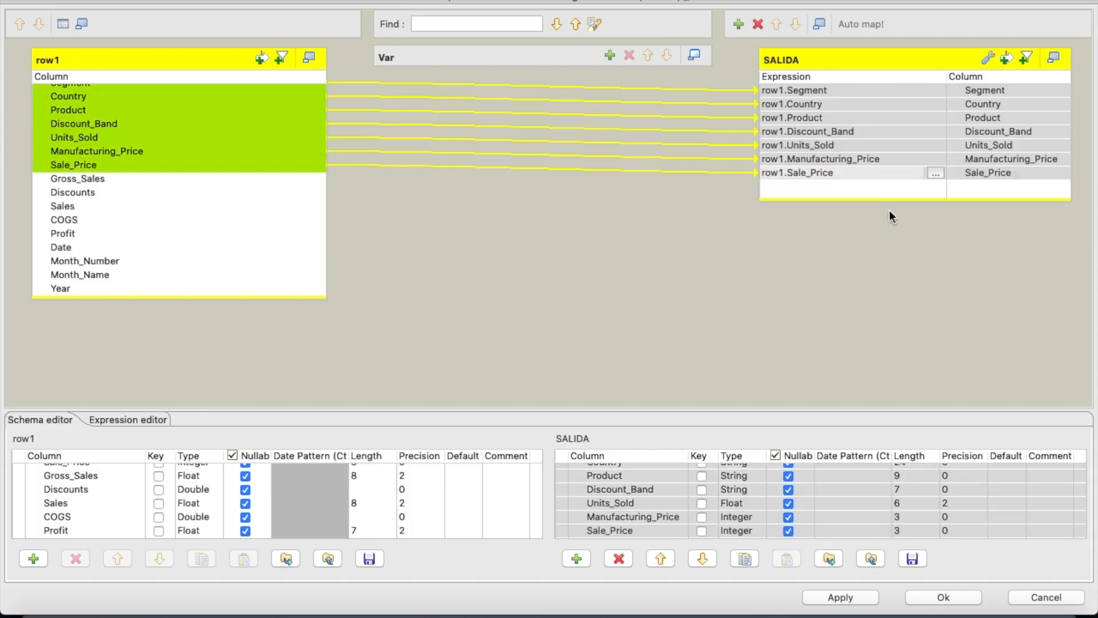
pyautogui.moveTo(63, 232)
pyautogui.mouseDown()
pyautogui.moveTo(54, 232)
pyautogui.moveTo(740, 139)
pyautogui.moveTo(797, 187)
pyautogui.mouseUp()
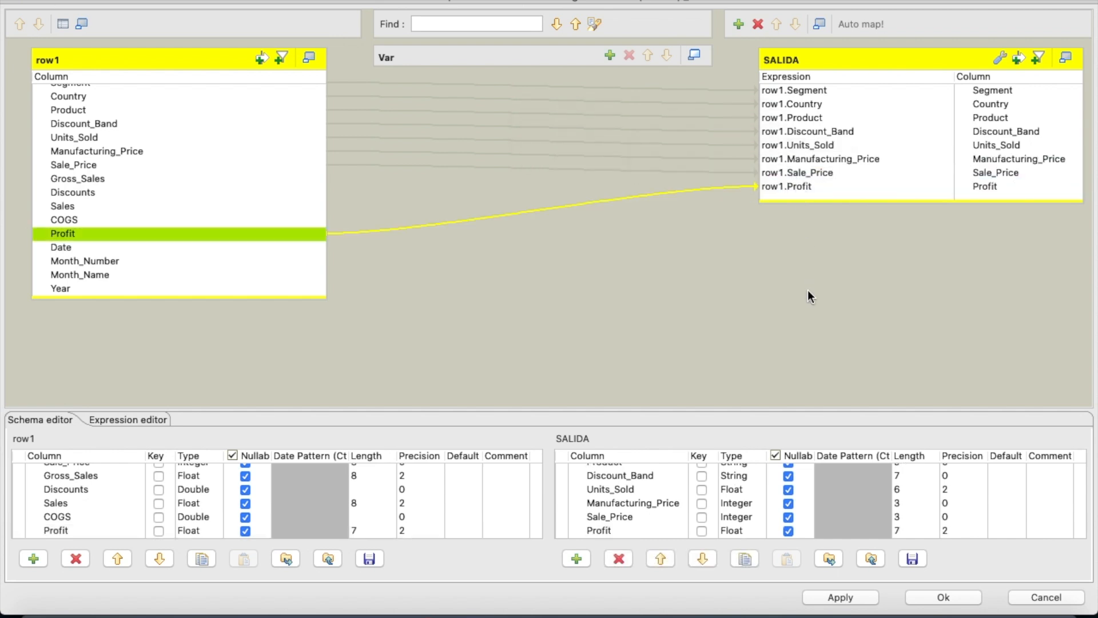
pyautogui.click(925, 598)
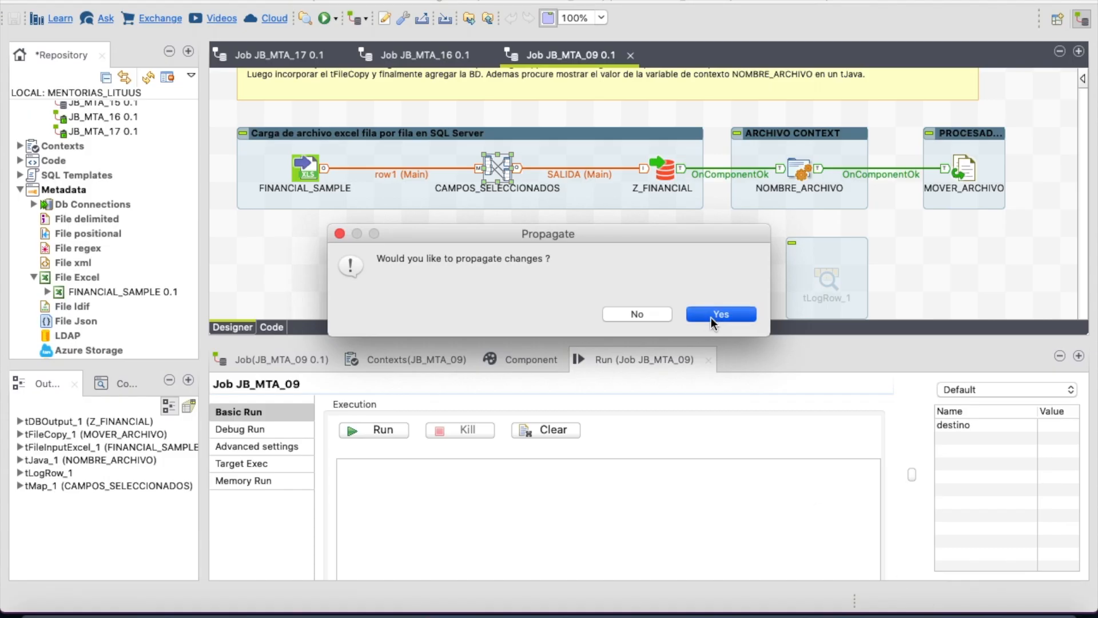
pyautogui.press('Return')
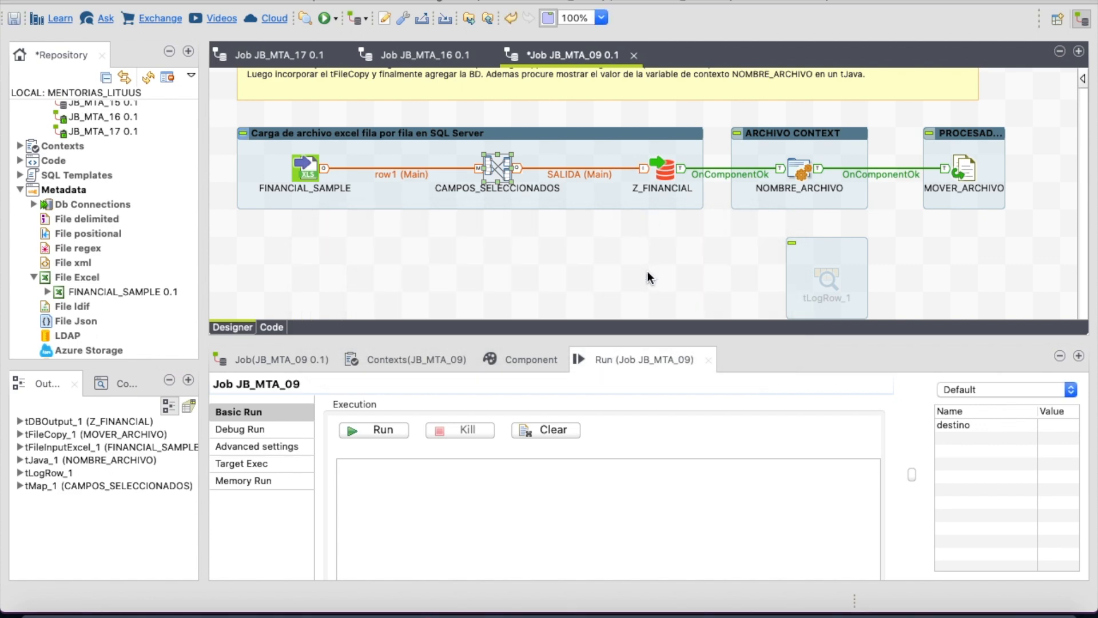
# Set the Z_FINANCIAL output's action on table to Drop and create table and run job JB_MTA_09
pyautogui.click(665, 169)
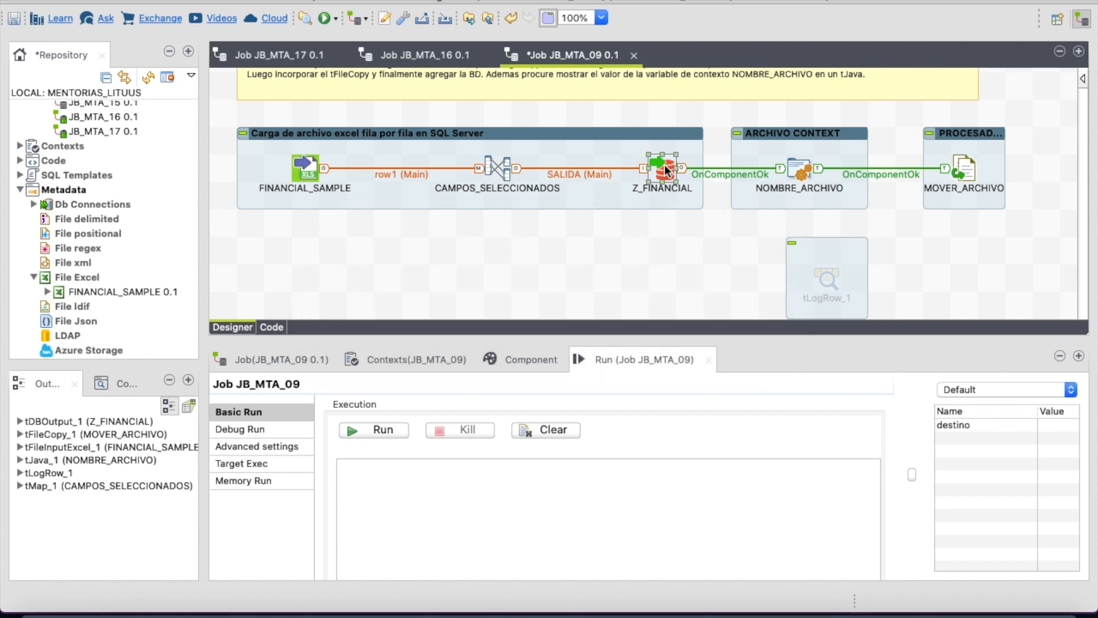
pyautogui.click(534, 359)
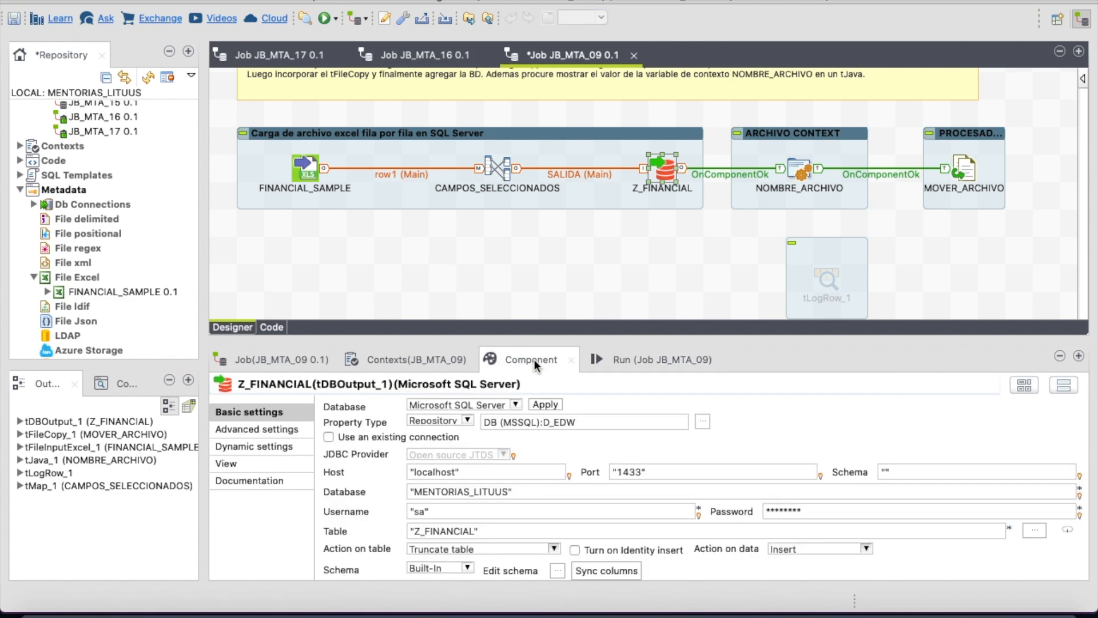
pyautogui.click(555, 547)
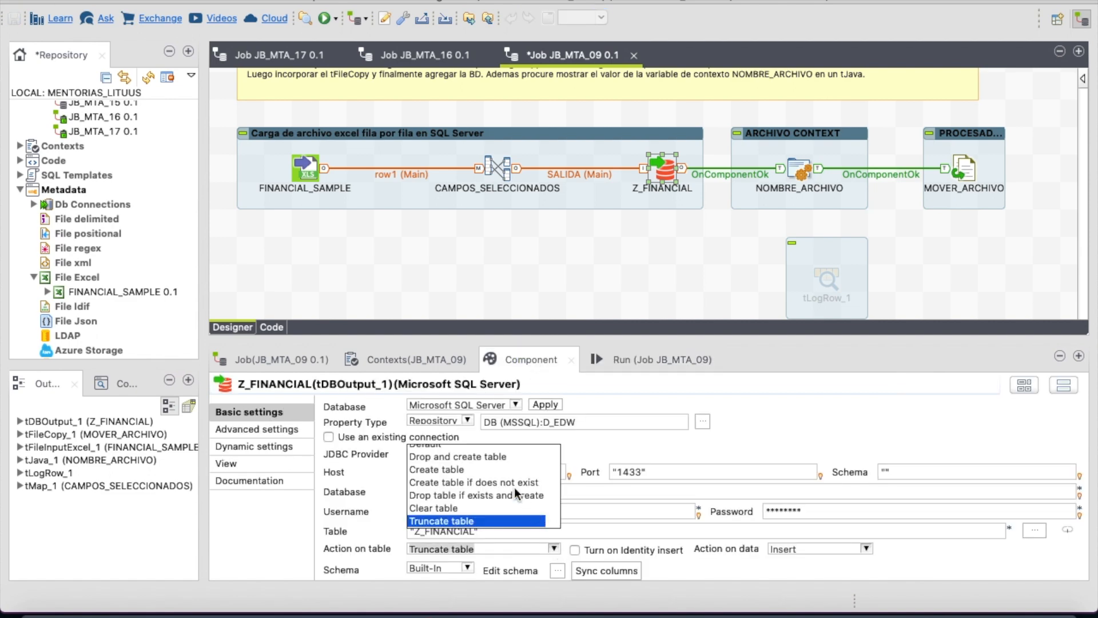
pyautogui.click(513, 457)
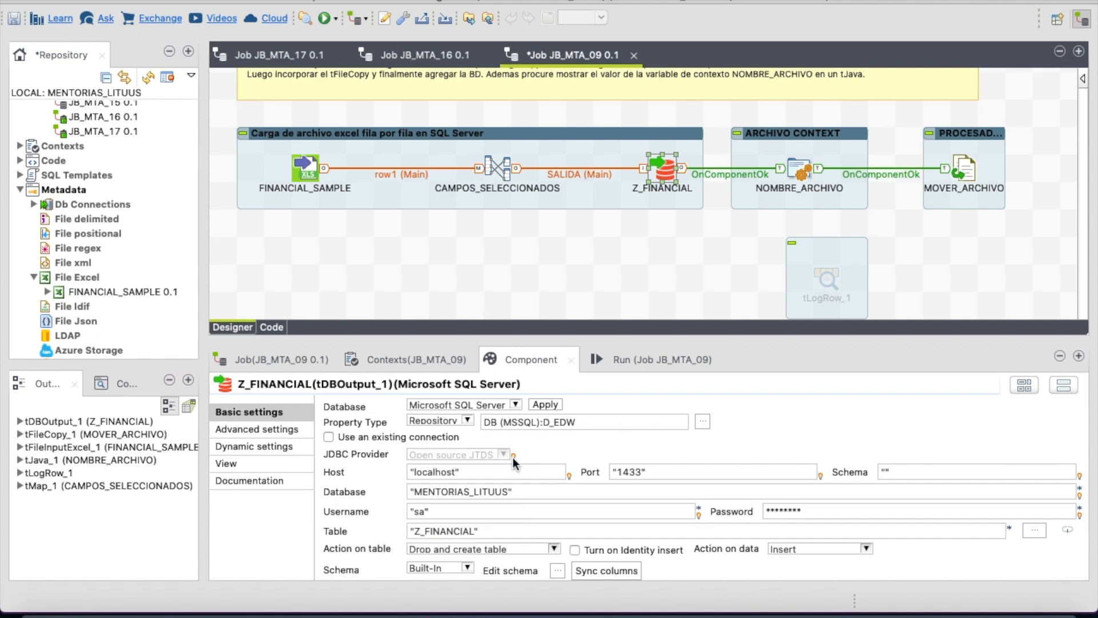
pyautogui.click(628, 366)
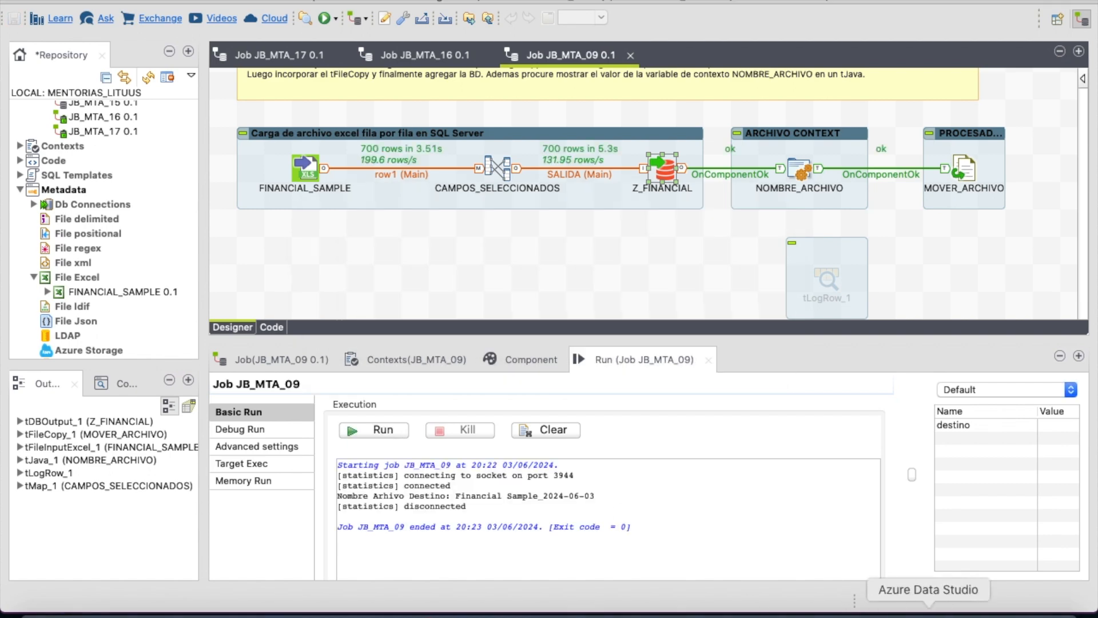
# Switch to Azure Data Studio, rerun the Z_FINANCIAL query and examine the Profit column with the connections sidebar hidden
pyautogui.click(928, 609)
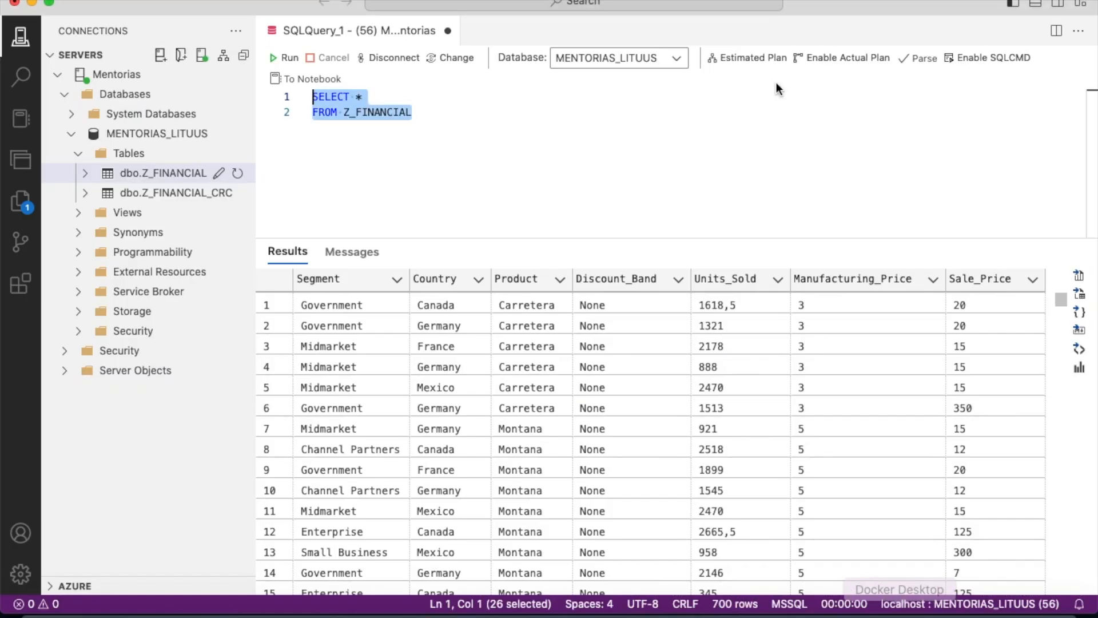
pyautogui.click(284, 58)
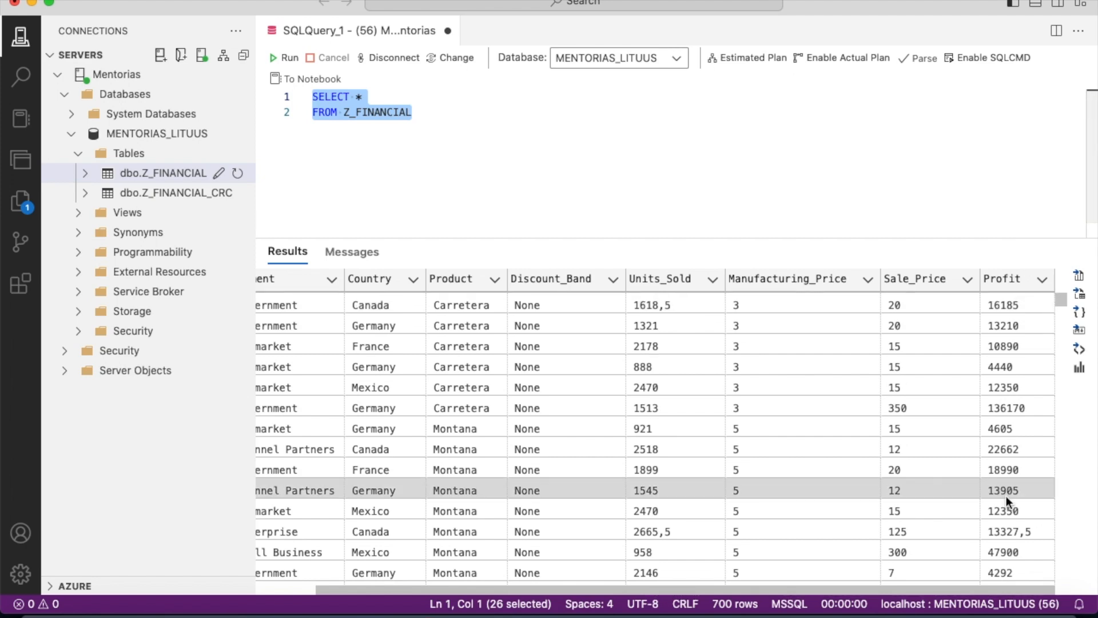
pyautogui.hscroll(-5, 874, 417)
pyautogui.click(432, 199)
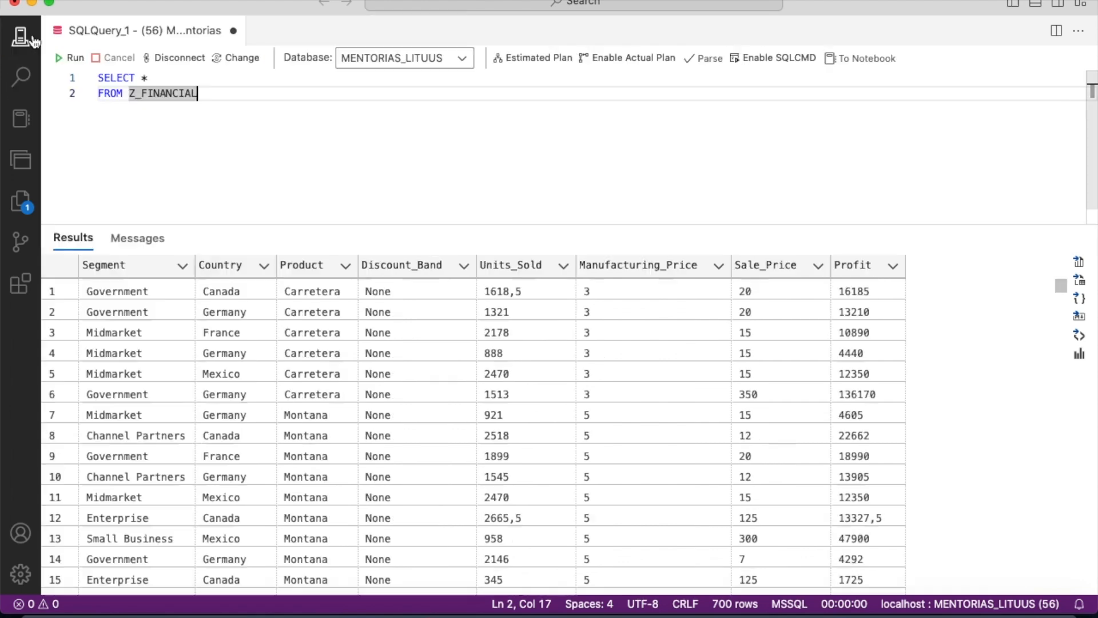
pyautogui.click(21, 38)
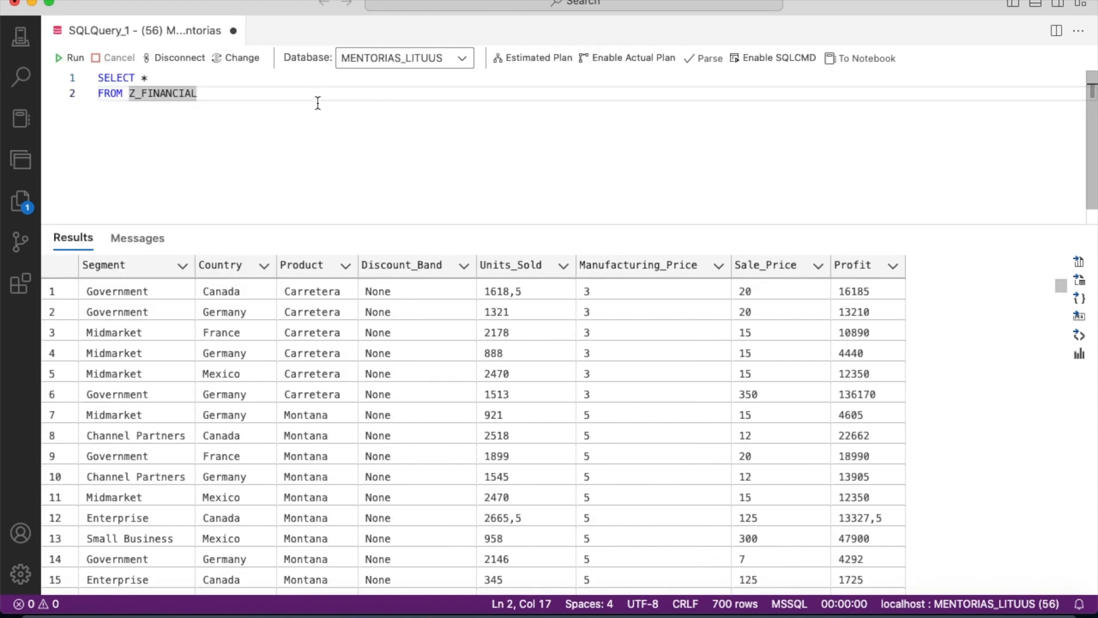
# Add the condition where Segment='Government' to the Z_FINANCIAL query and run it
pyautogui.press('Return')
pyautogui.write('where ')
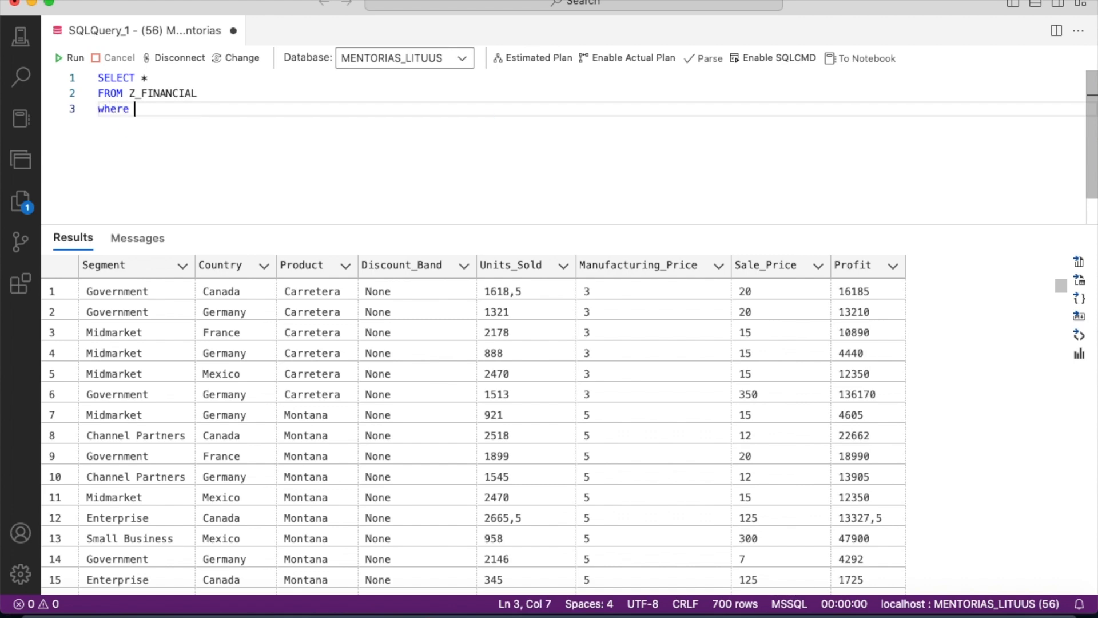
pyautogui.write('Segm')
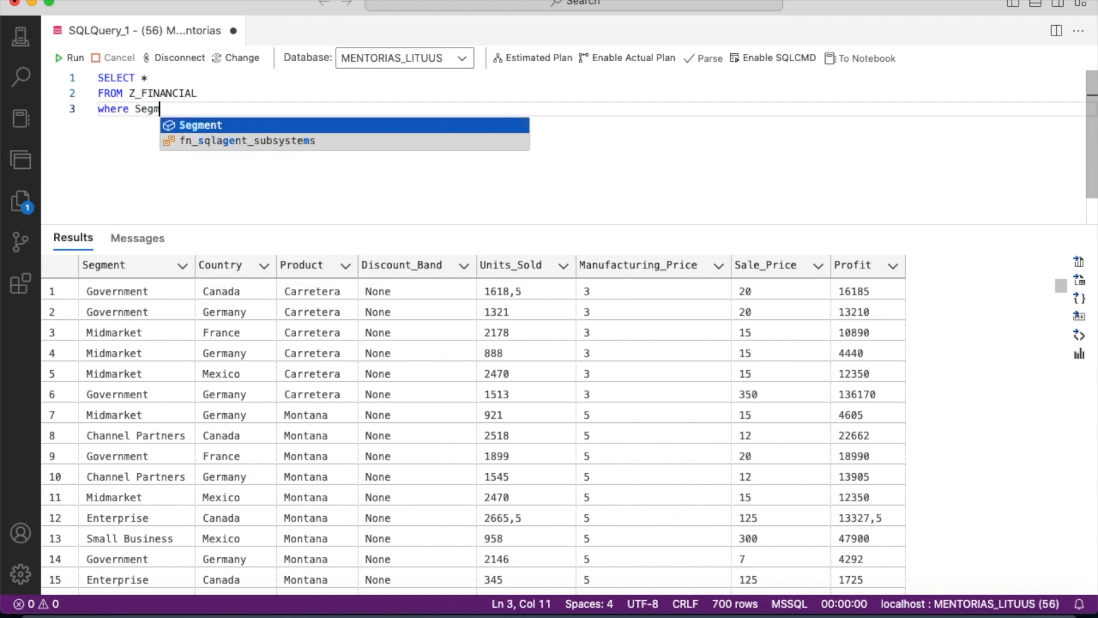
pyautogui.write("ent='")
pyautogui.click(143, 288)
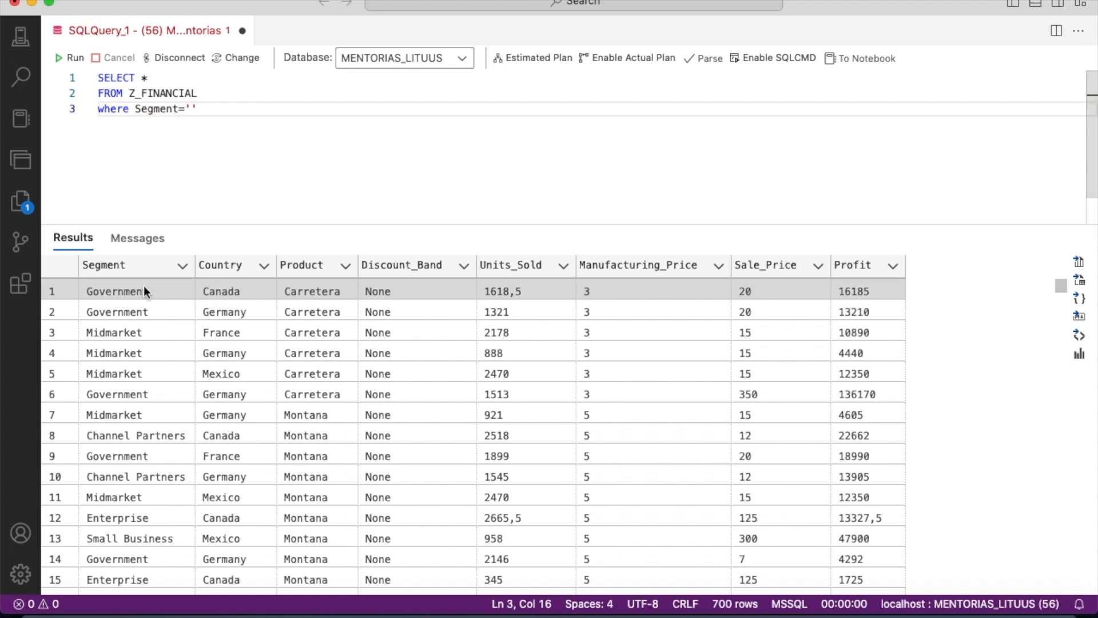
pyautogui.hotkey('ctrl', 'c')
pyautogui.click(190, 109)
pyautogui.hotkey('ctrl', 'v')
pyautogui.click(63, 58)
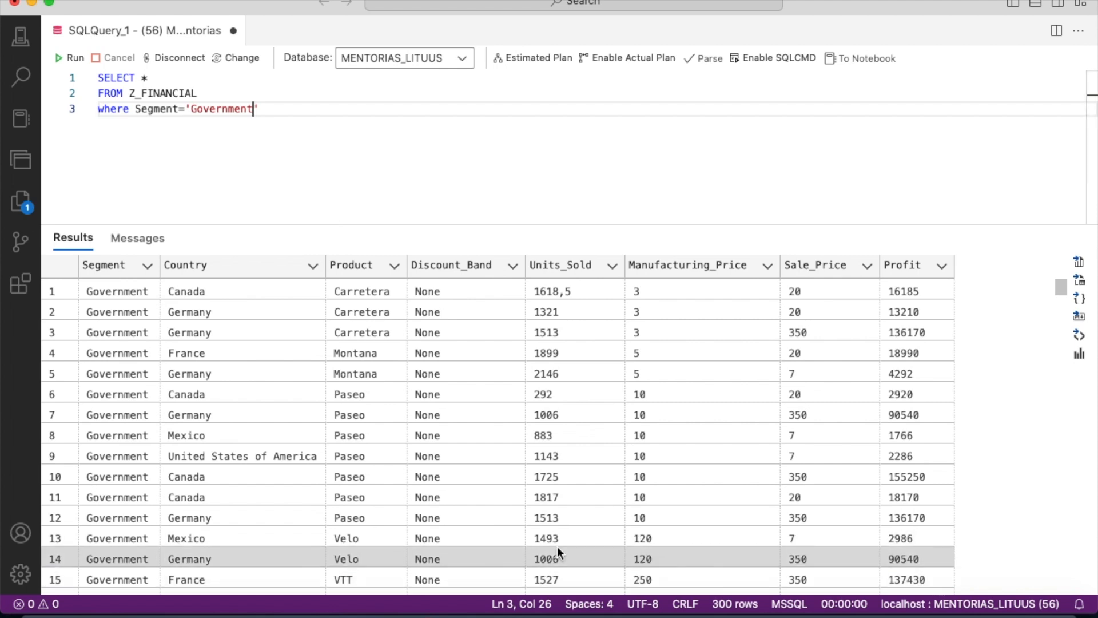
# Extend the query's filter with and Country='Canada' and run it
pyautogui.click(361, 111)
pyautogui.write('a')
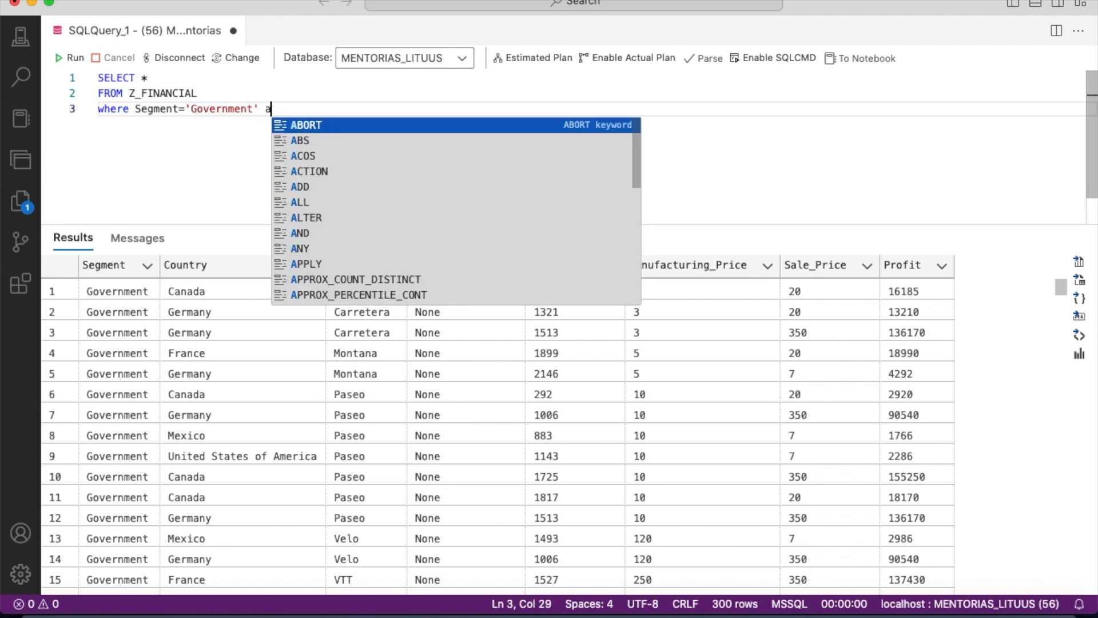
pyautogui.write('nd Coun')
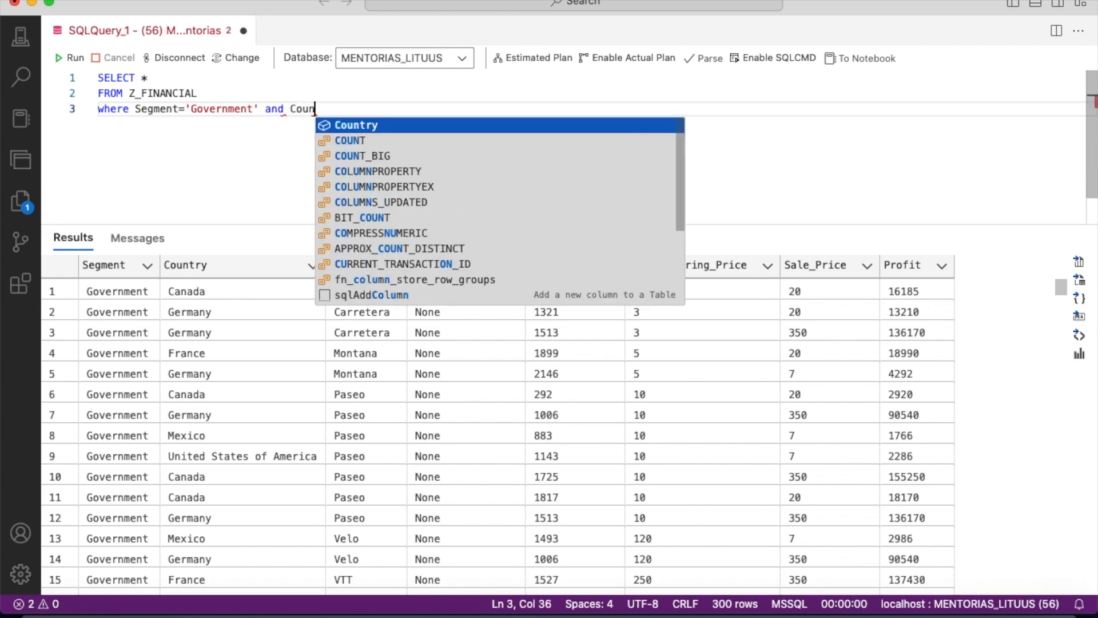
pyautogui.write("try='Canda")
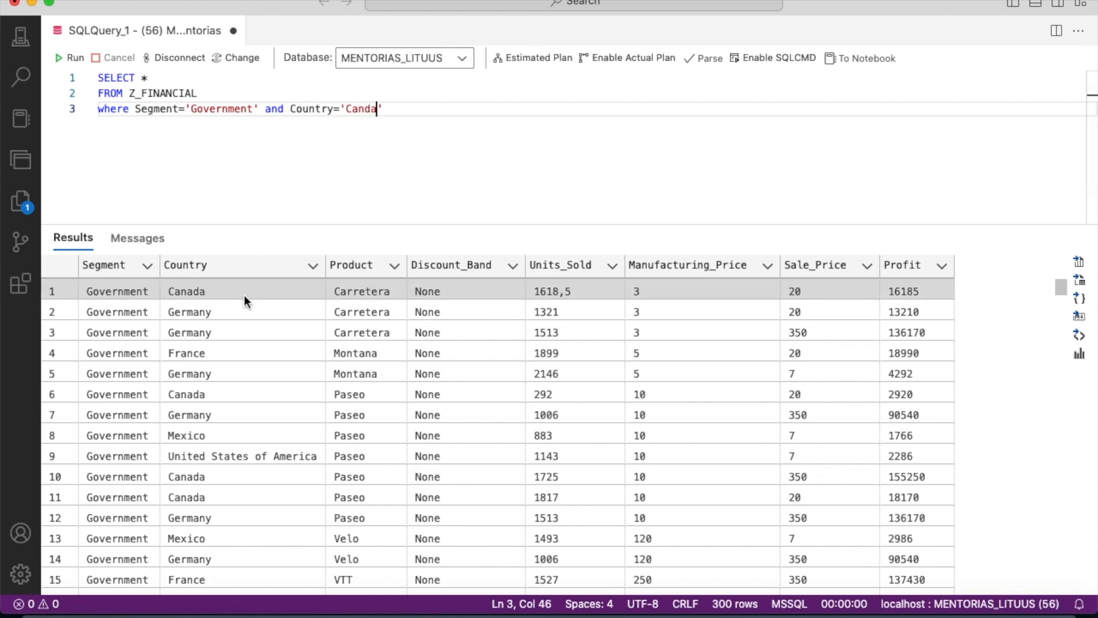
pyautogui.press('BackSpace')
pyautogui.press('BackSpace')
pyautogui.write('ada')
pyautogui.click(494, 108)
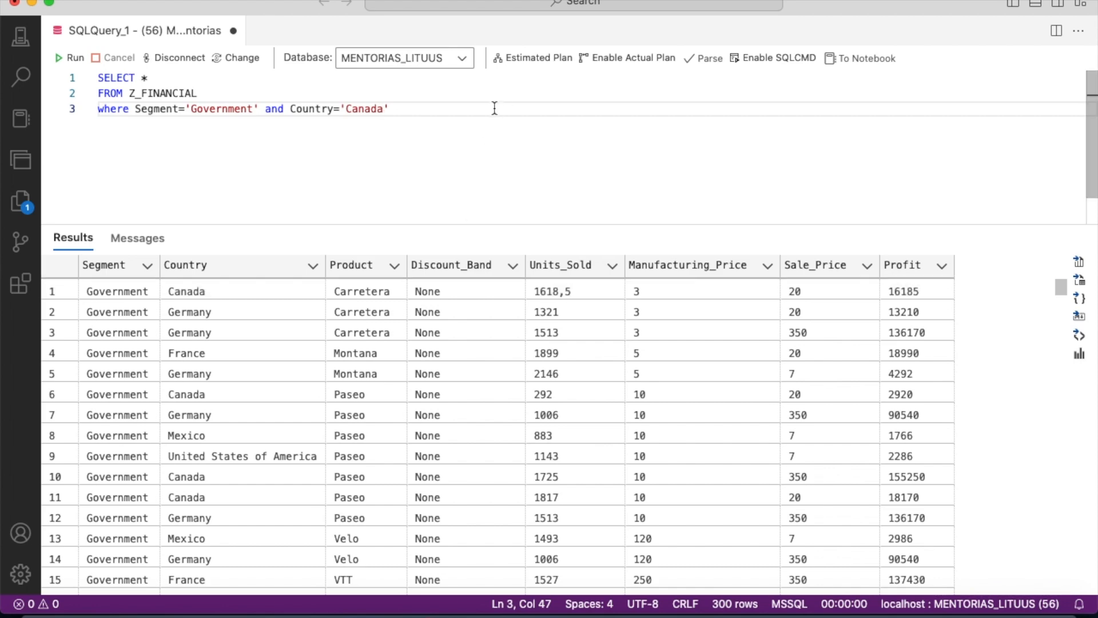
pyautogui.press('F5')
# Extend the query's filter with and Product='Carretera' and run it
pyautogui.write('and p')
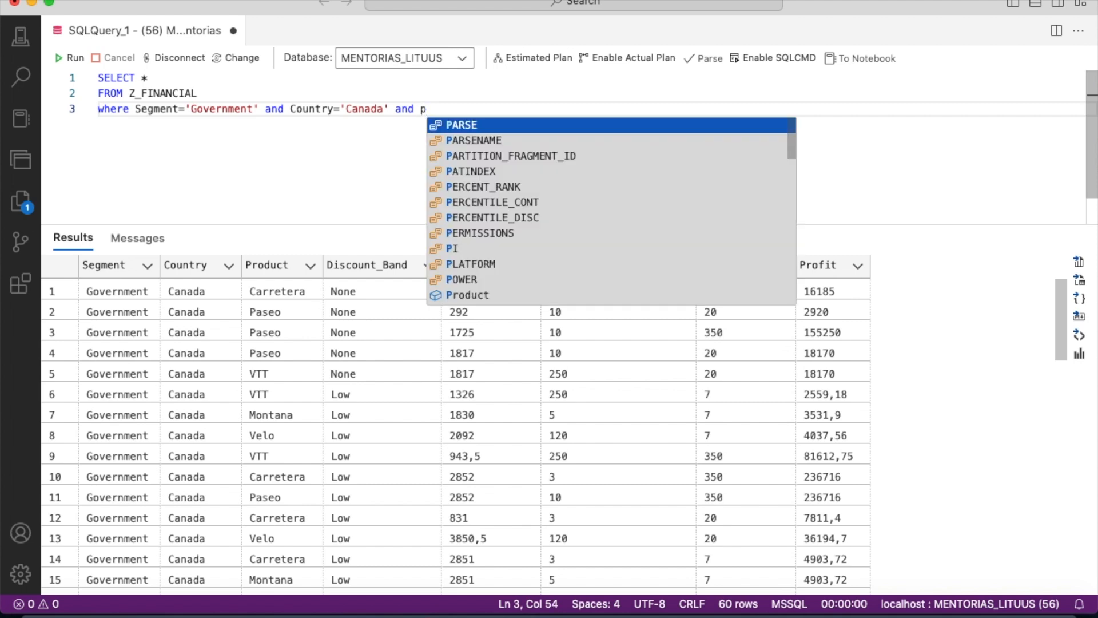
pyautogui.press('BackSpace')
pyautogui.write('P')
pyautogui.press('Escape')
pyautogui.write('roduct')
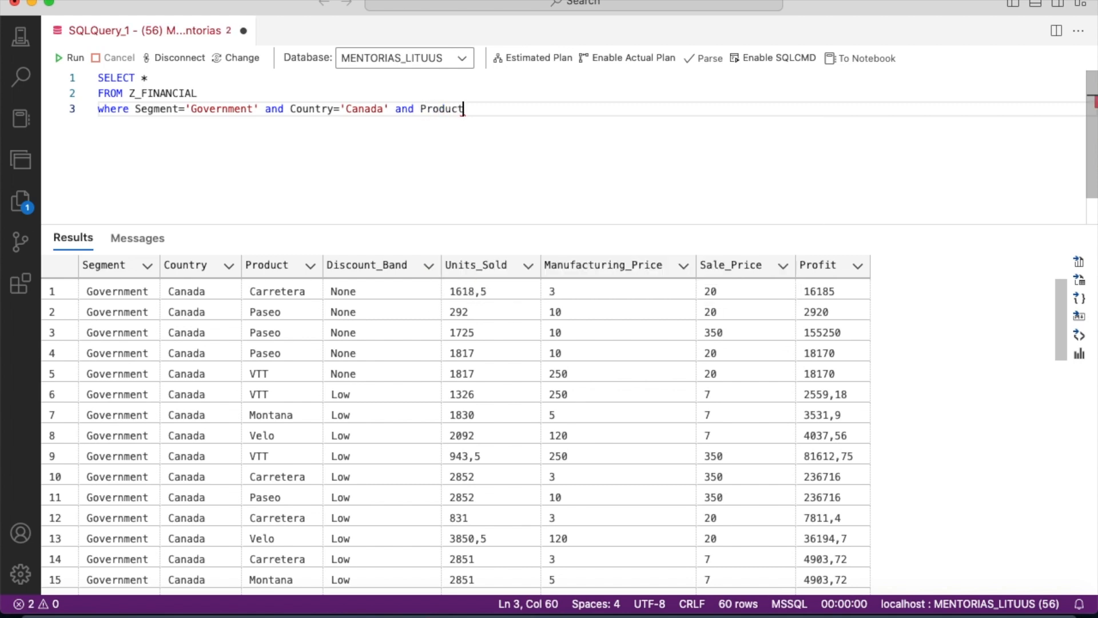
pyautogui.write("='Ca")
pyautogui.write('rretera')
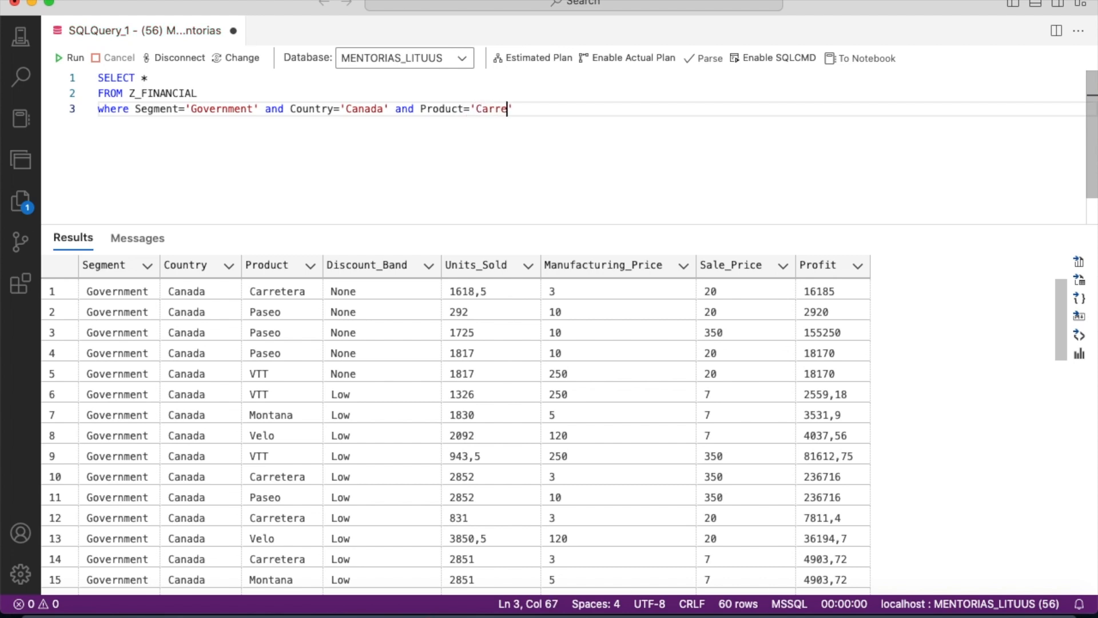
pyautogui.click(59, 58)
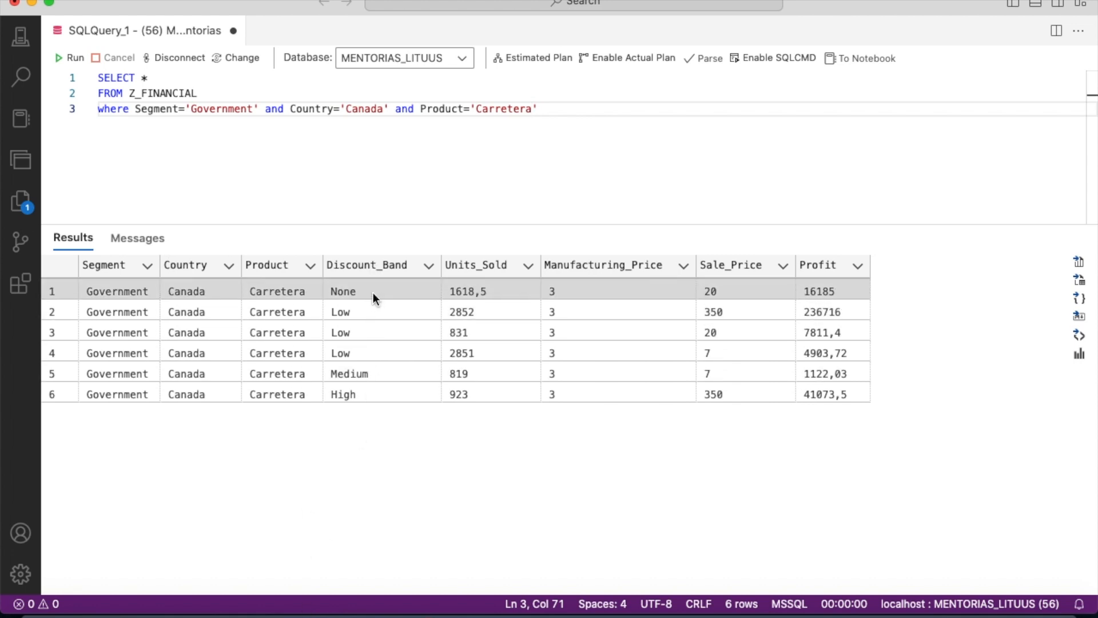
# Extend the query's filter with and Discount_Band='None' and run it
pyautogui.click(589, 122)
pyautogui.write('and ')
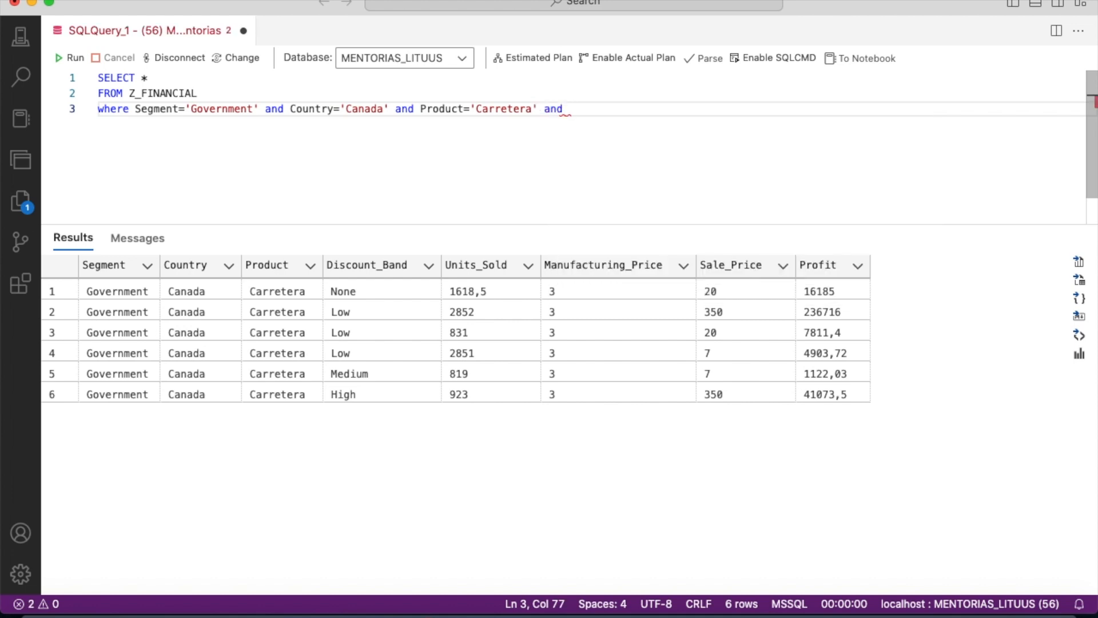
pyautogui.write('Dis')
pyautogui.press('Tab')
pyautogui.write("='None")
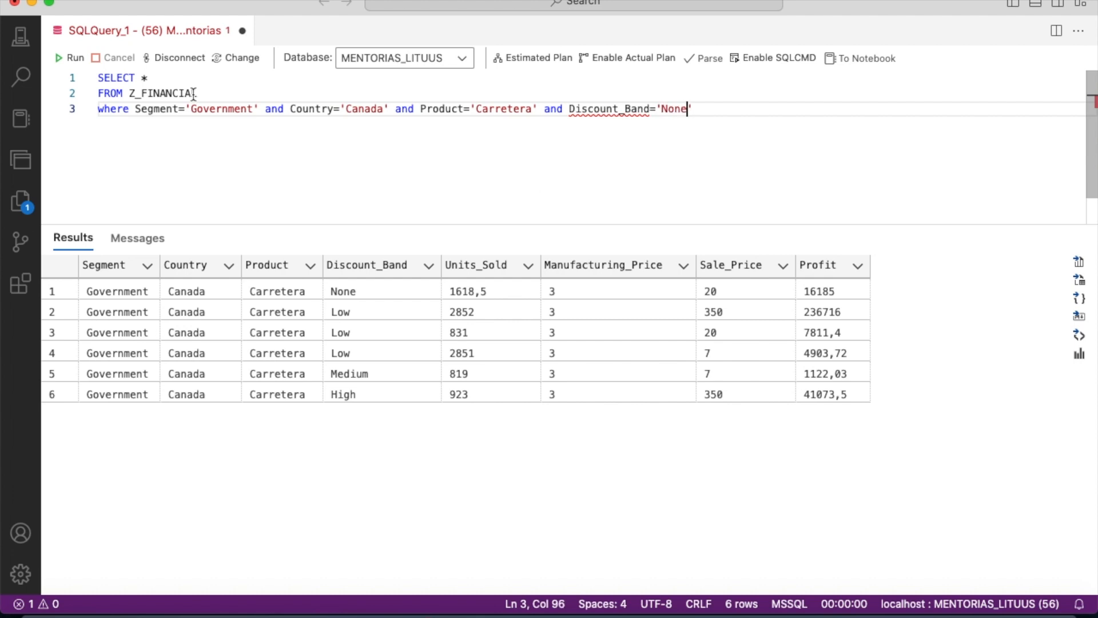
pyautogui.click(68, 58)
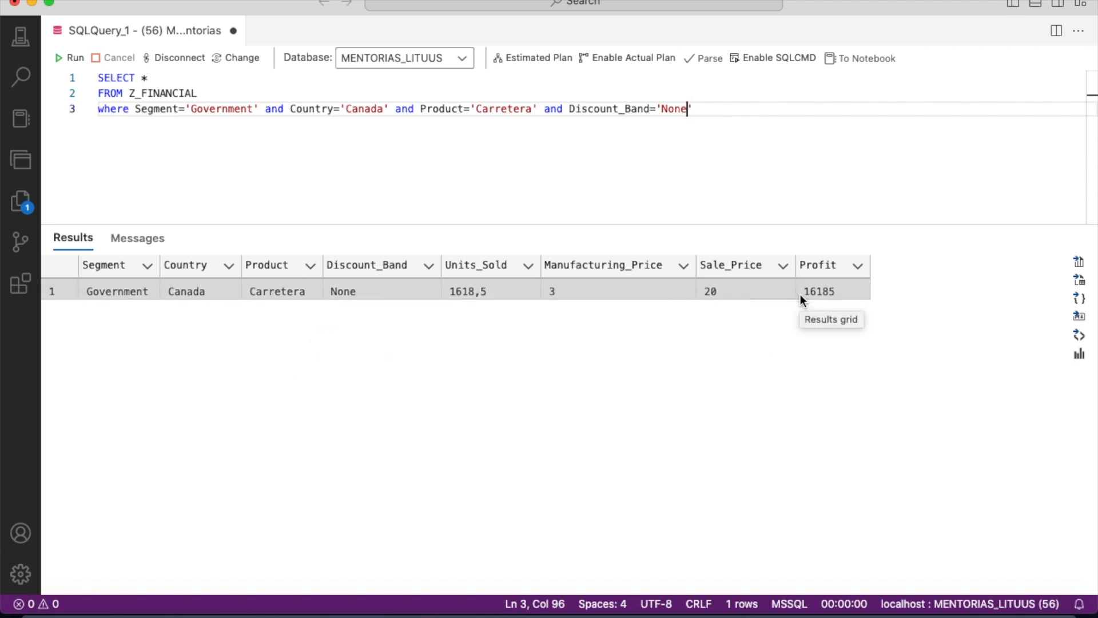
# Review the Segment, Country, Product and Discount_Band conditions in the Z_FINANCIAL query's where clause
pyautogui.doubleClick(164, 108)
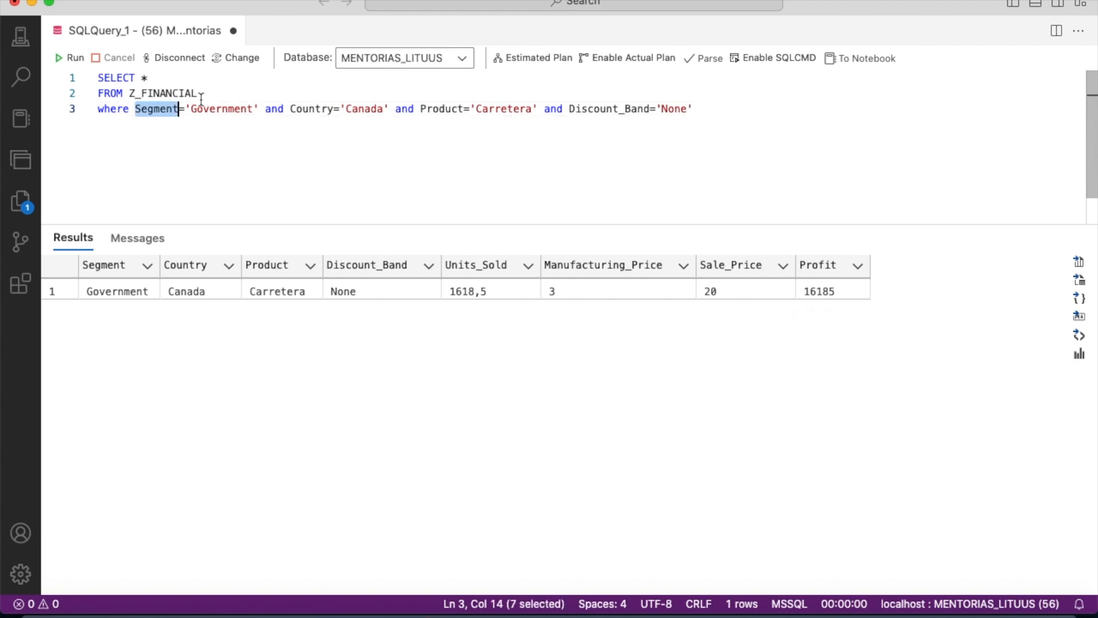
pyautogui.doubleClick(319, 111)
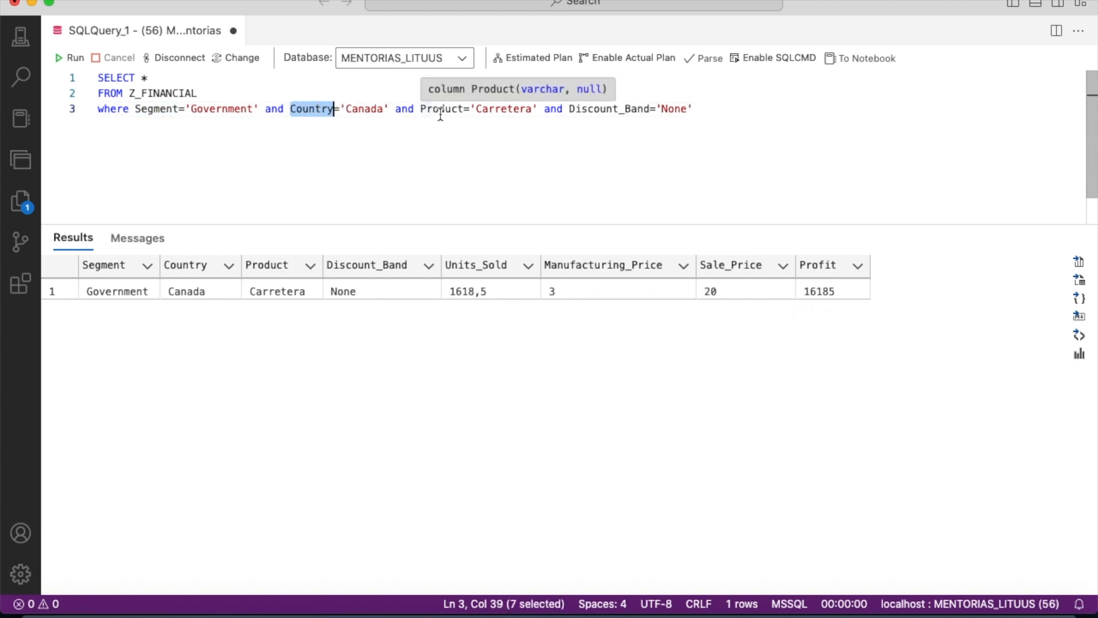
pyautogui.doubleClick(582, 110)
pyautogui.press('End')
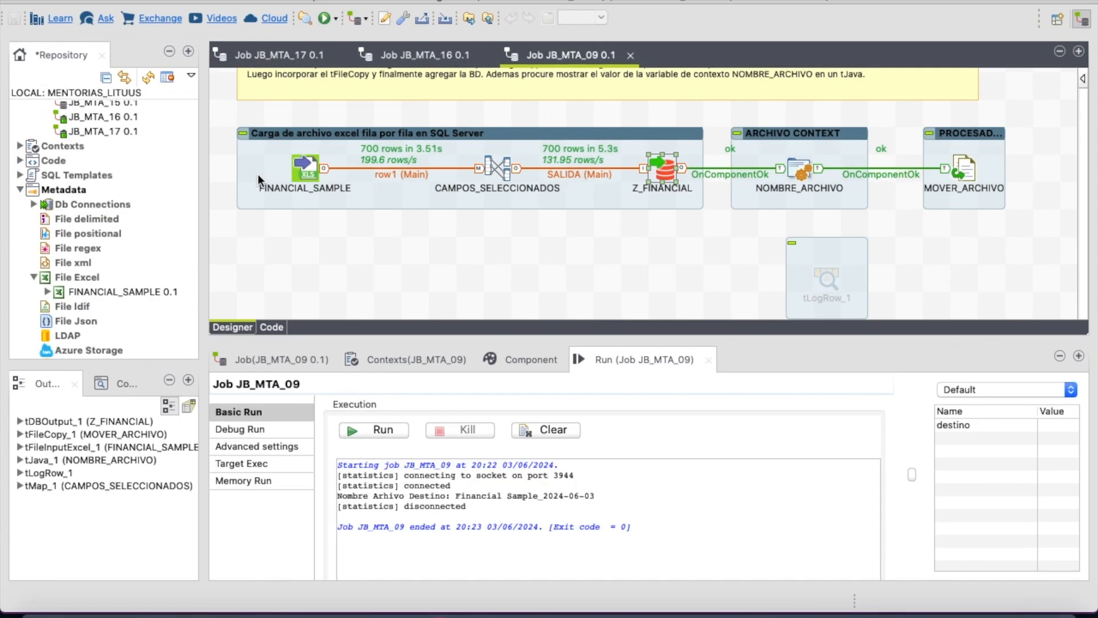
# Switch to Talend job JB_MTA_17 and add the FINANCIAL_SAMPLE Excel metadata as a tFileInputExcel component below tPrejob_1
pyautogui.click(266, 56)
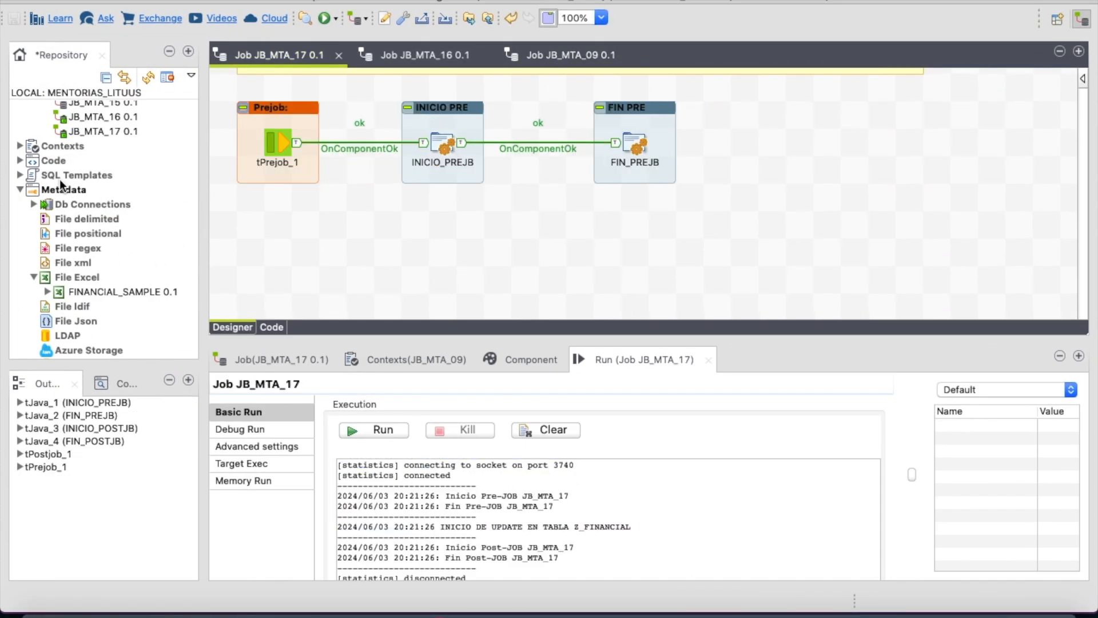
pyautogui.click(35, 277)
pyautogui.click(35, 277)
pyautogui.click(75, 293)
pyautogui.moveTo(95, 283); pyautogui.dragTo(301, 240)
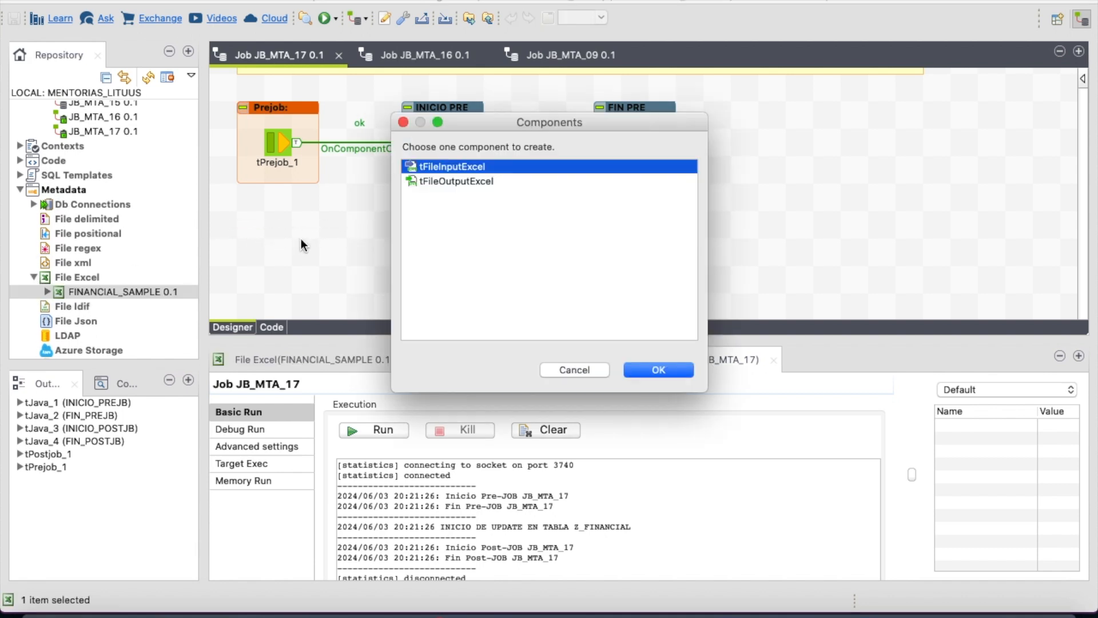
pyautogui.click(659, 371)
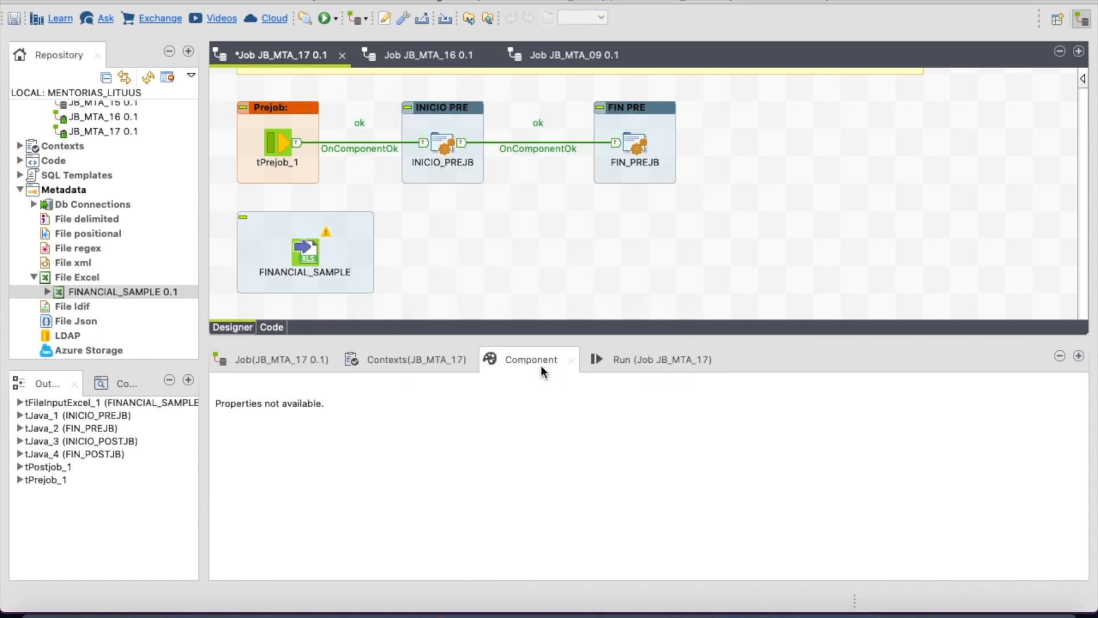
# Change FINANCIAL_SAMPLE to built-in properties and choose Financial Sample_22 from the Entrada folder as its input file
pyautogui.click(311, 256)
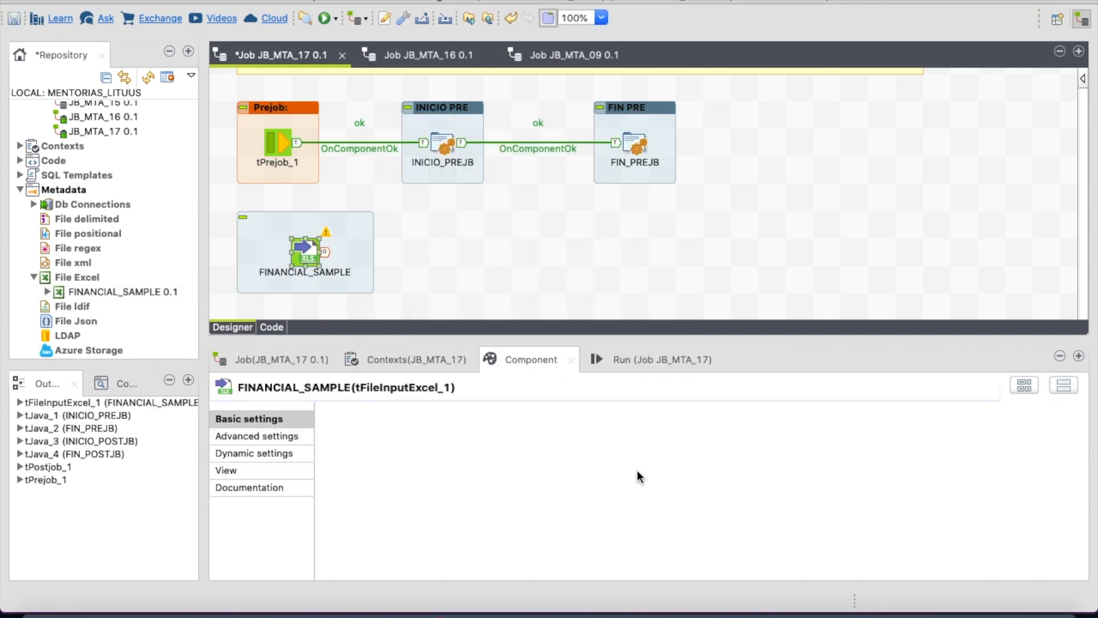
pyautogui.click(1038, 452)
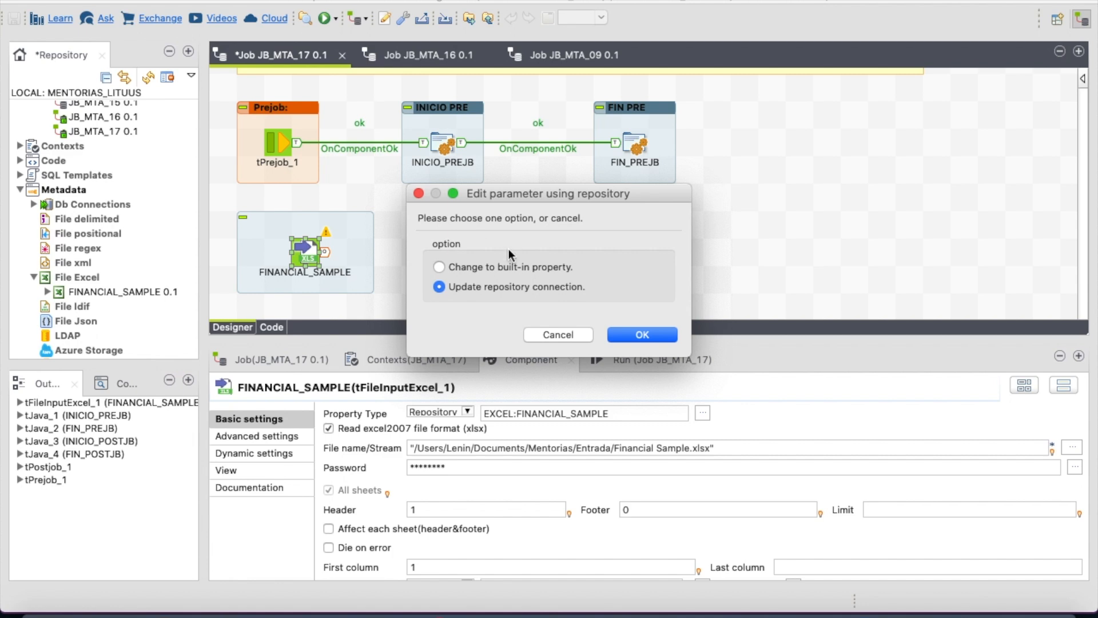
pyautogui.click(529, 265)
pyautogui.click(635, 335)
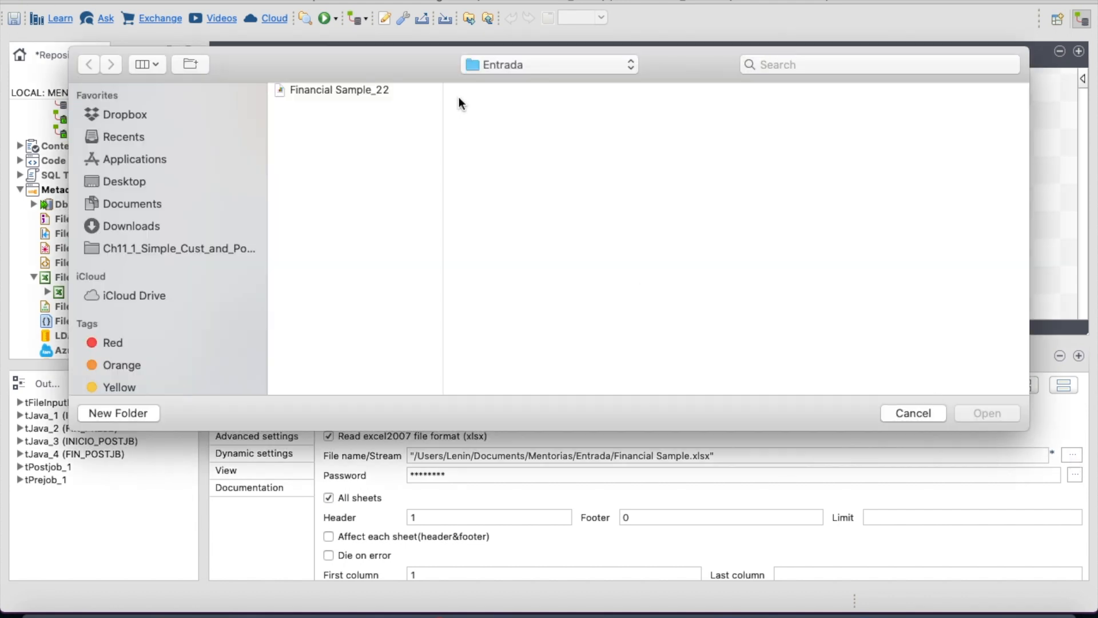
pyautogui.click(390, 93)
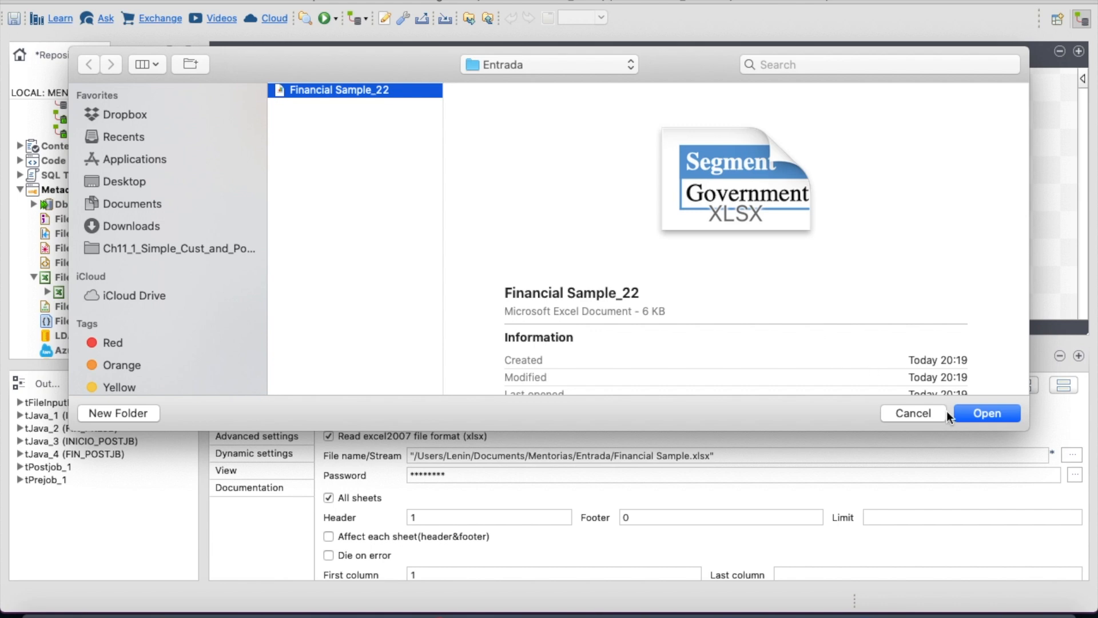
pyautogui.click(983, 413)
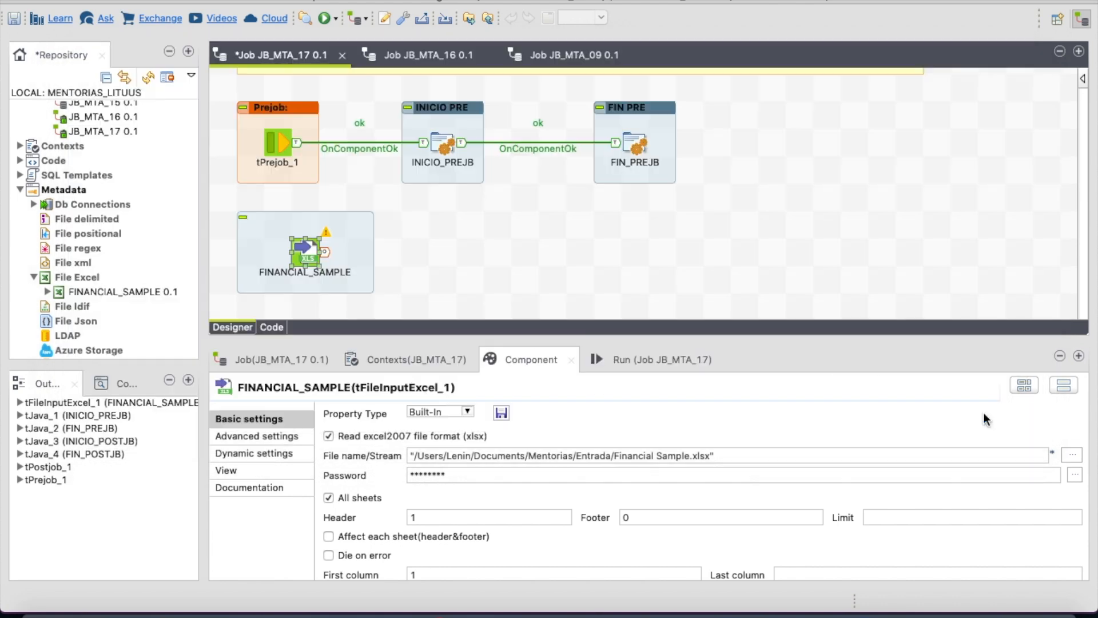
# Add a tLogRow component beside FINANCIAL_SAMPLE and connect it with a main row
pyautogui.click(439, 251)
pyautogui.write('tlog')
pyautogui.press('Return')
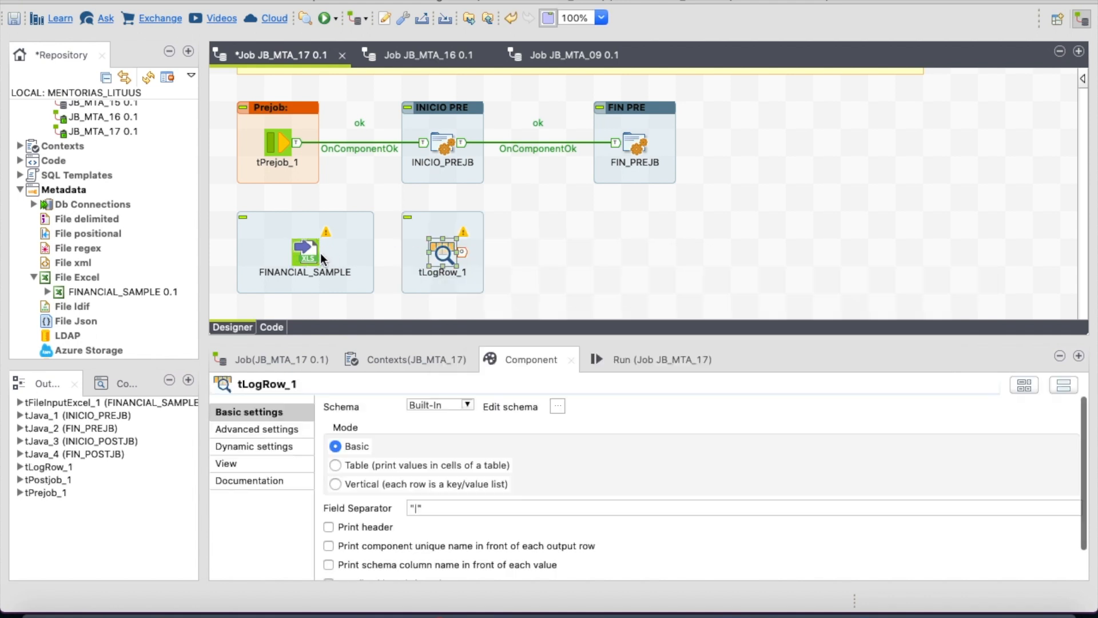
pyautogui.click(327, 255)
pyautogui.moveTo(325, 253); pyautogui.dragTo(436, 252)
pyautogui.click(437, 252)
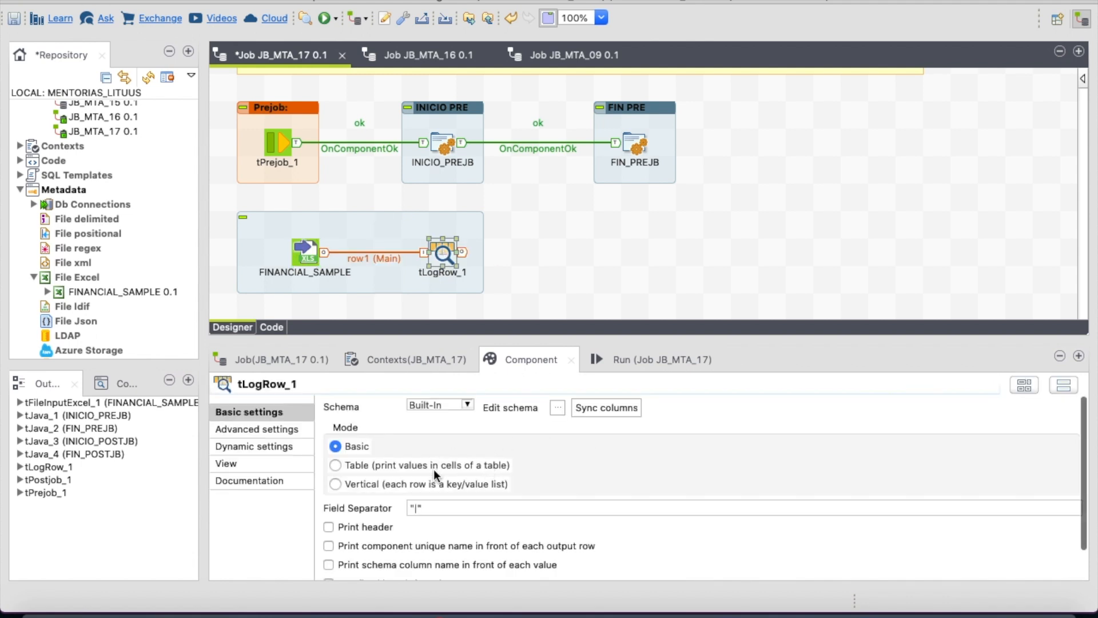
# Set tLogRow_1 to print values in cells of a table and run job JB_MTA_17
pyautogui.click(434, 469)
pyautogui.click(649, 361)
pyautogui.click(381, 430)
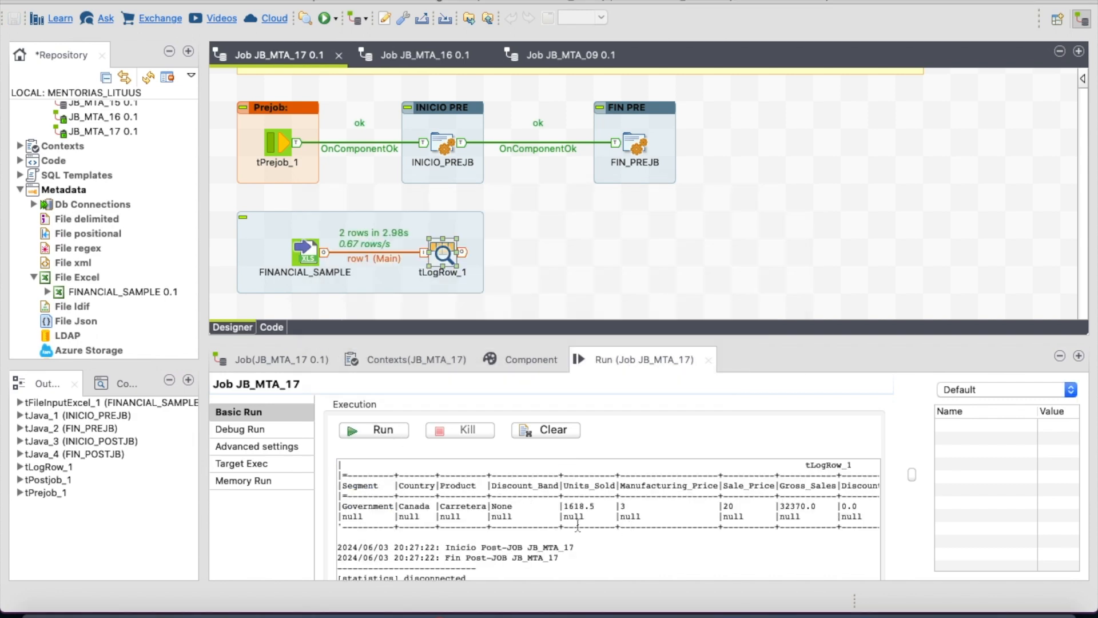
# Examine the logged Excel row in the run output, checking the Profit and Discount_Band values
pyautogui.scroll(1, 578, 525)
pyautogui.hscroll(1, 577, 524)
pyautogui.scroll(1, 577, 525)
pyautogui.hscroll(1, 578, 525)
pyautogui.scroll(2, 577, 525)
pyautogui.hscroll(4, 578, 525)
pyautogui.hscroll(1, 679, 527)
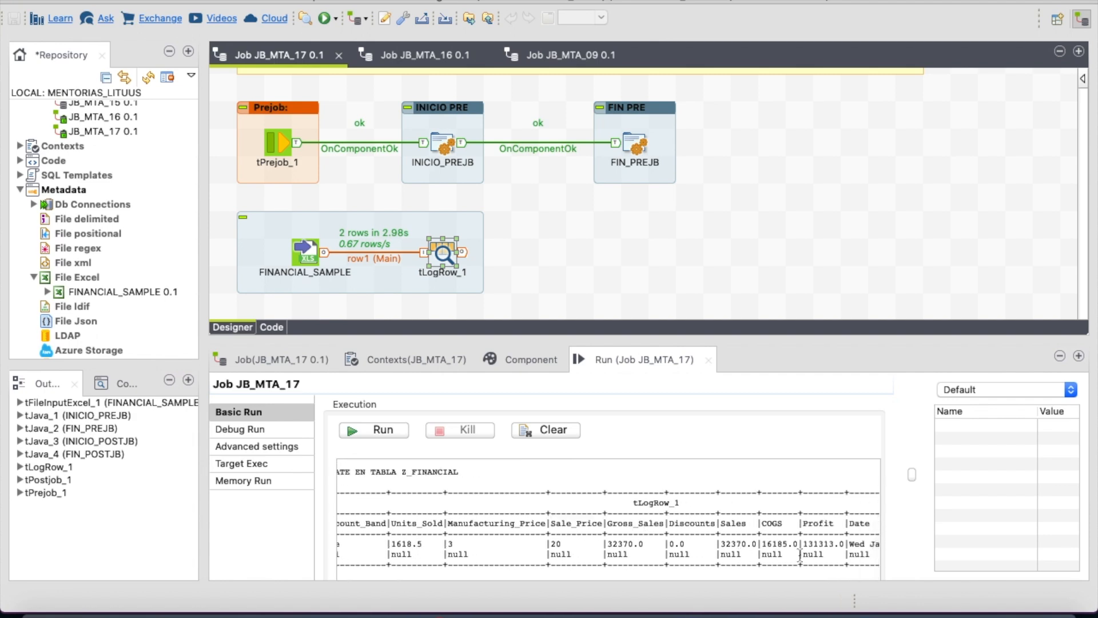
pyautogui.moveTo(802, 543); pyautogui.dragTo(844, 543)
pyautogui.hscroll(-10, 496, 562)
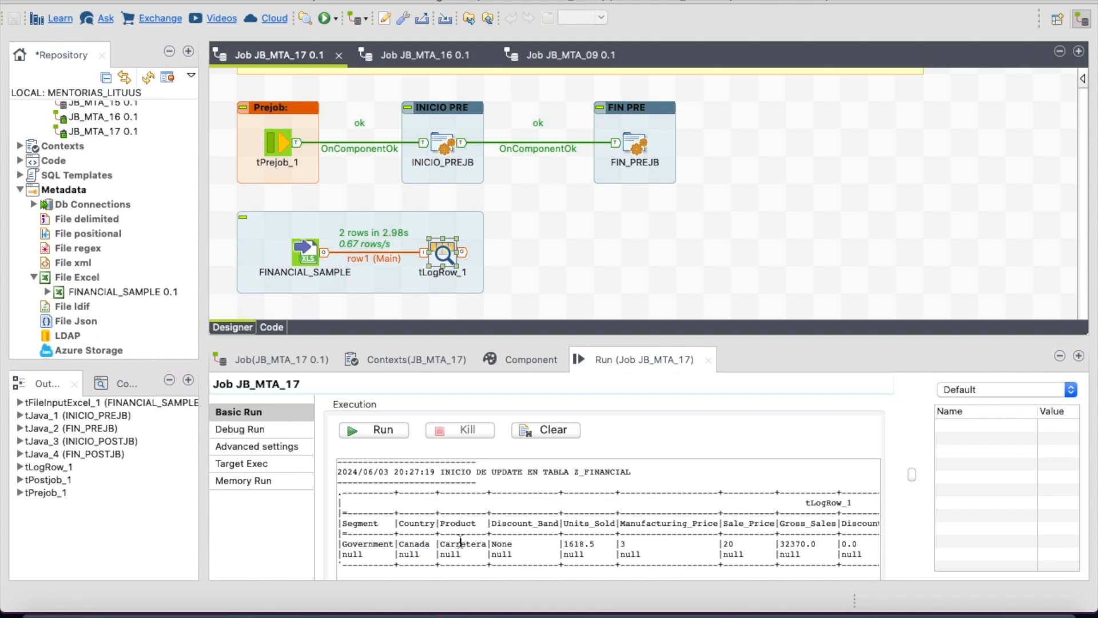
pyautogui.doubleClick(499, 540)
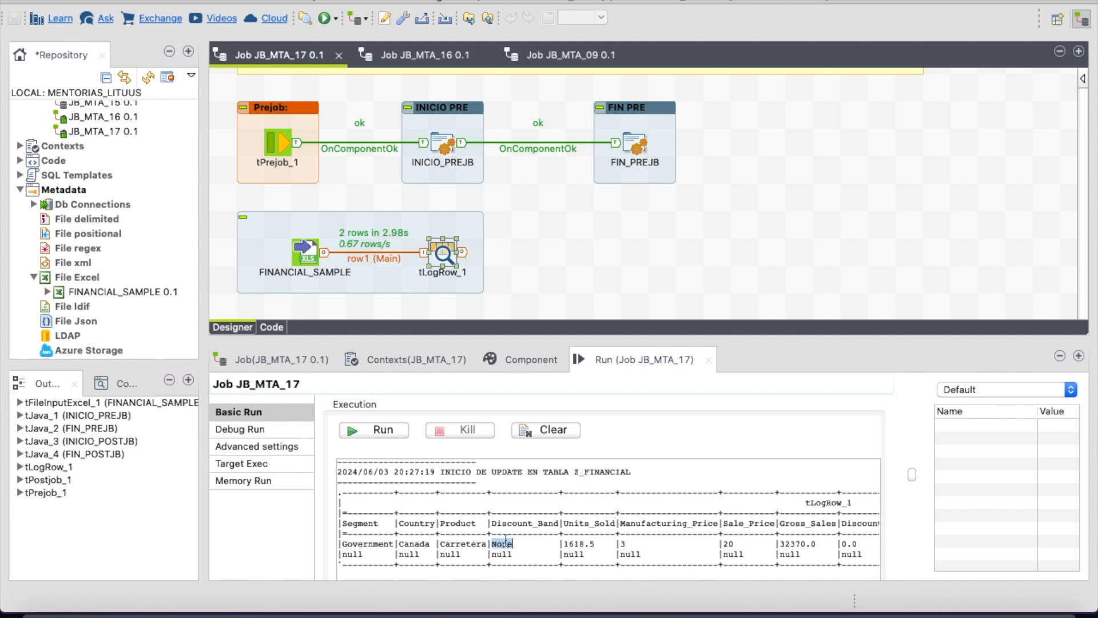
# Replace tLogRow_1 with a tMap component and connect FINANCIAL_SAMPLE to it with a main row
pyautogui.click(441, 262)
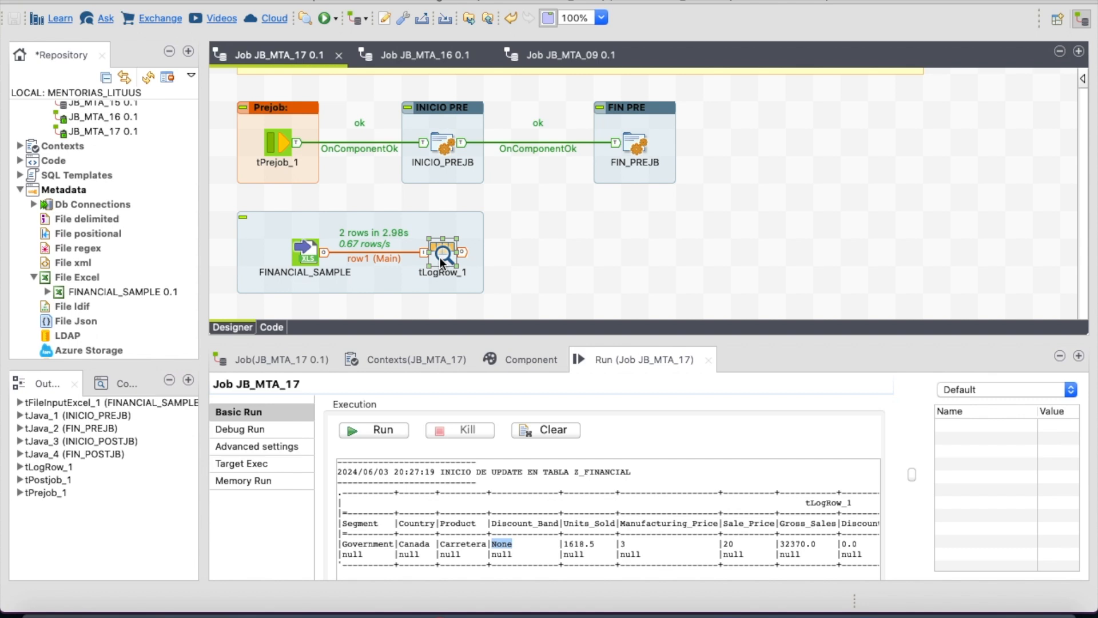
pyautogui.rightClick(440, 257)
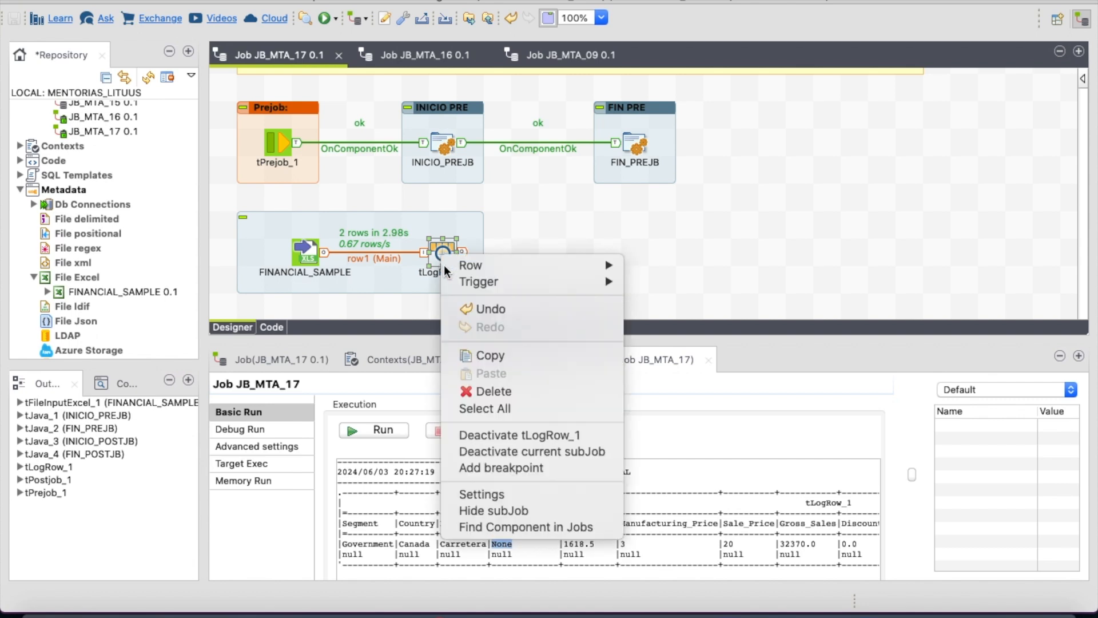
pyautogui.click(492, 392)
pyautogui.write('tmap')
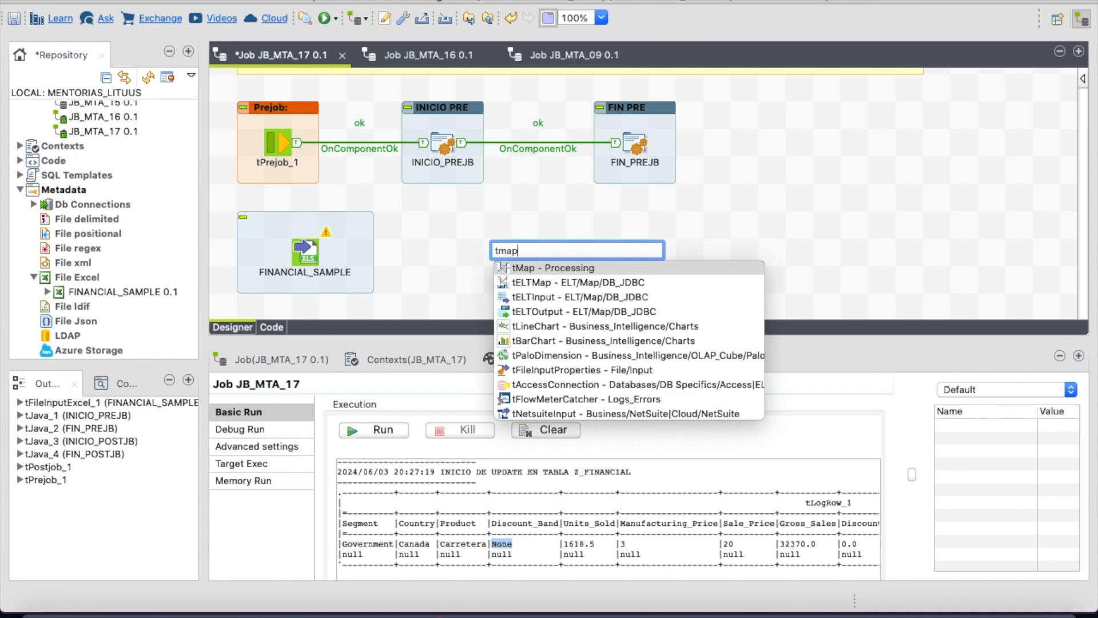
pyautogui.press('Return')
pyautogui.click(315, 252)
pyautogui.moveTo(321, 252); pyautogui.dragTo(490, 251)
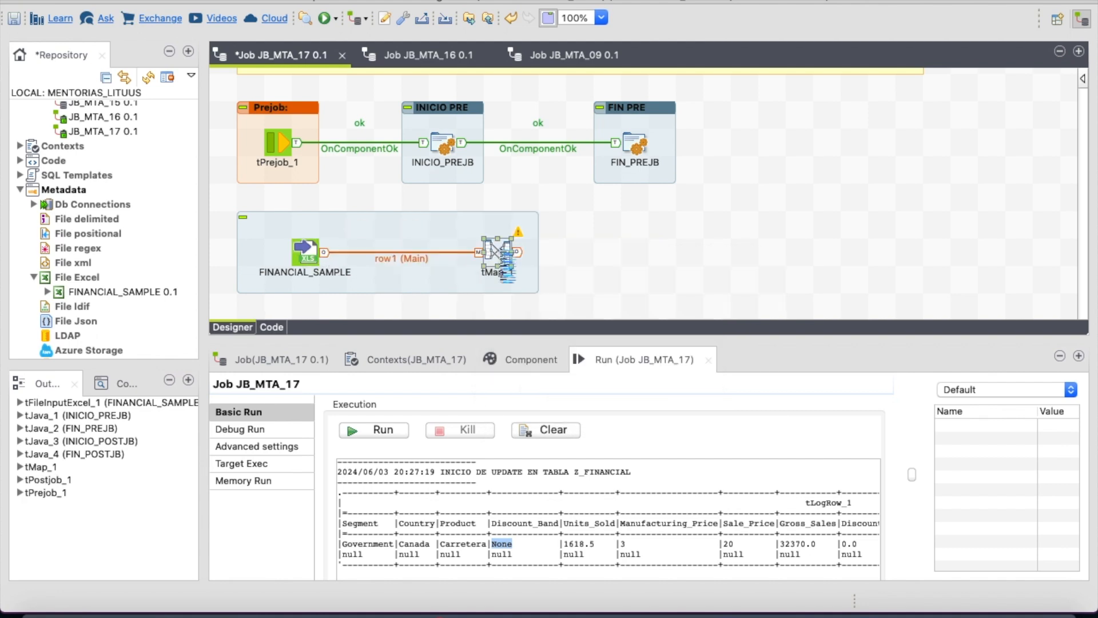
# In tMap_1, filter the row1 input with row1.Profit!=null and add an output named UPDATE_Z_FINANCIAL
pyautogui.doubleClick(498, 251)
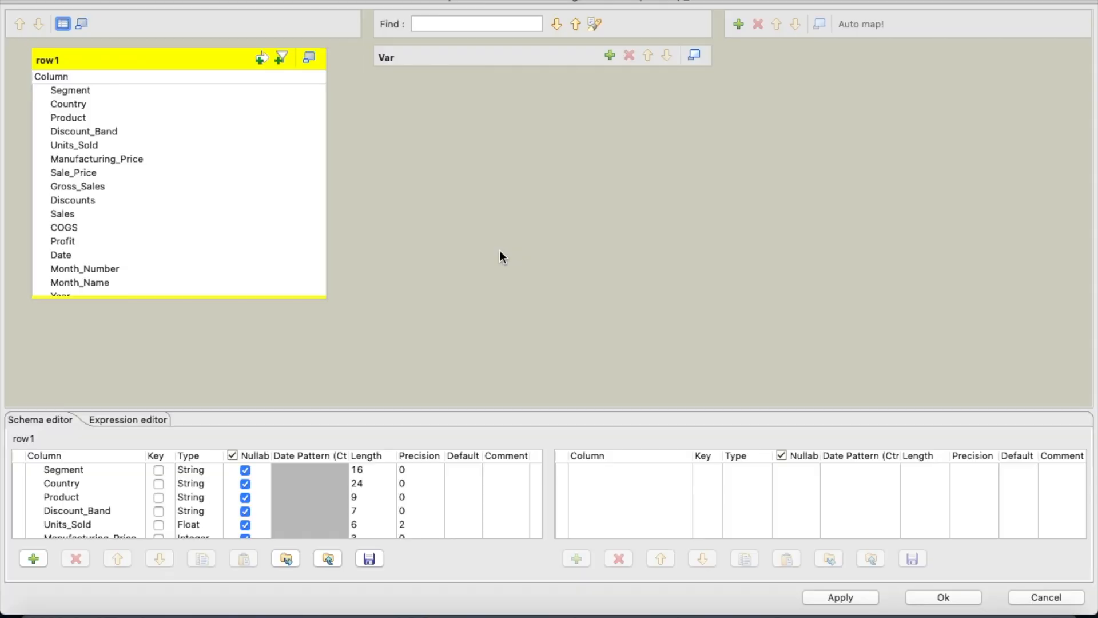
pyautogui.click(260, 58)
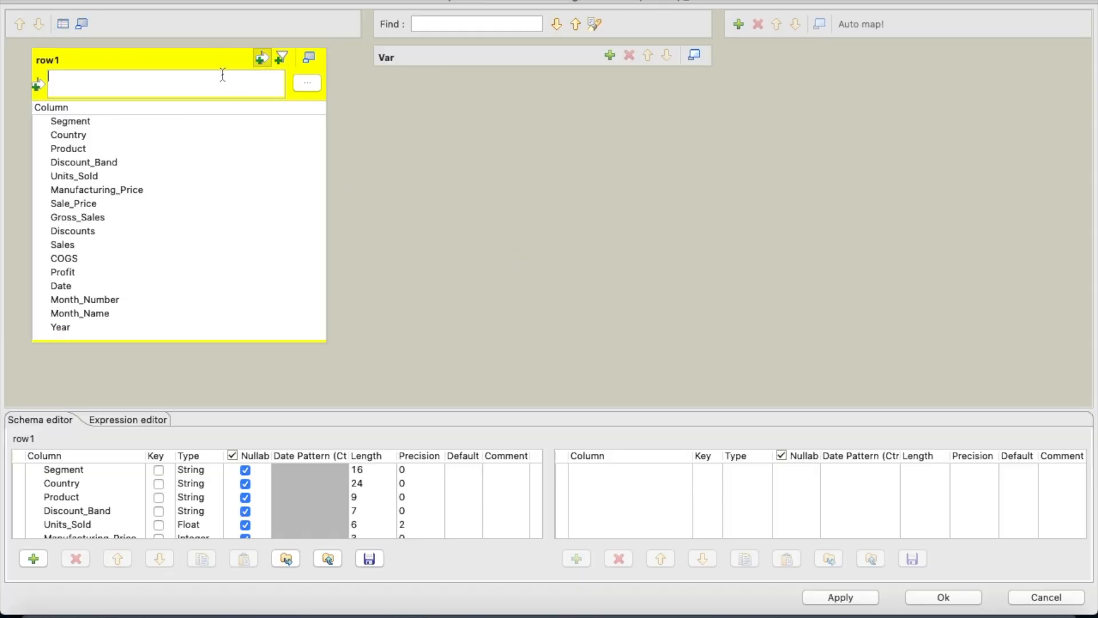
pyautogui.write('row1.Profit!=null')
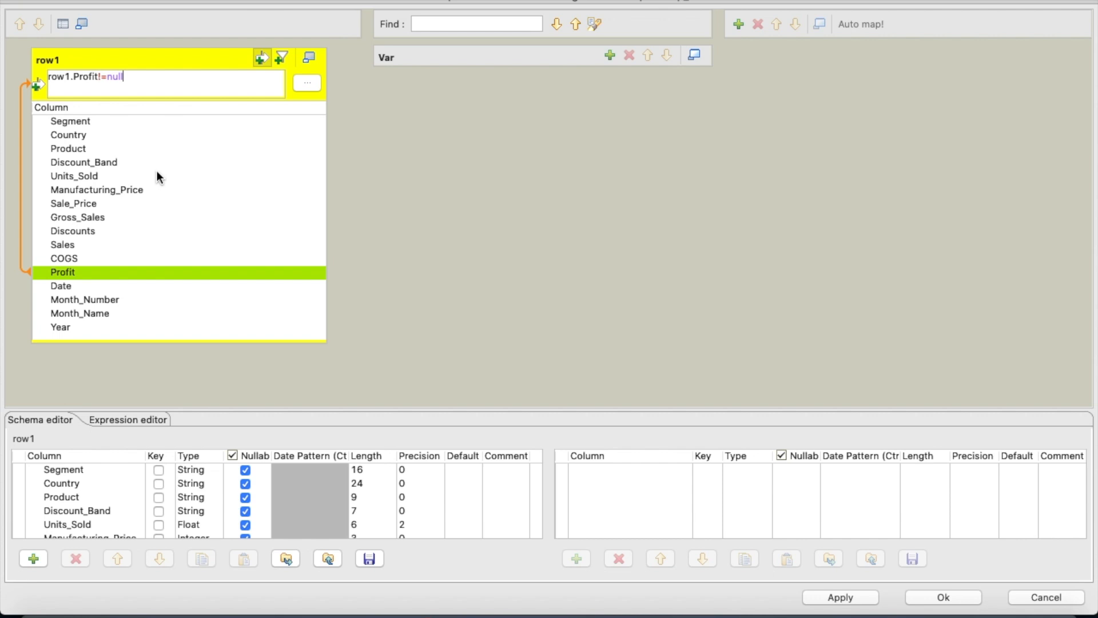
pyautogui.click(738, 24)
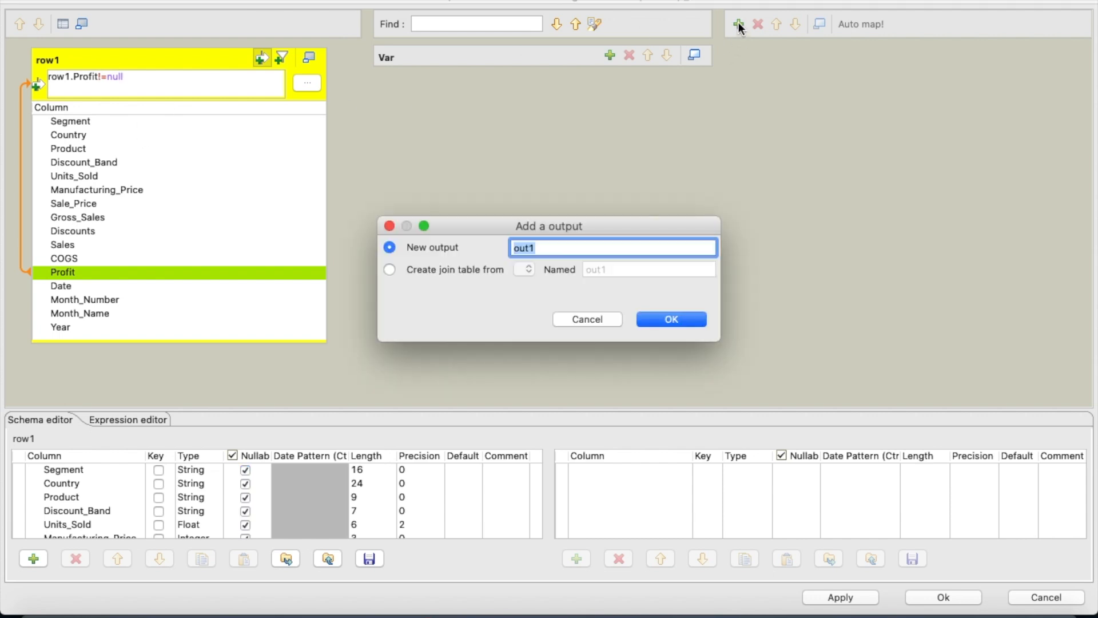
pyautogui.write('UPDATE_Z_FINANCIAL')
pyautogui.click(674, 313)
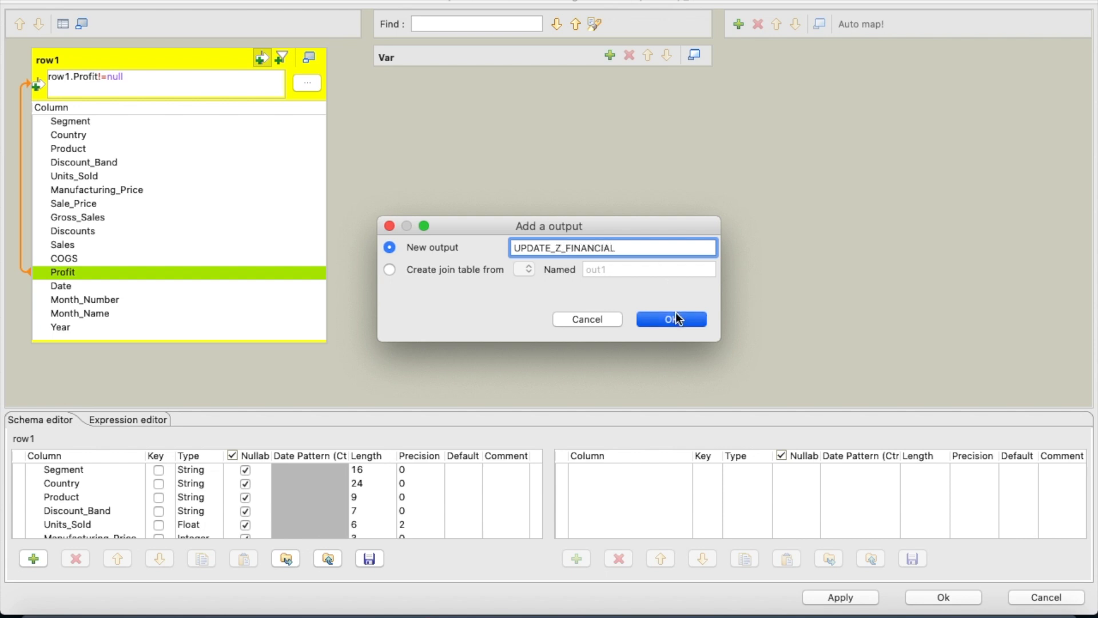
# Map Segment, Country, Product, Discount_Band and Profit from row1 to UPDATE_Z_FINANCIAL and accept the mapping
pyautogui.click(201, 122)
pyautogui.keyDown('shift'); pyautogui.click(180, 166); pyautogui.keyUp('shift')
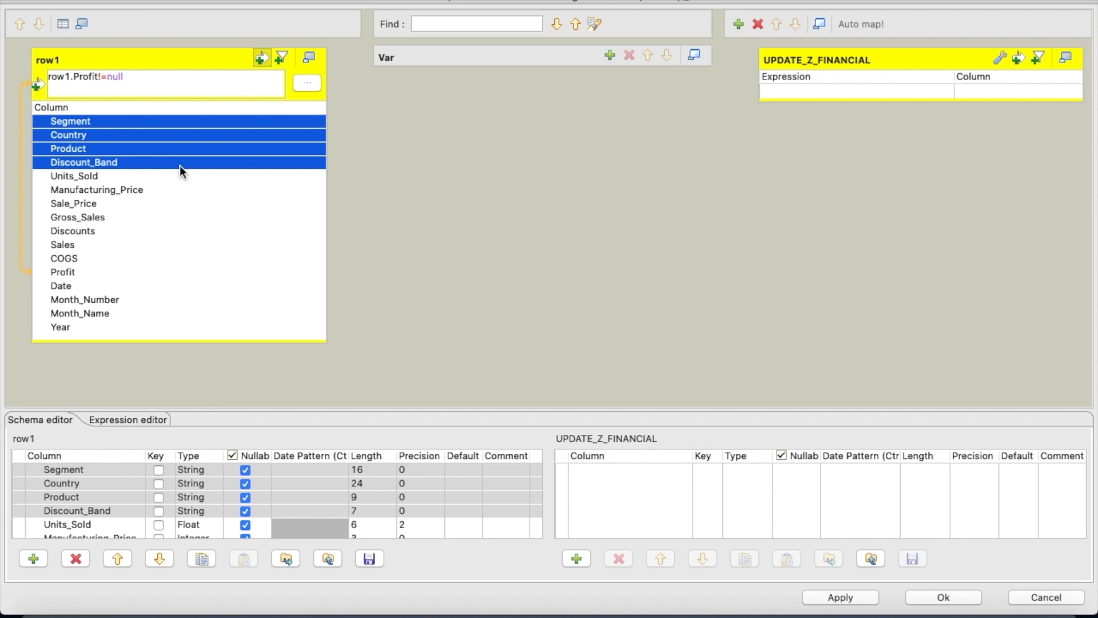
pyautogui.moveTo(83, 127); pyautogui.dragTo(814, 90)
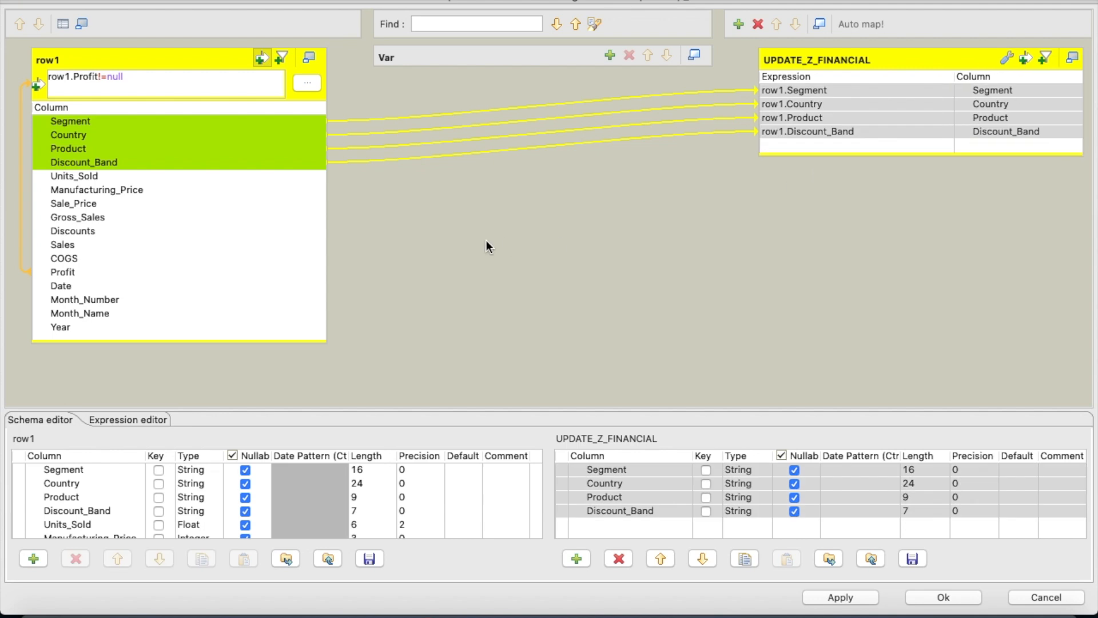
pyautogui.click(67, 273)
pyautogui.moveTo(57, 273); pyautogui.dragTo(791, 146)
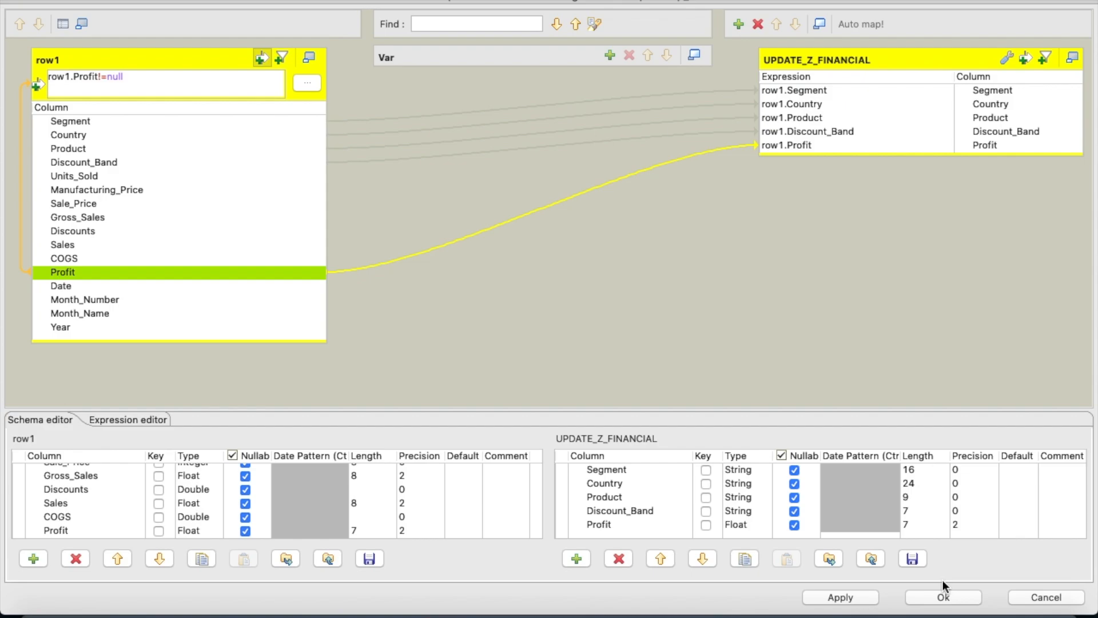
pyautogui.click(944, 597)
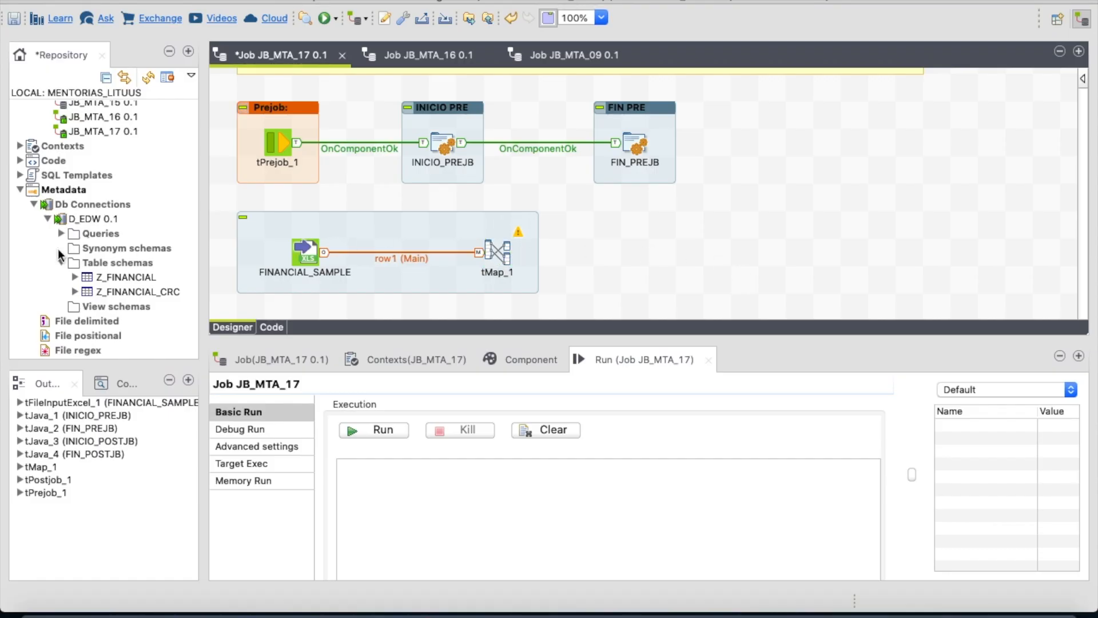
# Collapse the Db Connections and File Excel metadata nodes in the repository
pyautogui.click(34, 204)
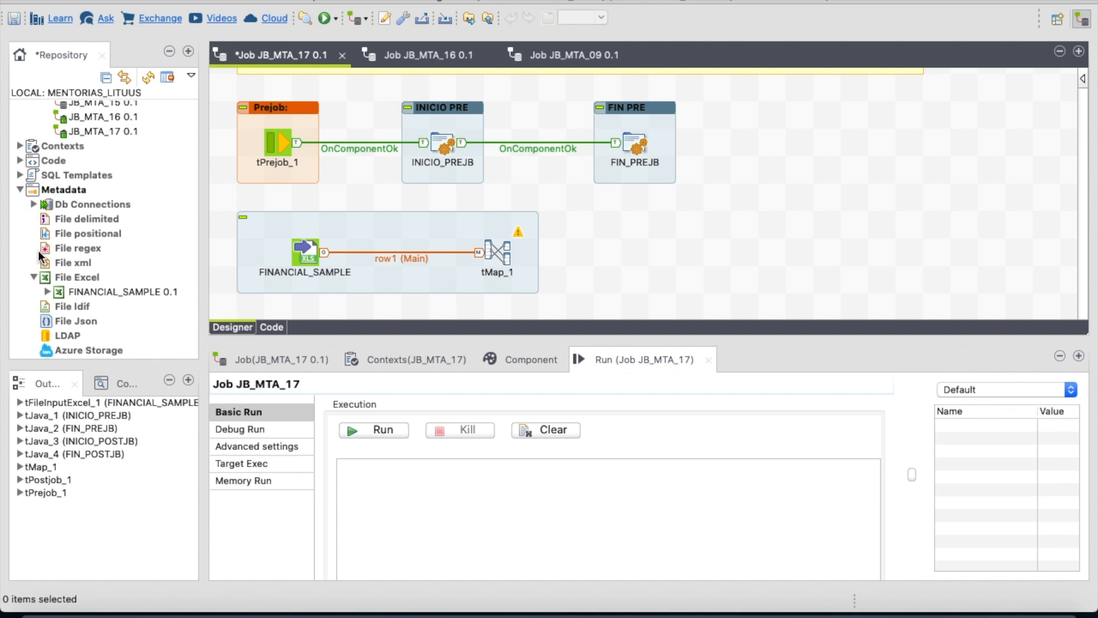
pyautogui.click(33, 276)
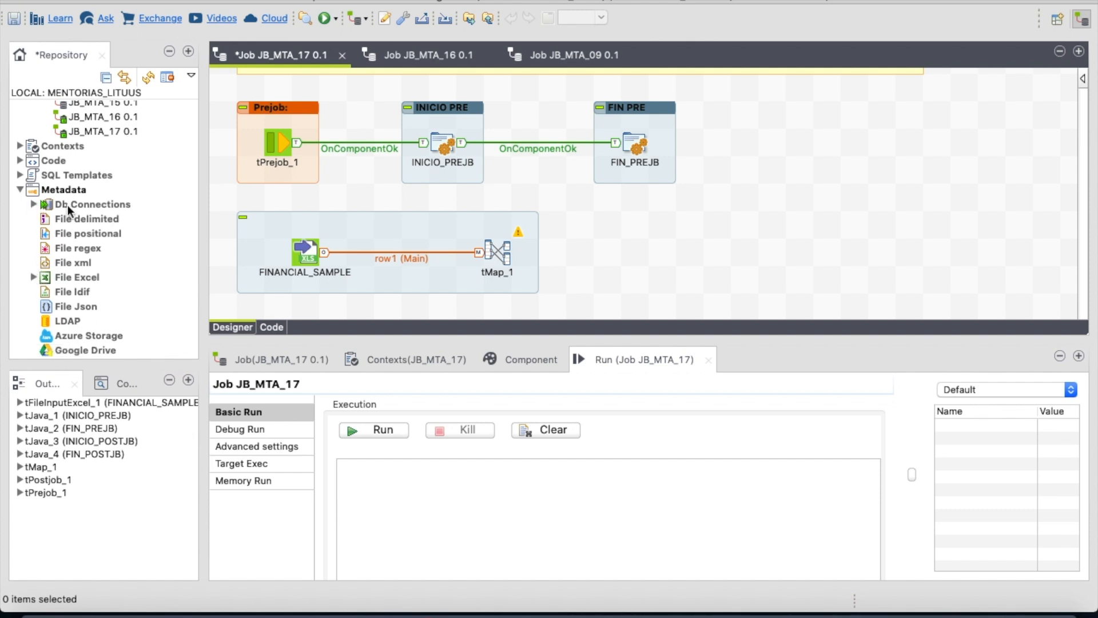
# Add the Z_FINANCIAL table from the D_EDW connection to the job as a tDBOutput (Microsoft SQL Server) component
pyautogui.click(32, 206)
pyautogui.click(32, 204)
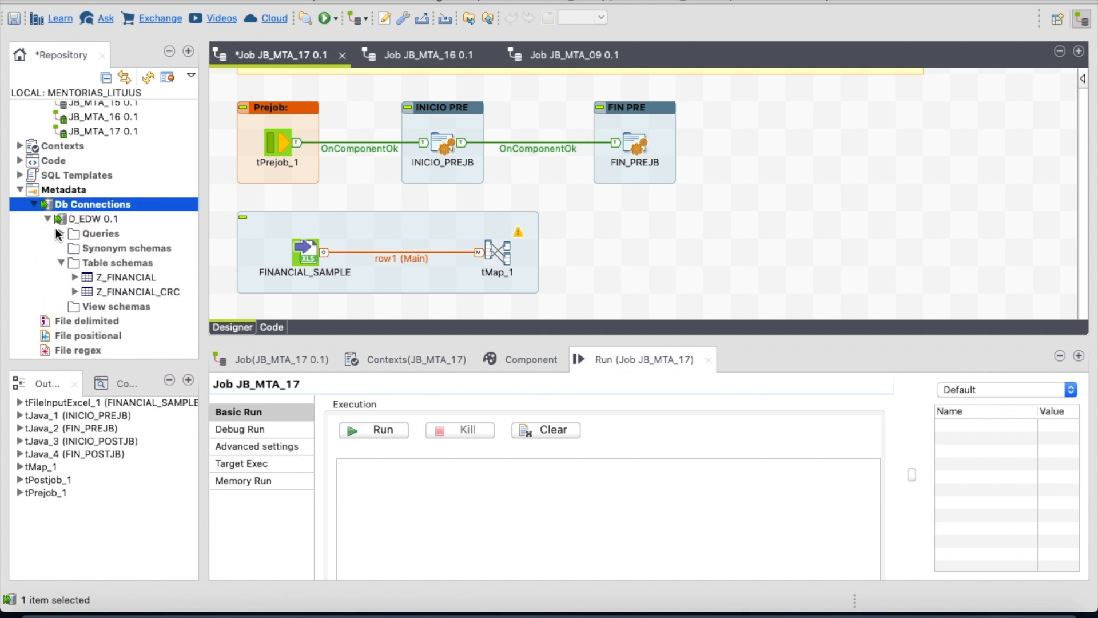
pyautogui.click(94, 220)
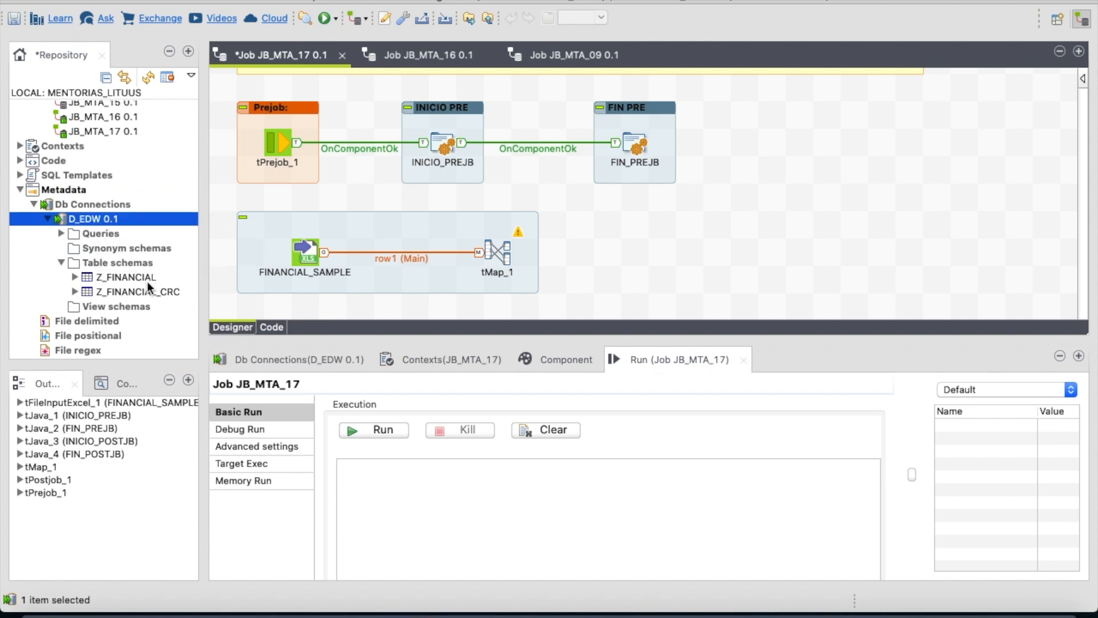
pyautogui.moveTo(108, 278); pyautogui.dragTo(650, 252)
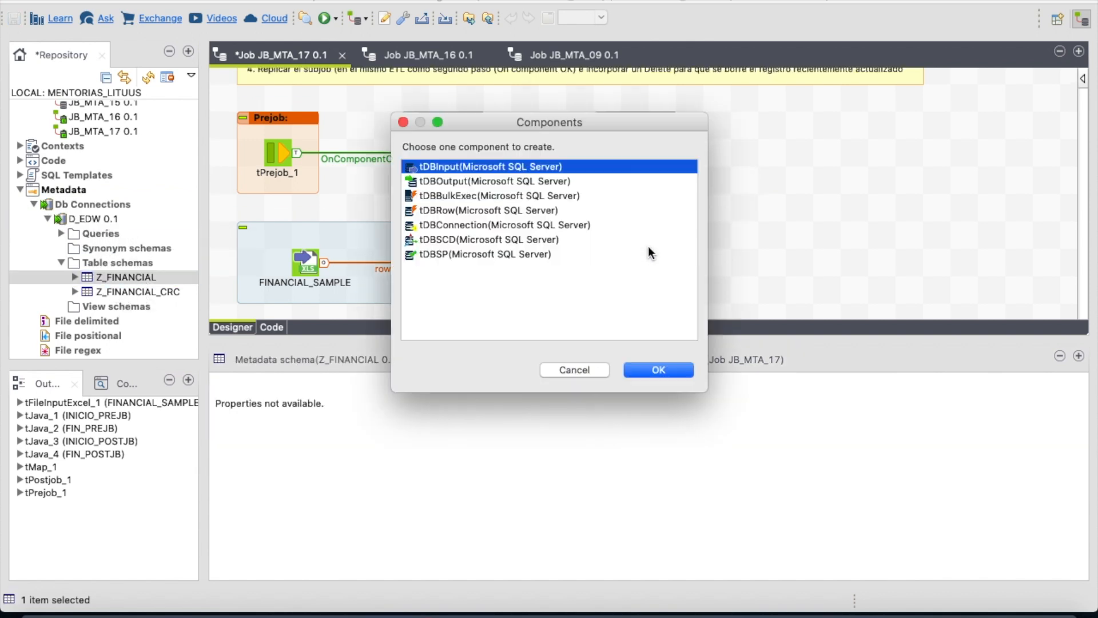
pyautogui.click(519, 183)
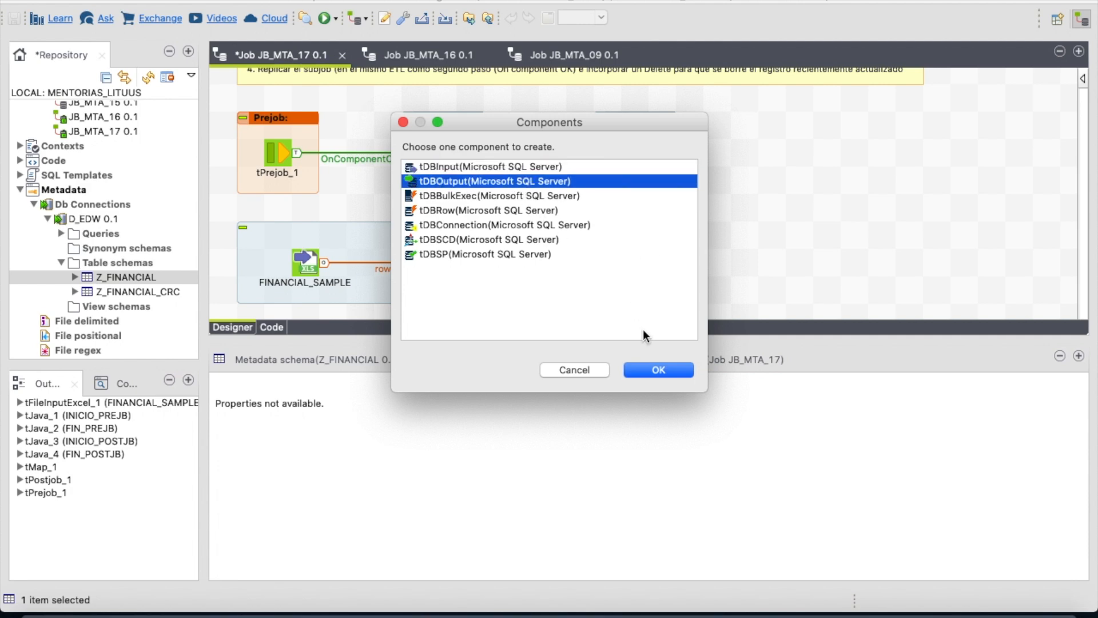
pyautogui.click(653, 369)
# Connect tMap_1 to the Z_FINANCIAL output component using the UPDATE_Z_FINANCIAL row
pyautogui.click(516, 267)
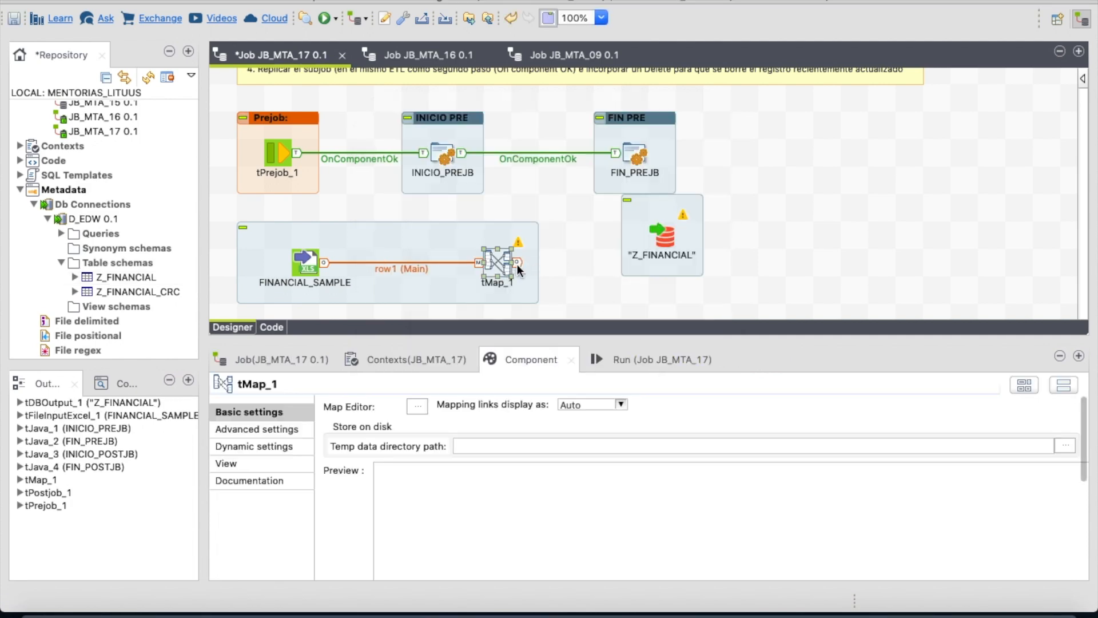
pyautogui.rightClick(500, 258)
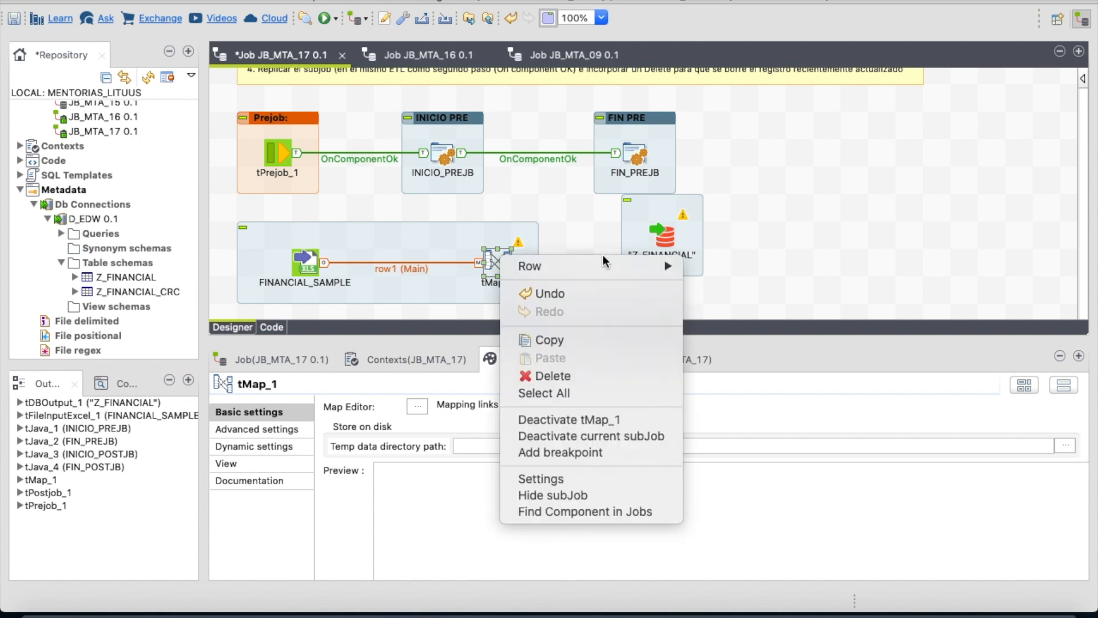
pyautogui.moveTo(620, 266)
pyautogui.click(694, 268)
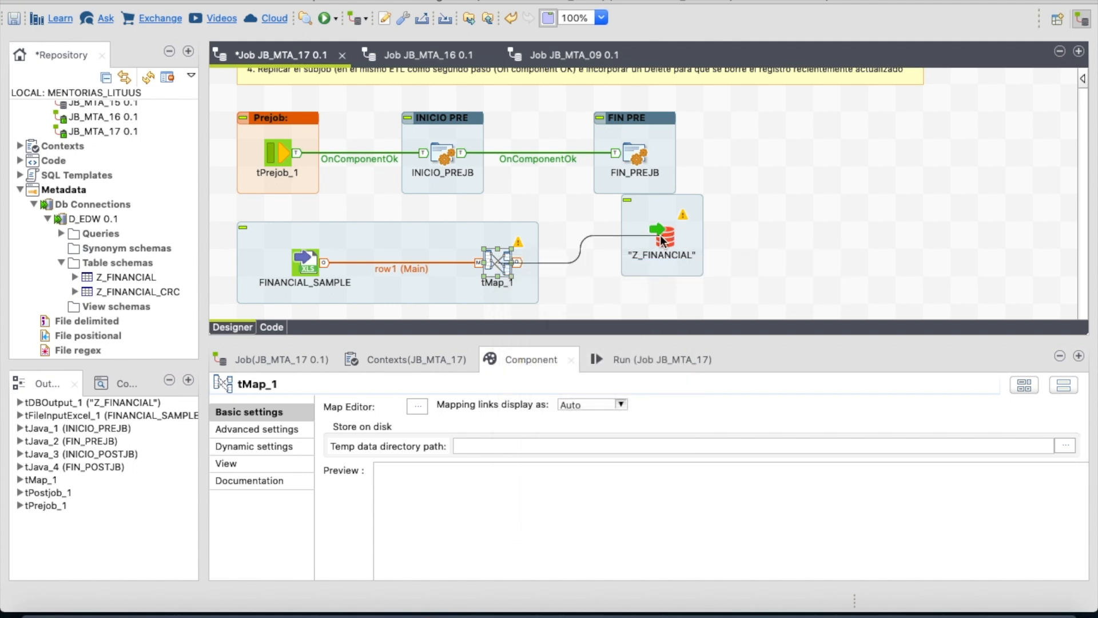
pyautogui.click(669, 238)
pyautogui.click(718, 314)
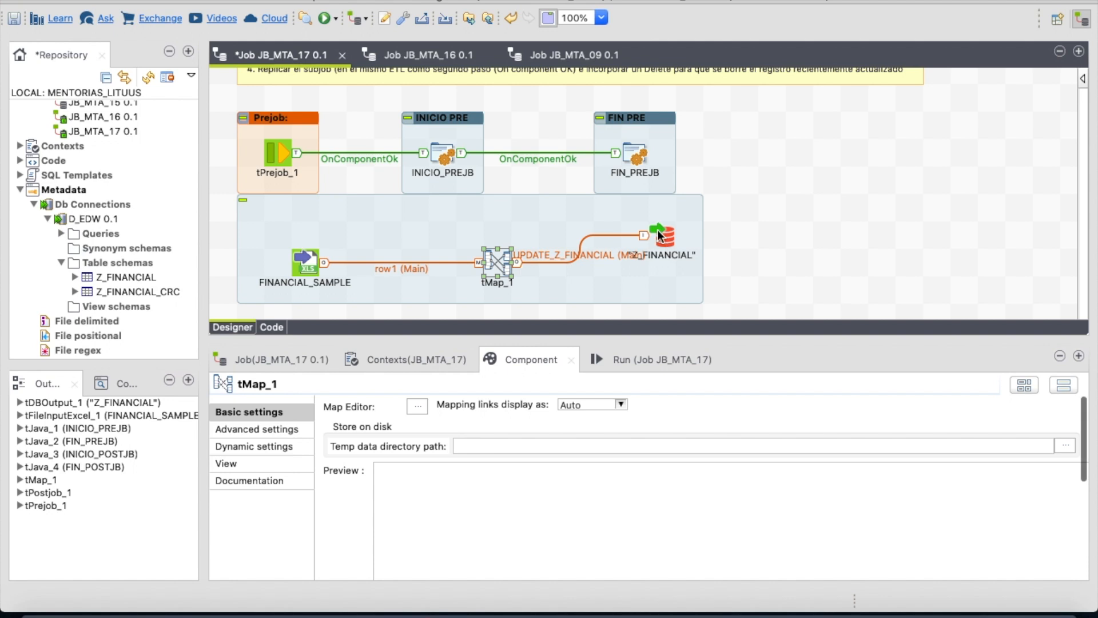
# Align the Z_FINANCIAL component with tMap_1 and set its action on data to Update
pyautogui.click(694, 263)
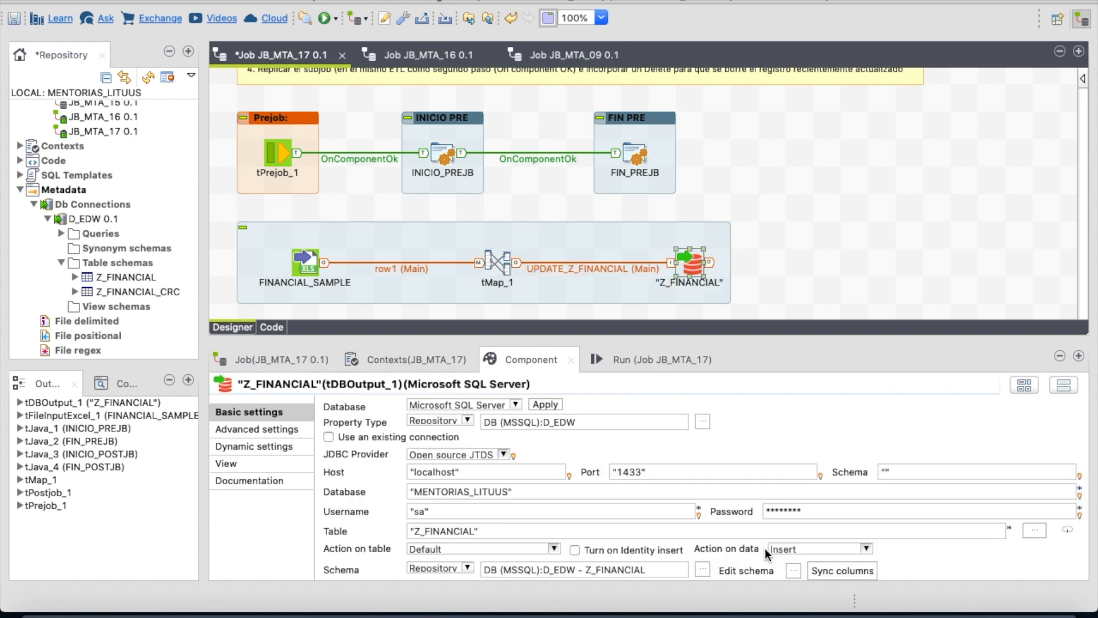
pyautogui.click(867, 549)
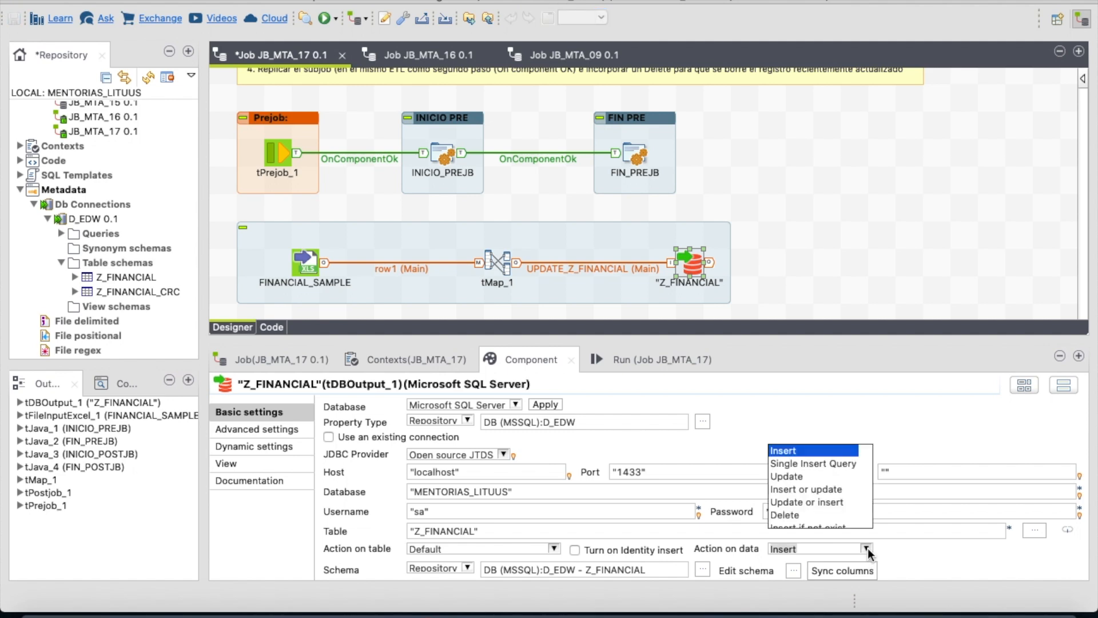
pyautogui.click(828, 478)
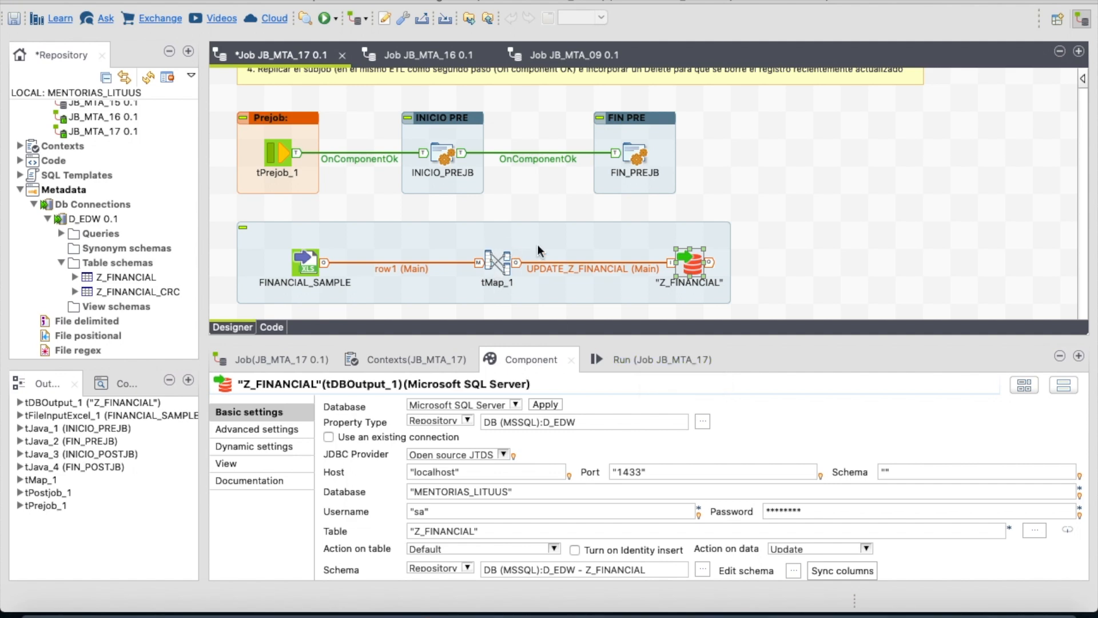
# Run job JB_MTA_17 and examine the exception in the execution console
pyautogui.click(655, 361)
pyautogui.click(385, 435)
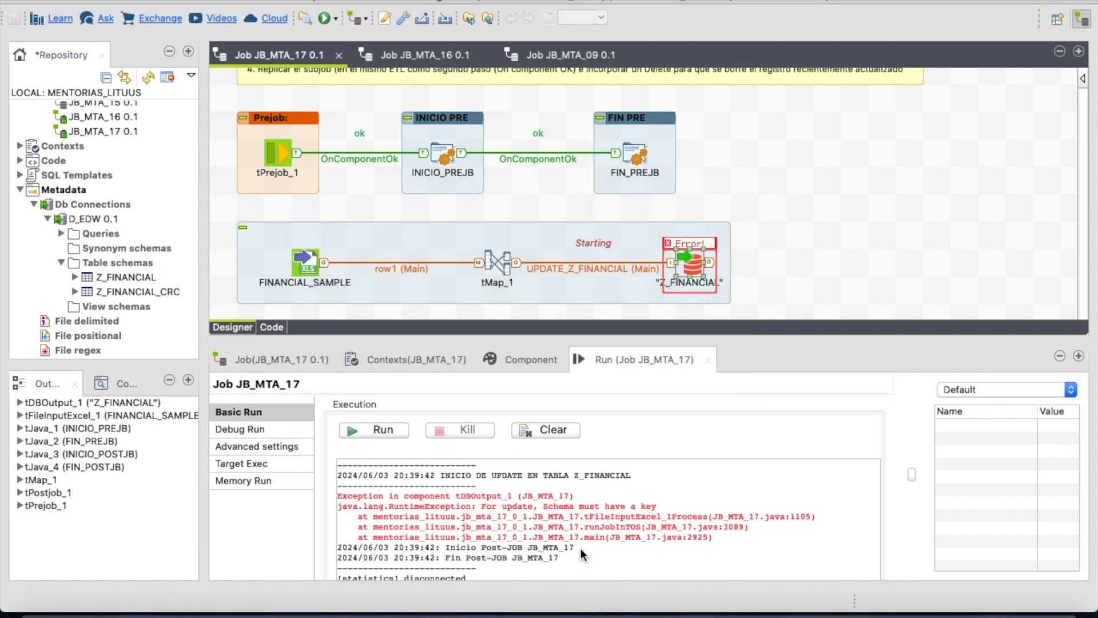
pyautogui.moveTo(543, 506); pyautogui.dragTo(659, 506)
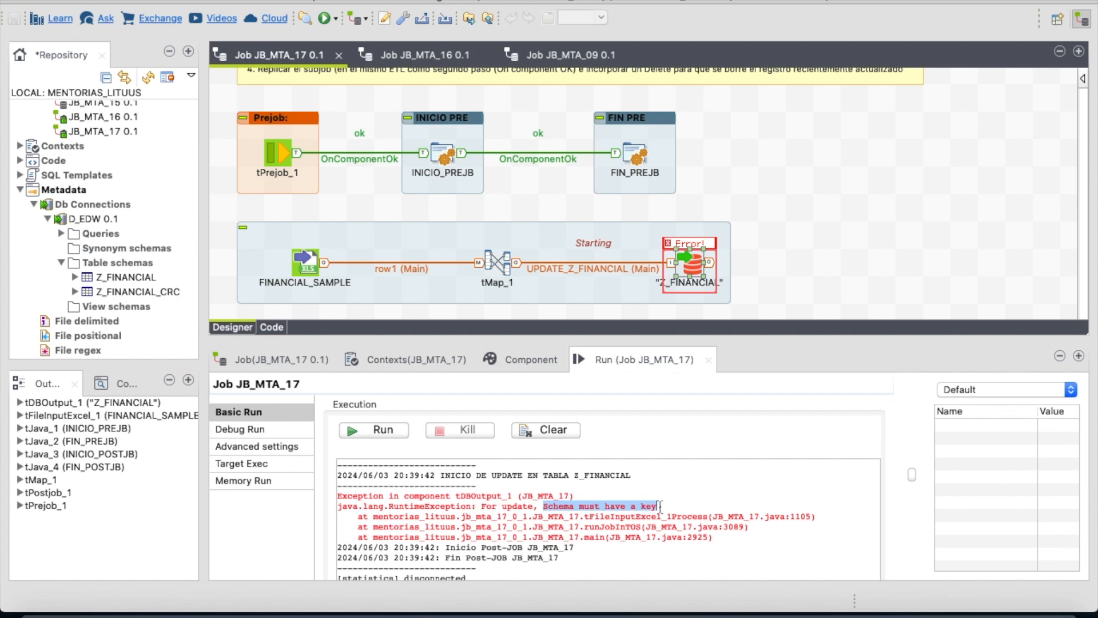
# In tMap_1, mark Segment, Country, Product and Discount_Band as key columns of the UPDATE_Z_FINANCIAL output
pyautogui.doubleClick(495, 263)
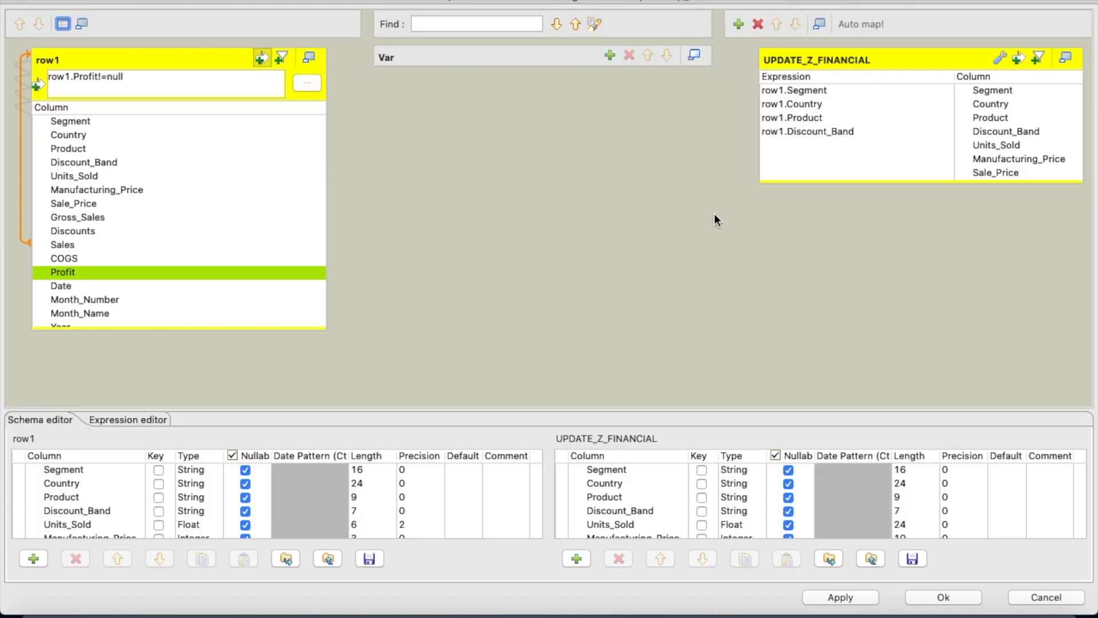
pyautogui.click(822, 90)
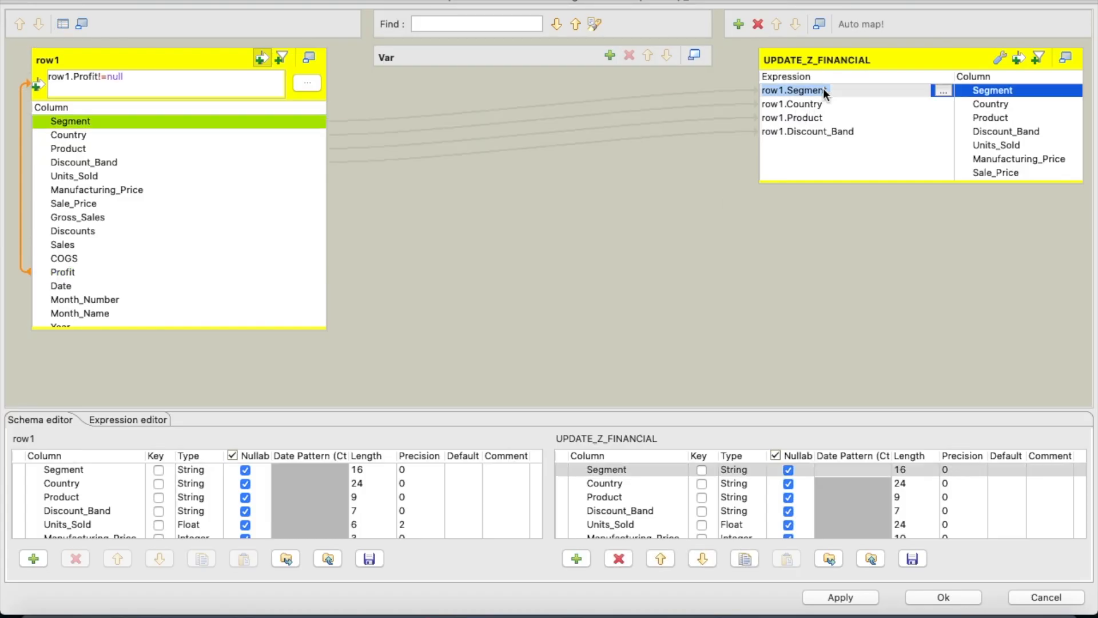
pyautogui.click(700, 469)
pyautogui.click(701, 483)
pyautogui.click(701, 497)
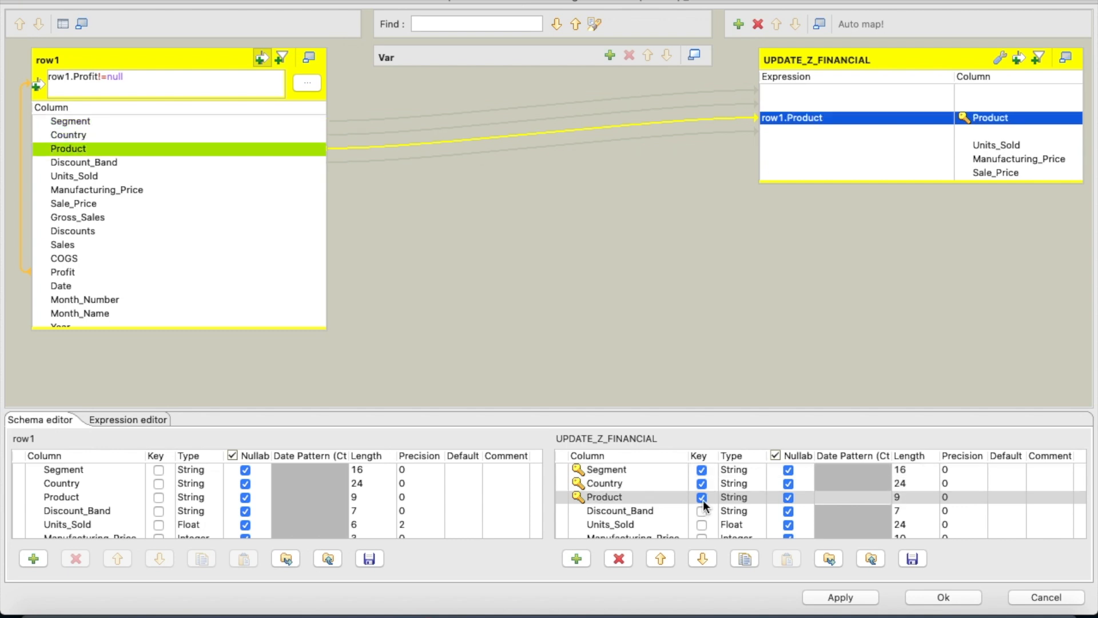
pyautogui.click(701, 511)
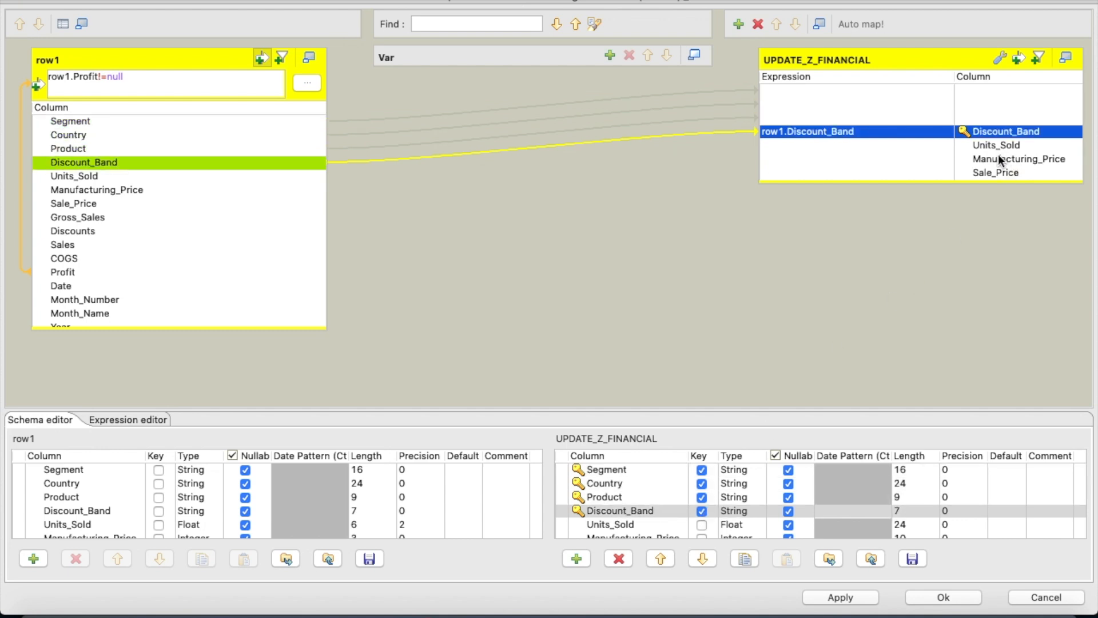
# Remove the Sale_Price, Manufacturing_Price and Units_Sold columns from the UPDATE_Z_FINANCIAL output
pyautogui.click(862, 172)
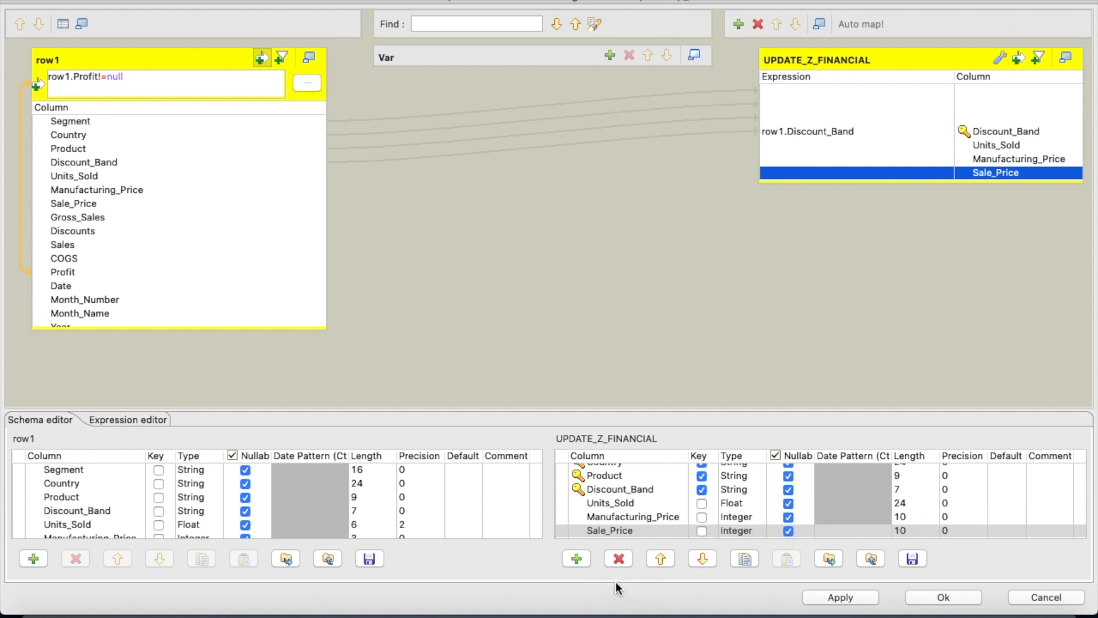
pyautogui.click(619, 558)
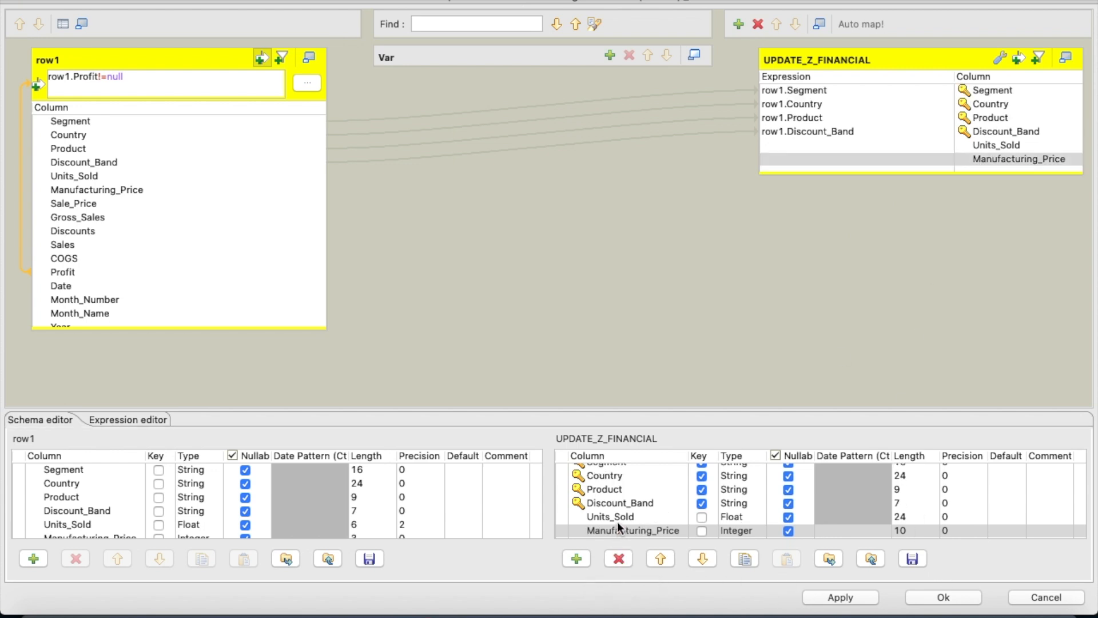
pyautogui.click(619, 558)
pyautogui.click(619, 558)
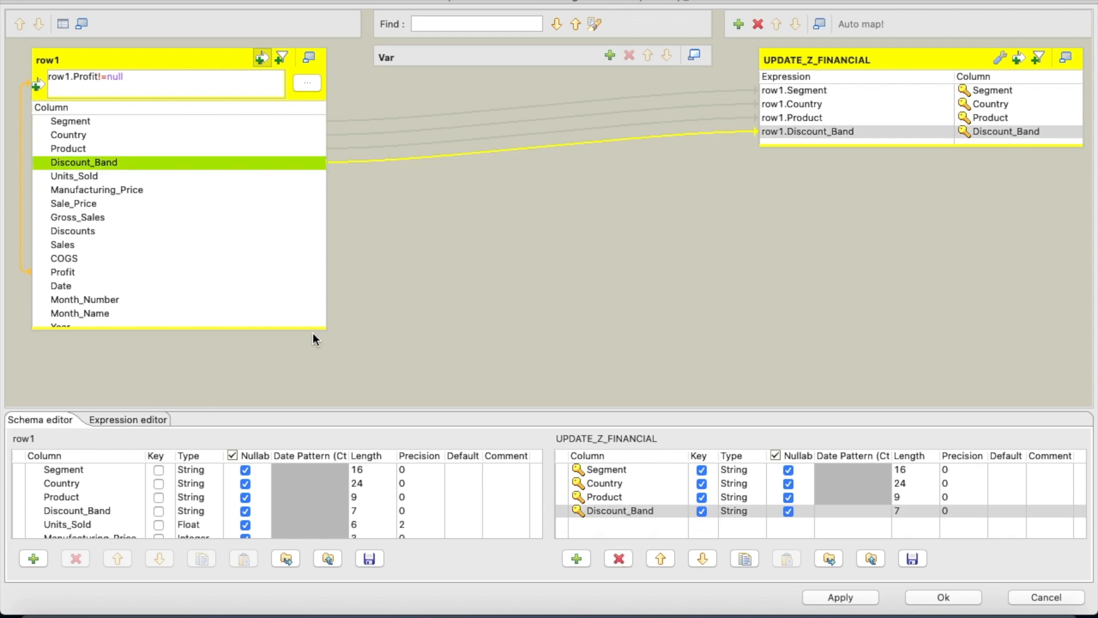
# Add Profit from row1 to UPDATE_Z_FINANCIAL, propagate the changes, save the job and recheck the mapping
pyautogui.click(129, 275)
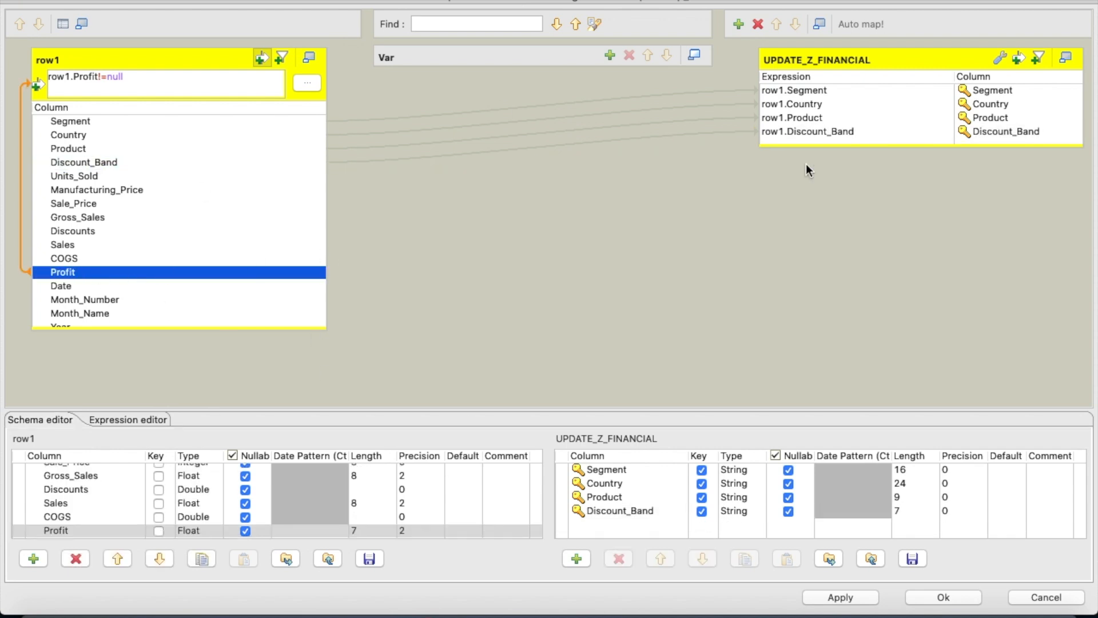
pyautogui.moveTo(806, 147); pyautogui.dragTo(806, 190)
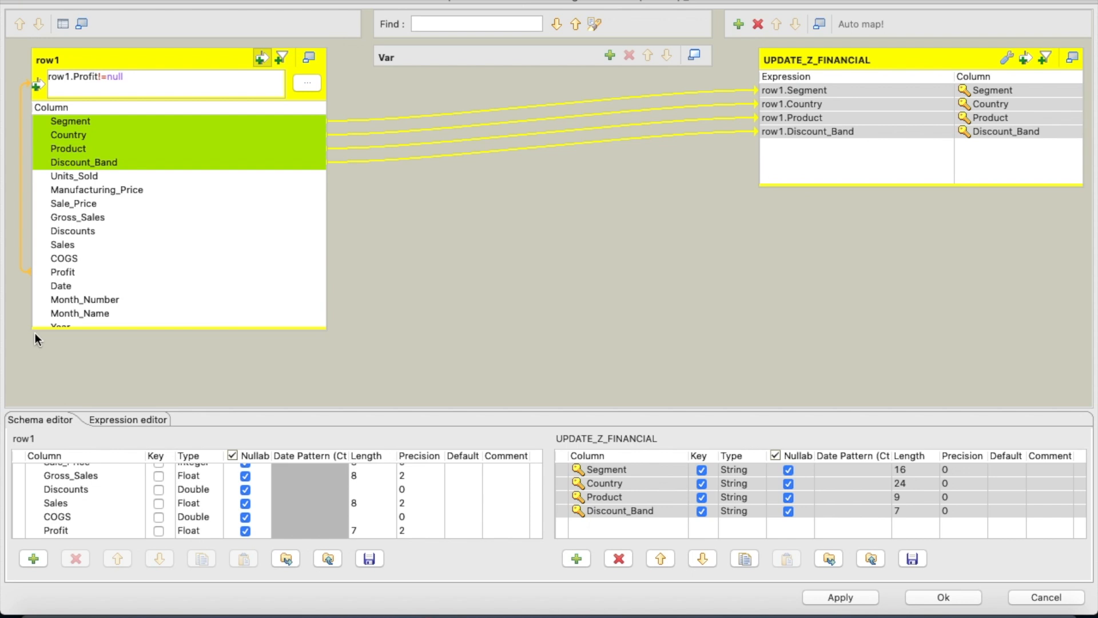
pyautogui.moveTo(53, 273); pyautogui.dragTo(797, 147)
pyautogui.click(926, 597)
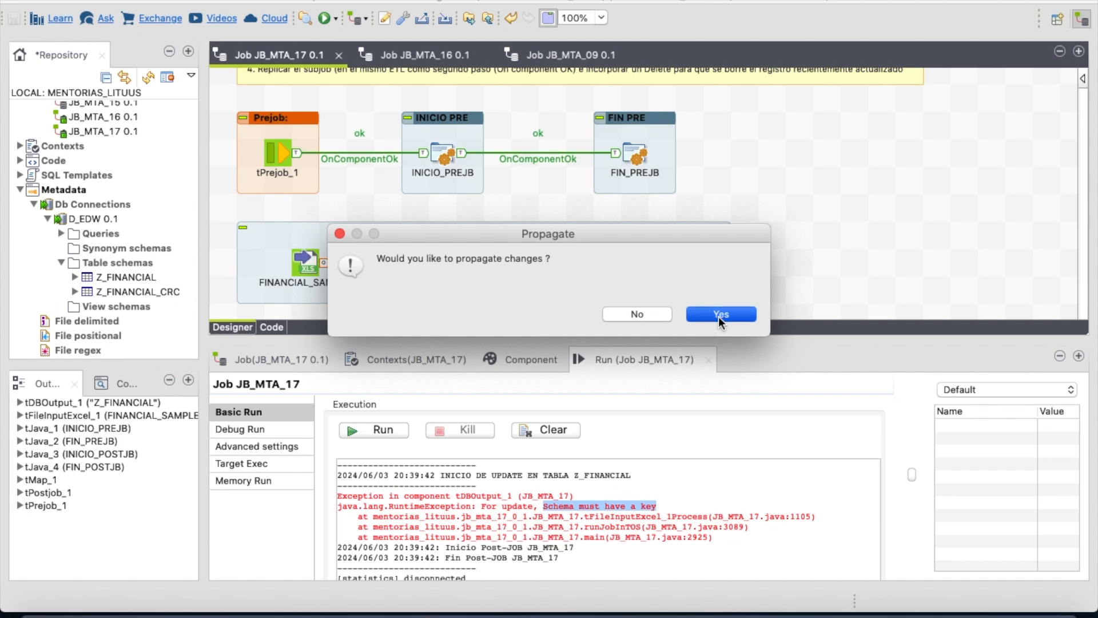
pyautogui.click(718, 317)
pyautogui.click(14, 19)
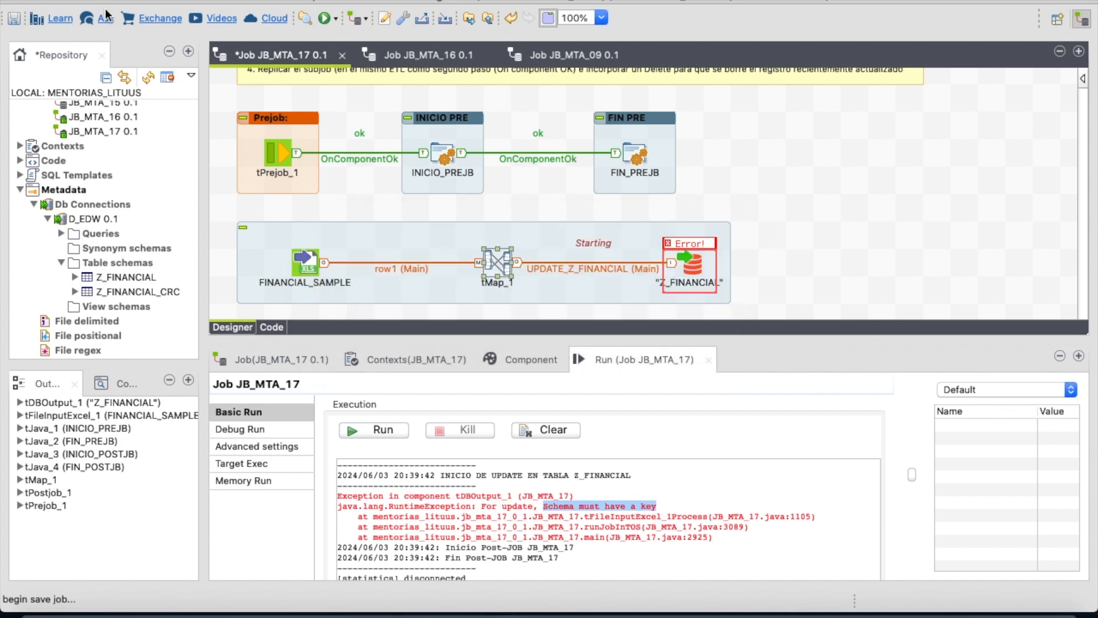
pyautogui.doubleClick(499, 262)
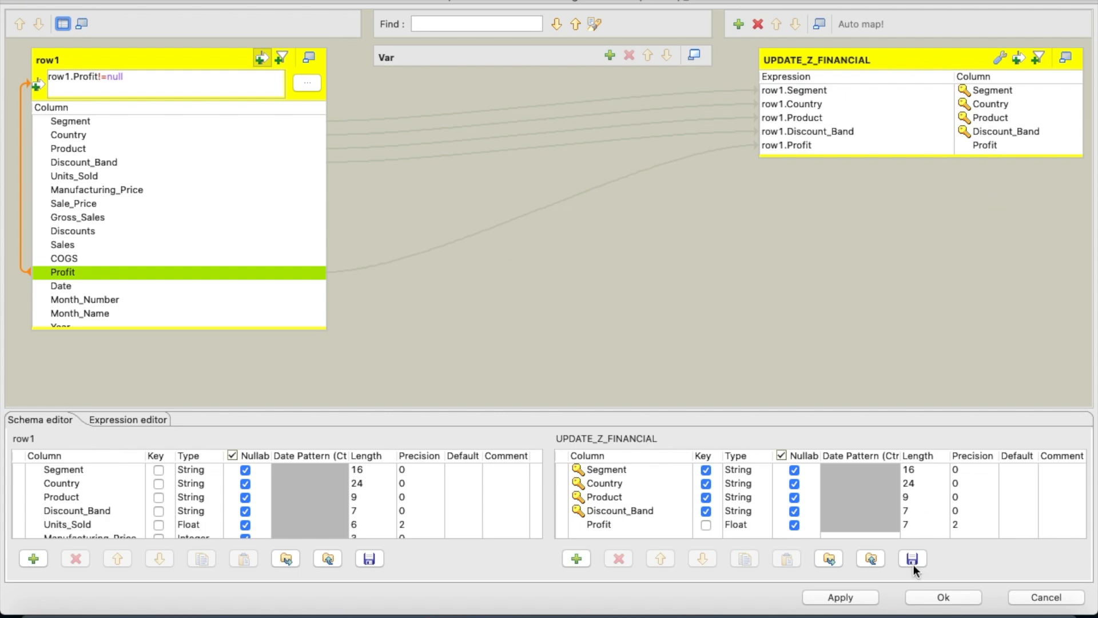
pyautogui.click(927, 597)
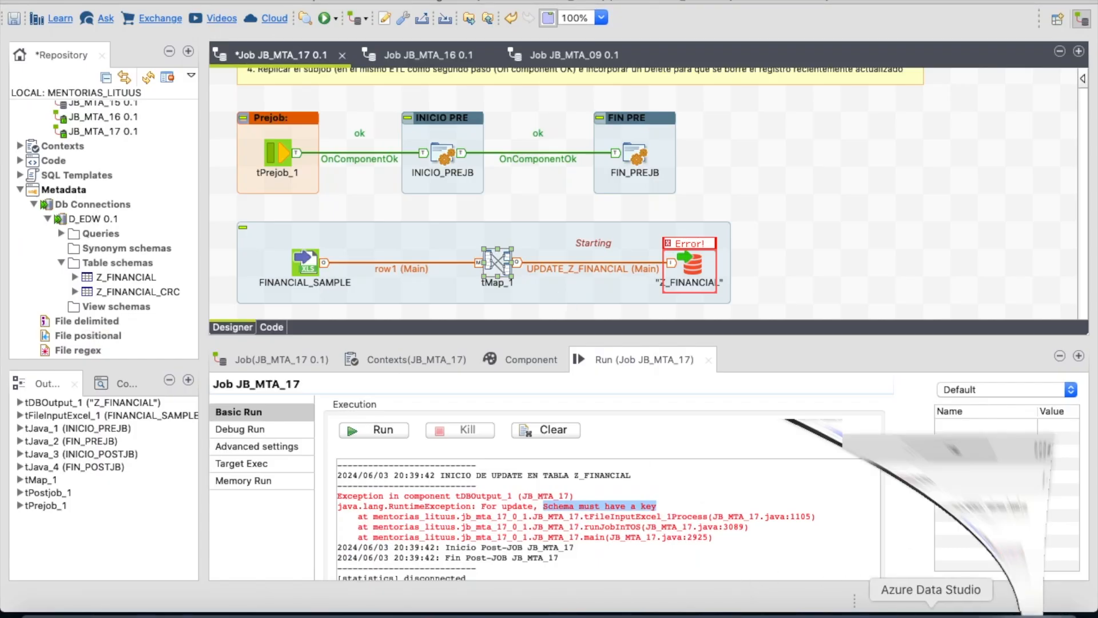
# Switch to Azure Data Studio and rerun the Z_FINANCIAL query to check the record's Profit
pyautogui.click(928, 608)
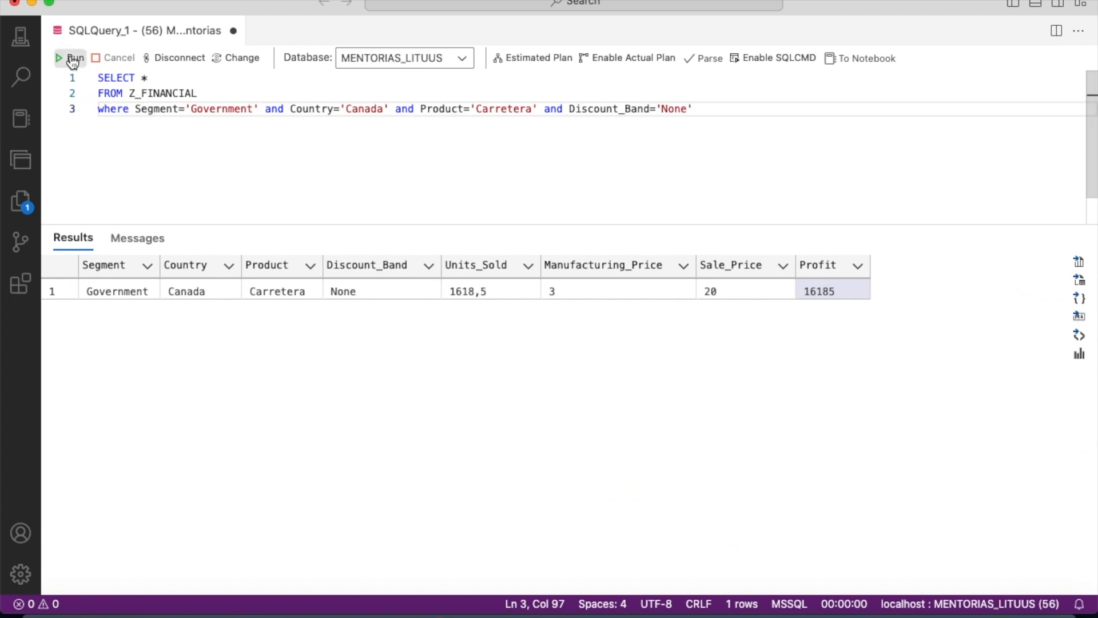
pyautogui.click(70, 58)
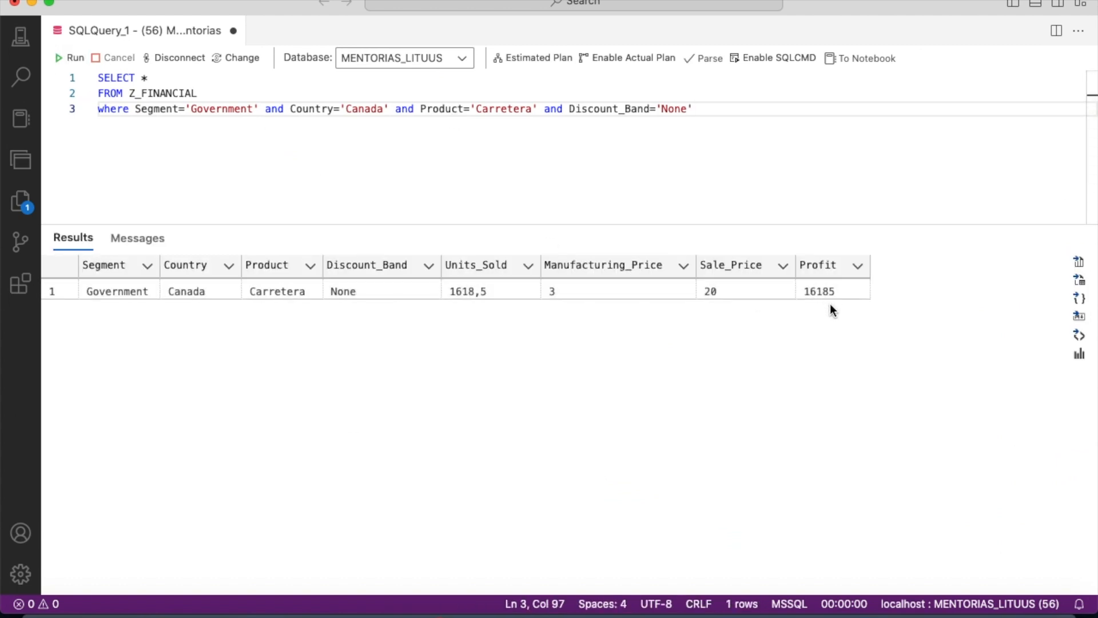
# Below the query, write an UPDATE of Z_FINANCIAL with SET Profit=123123 and the same where clause for Government, Canada, Carretera and None
pyautogui.press('Return')
pyautogui.press('Return')
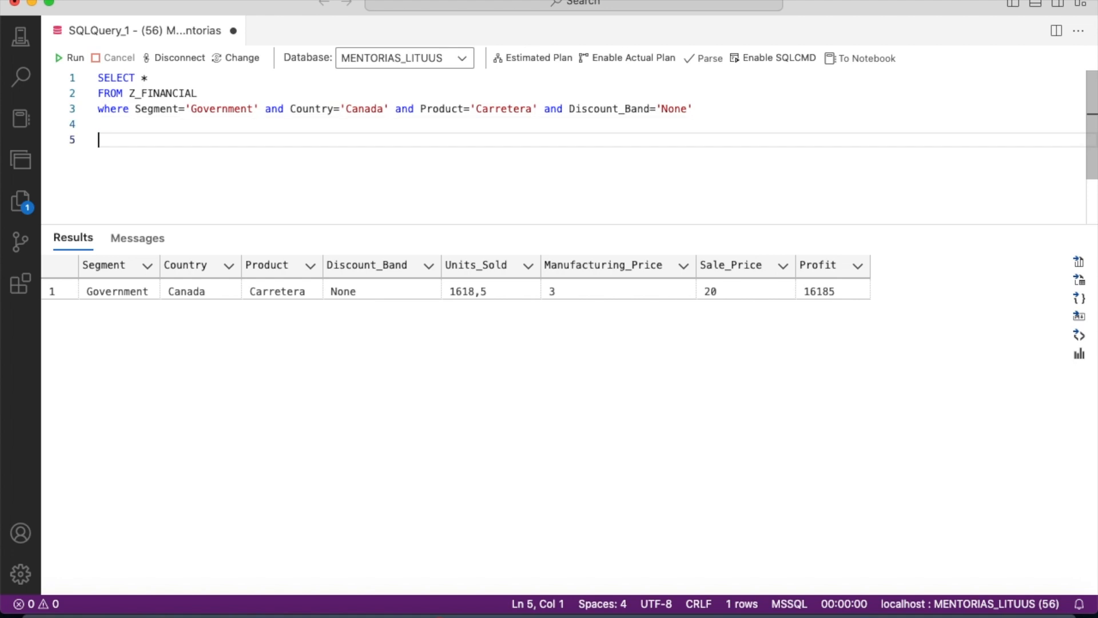
pyautogui.write("UPDATE  Z_FINANCIAL SET Profit= where Segment='Government' and Country='Canada' and Product='Carretera' and Discount_Band='None'")
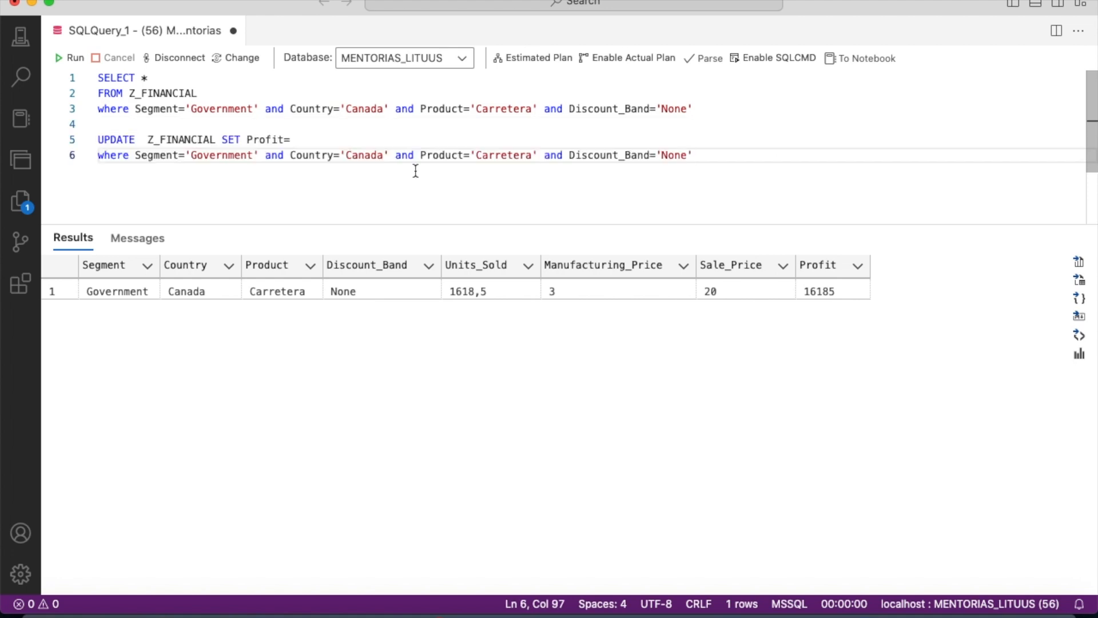
pyautogui.doubleClick(262, 142)
pyautogui.click(298, 140)
pyautogui.write('123123')
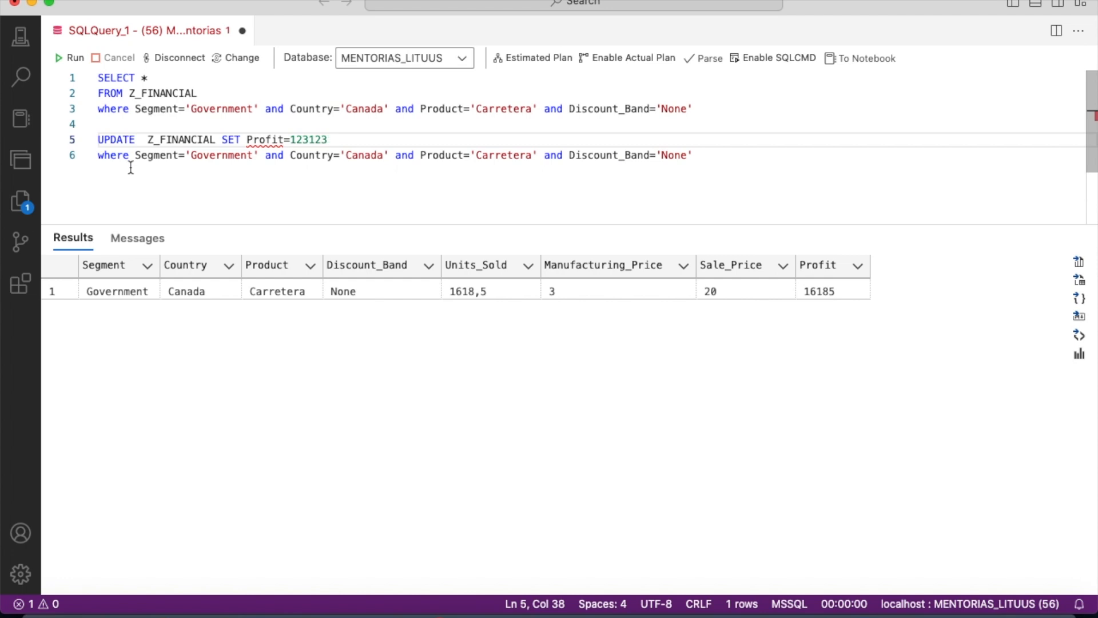
pyautogui.click(99, 155)
pyautogui.moveTo(343, 151); pyautogui.dragTo(744, 168)
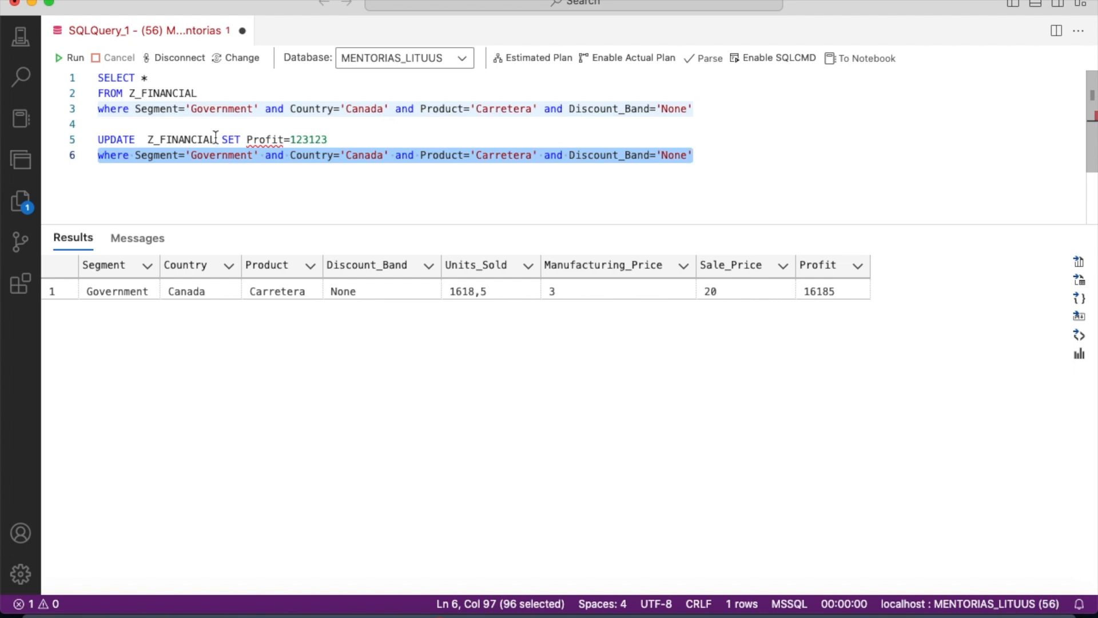
pyautogui.moveTo(222, 139); pyautogui.dragTo(327, 140)
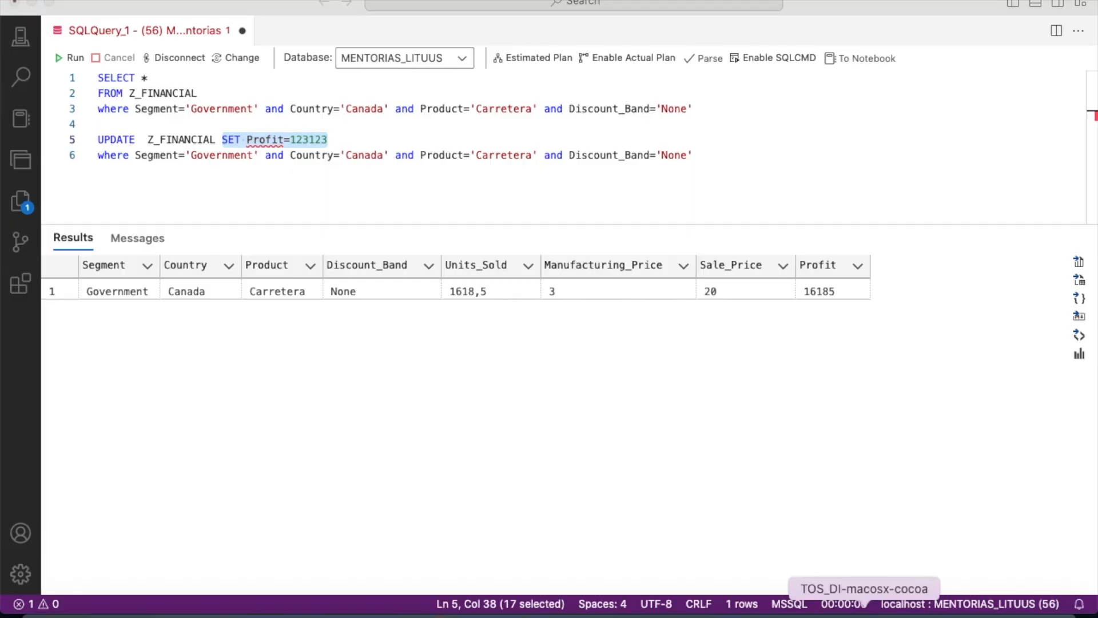
# Switch to Talend Open Studio and run job JB_MTA_17 with the corrected key columns
pyautogui.click(834, 607)
pyautogui.click(389, 429)
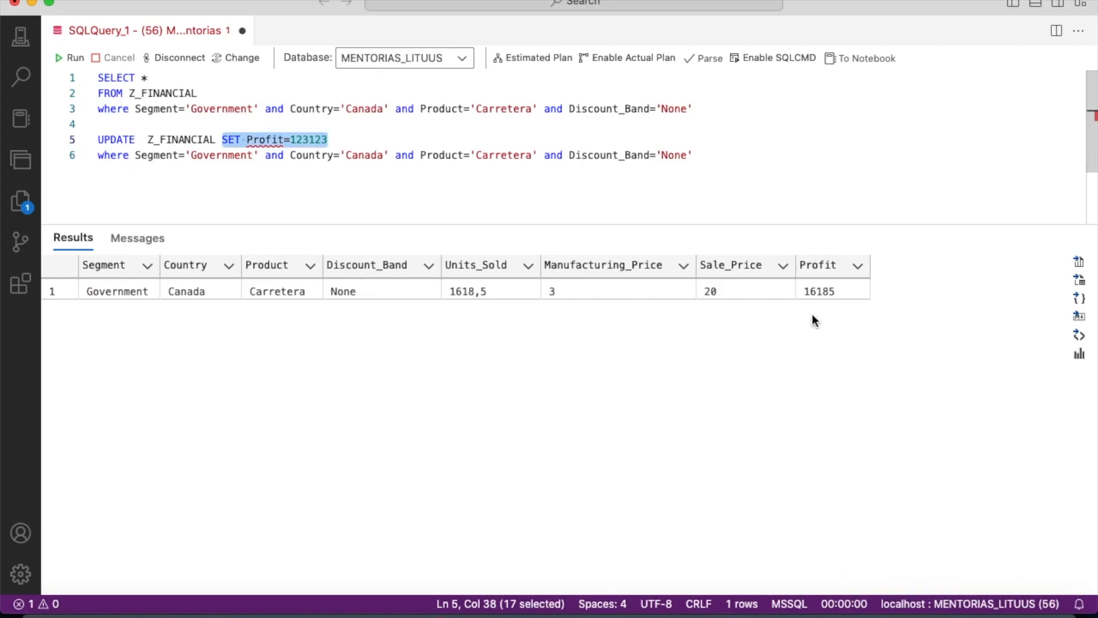
# Rerun the SELECT on Z_FINANCIAL to check the record's Profit, and compare with the UPDATE statement's SET and where clauses
pyautogui.moveTo(705, 109); pyautogui.dragTo(96, 78)
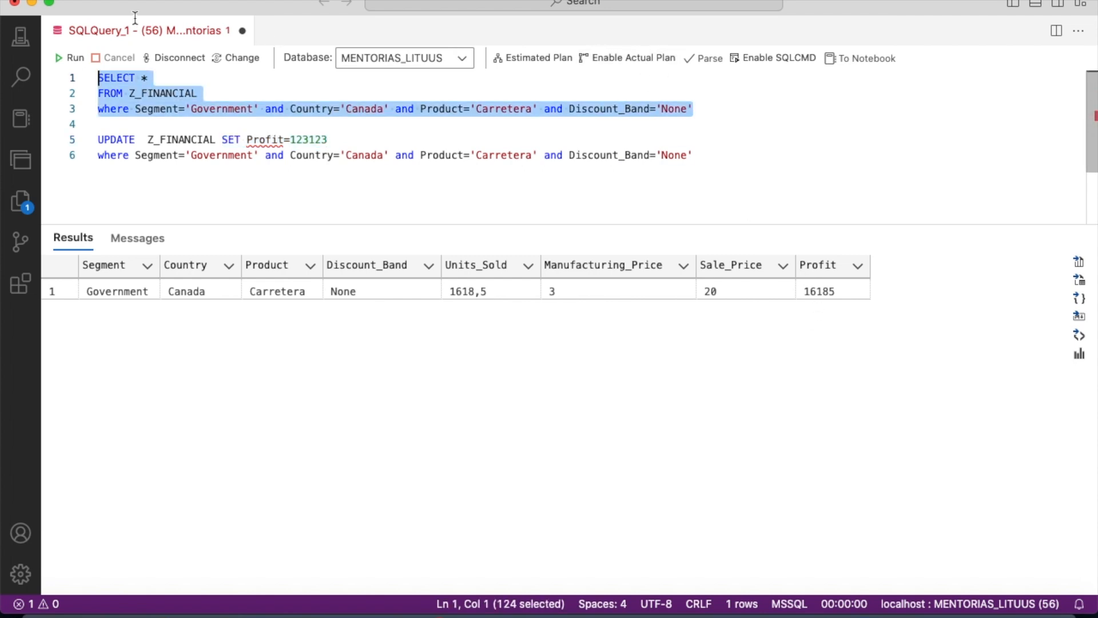
pyautogui.click(69, 58)
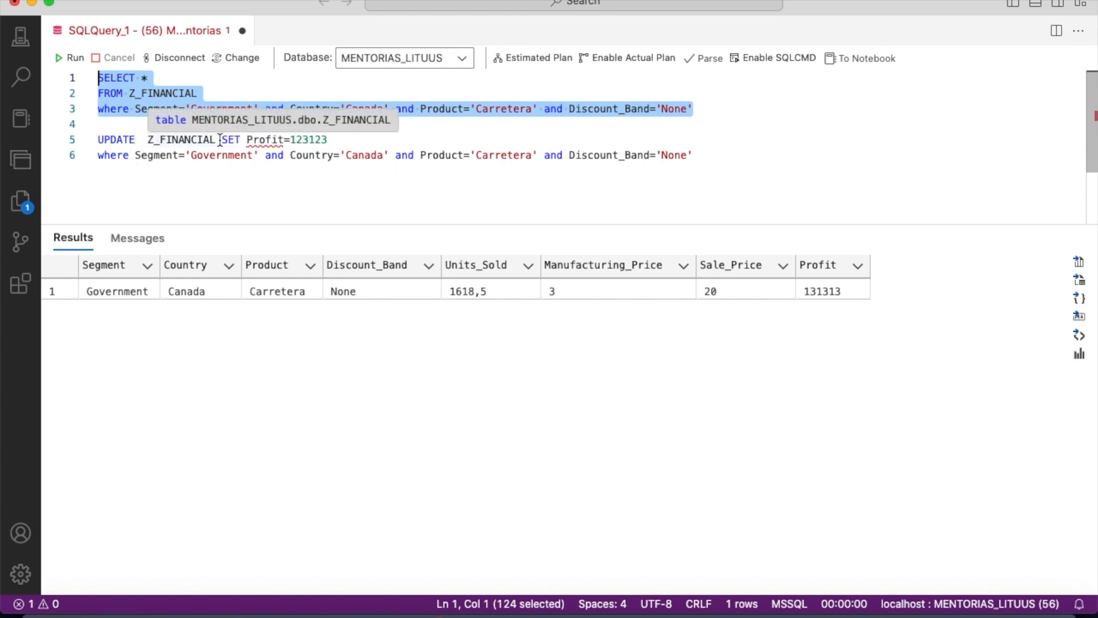
pyautogui.moveTo(222, 140); pyautogui.dragTo(247, 139)
pyautogui.moveTo(366, 150); pyautogui.dragTo(398, 141)
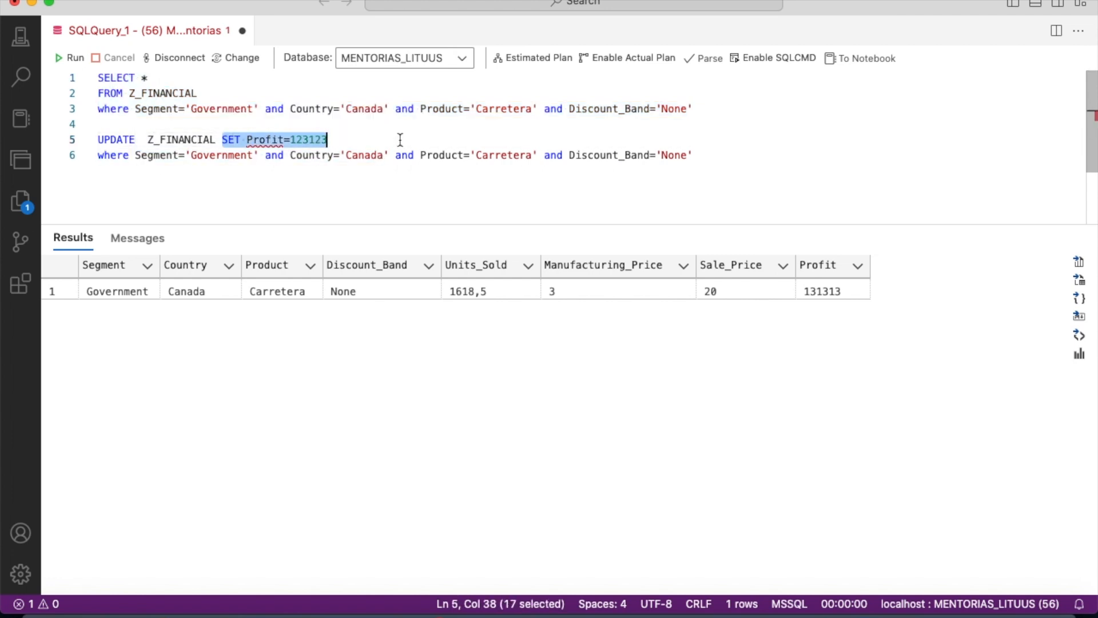
pyautogui.moveTo(135, 155); pyautogui.dragTo(754, 154)
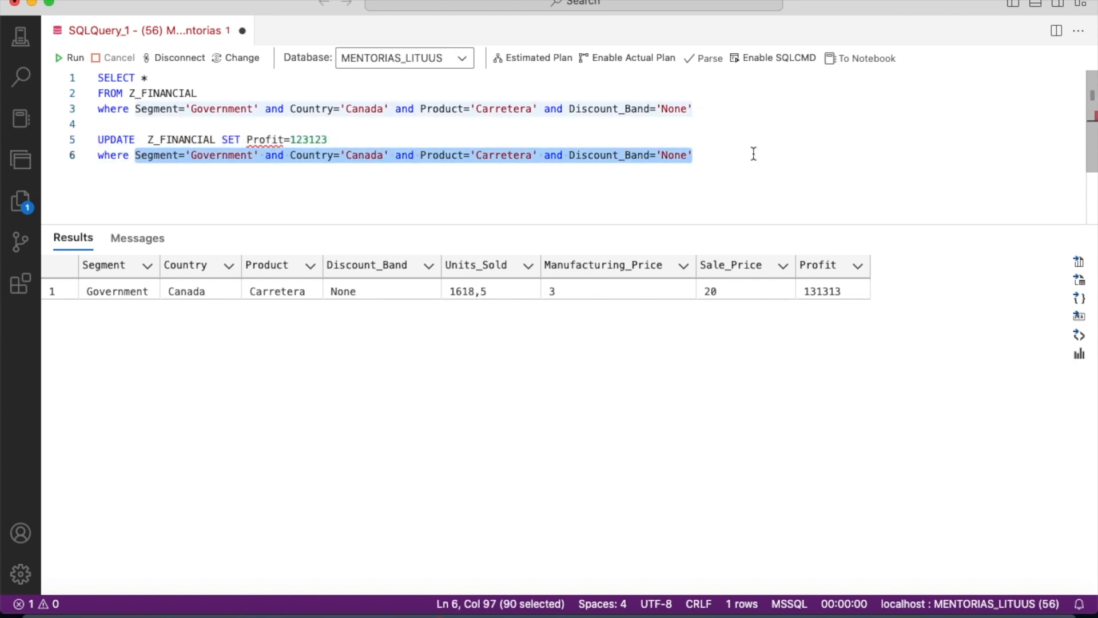
pyautogui.click(767, 159)
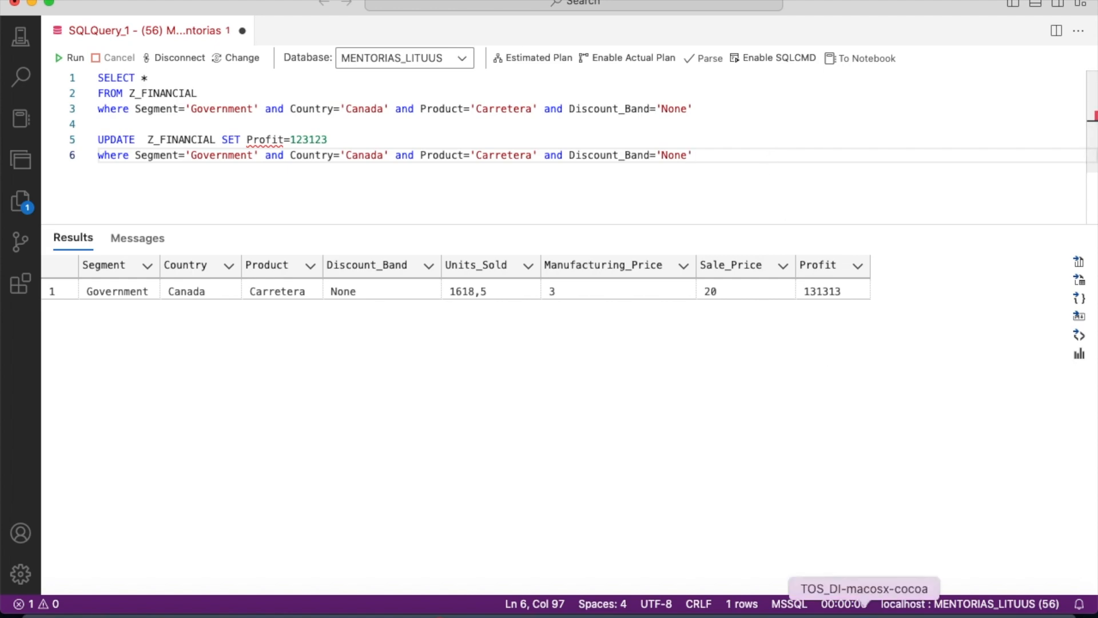
# Switch to Talend Open Studio and duplicate the FINANCIAL_SAMPLE to Z_FINANCIAL subjob, placing the copy below the original and moving the Postjob row down
pyautogui.click(864, 615)
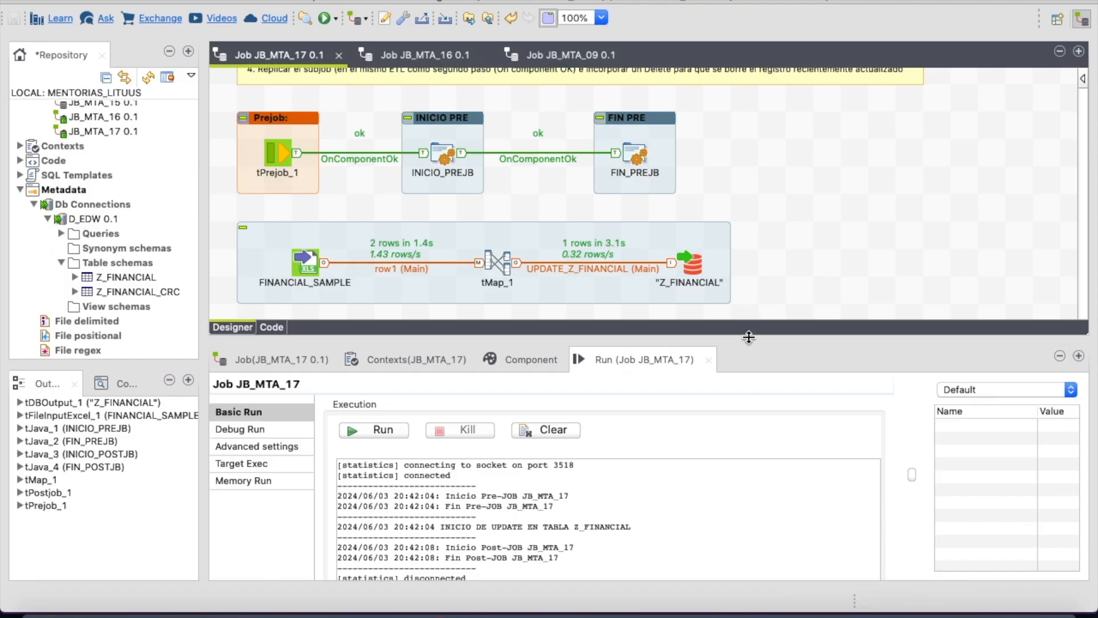
pyautogui.moveTo(748, 339); pyautogui.dragTo(751, 515)
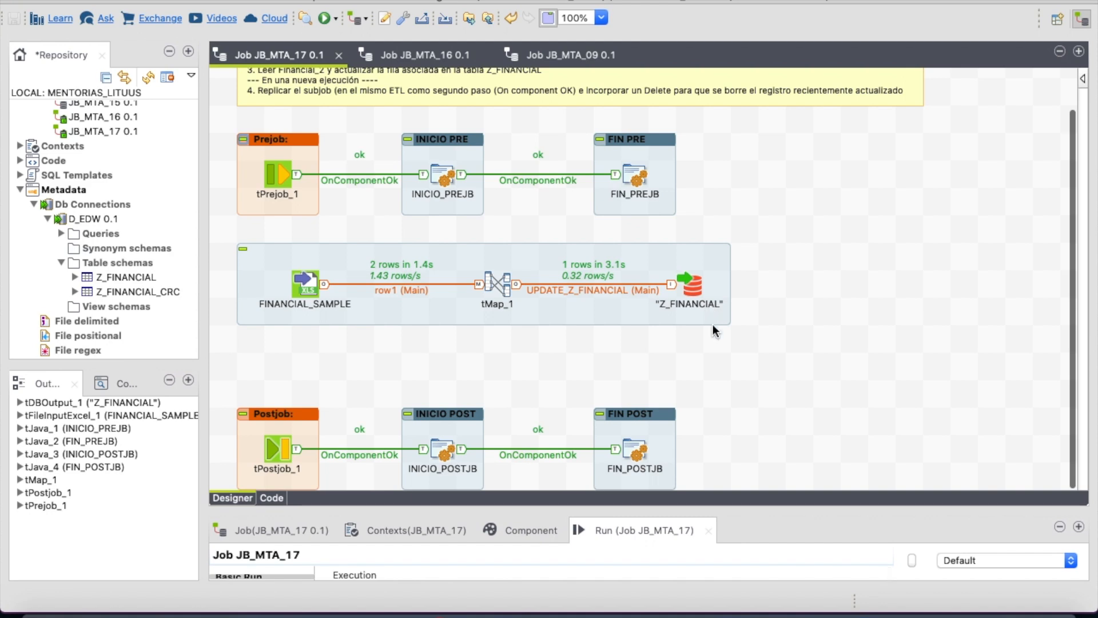
pyautogui.moveTo(224, 229); pyautogui.dragTo(760, 347)
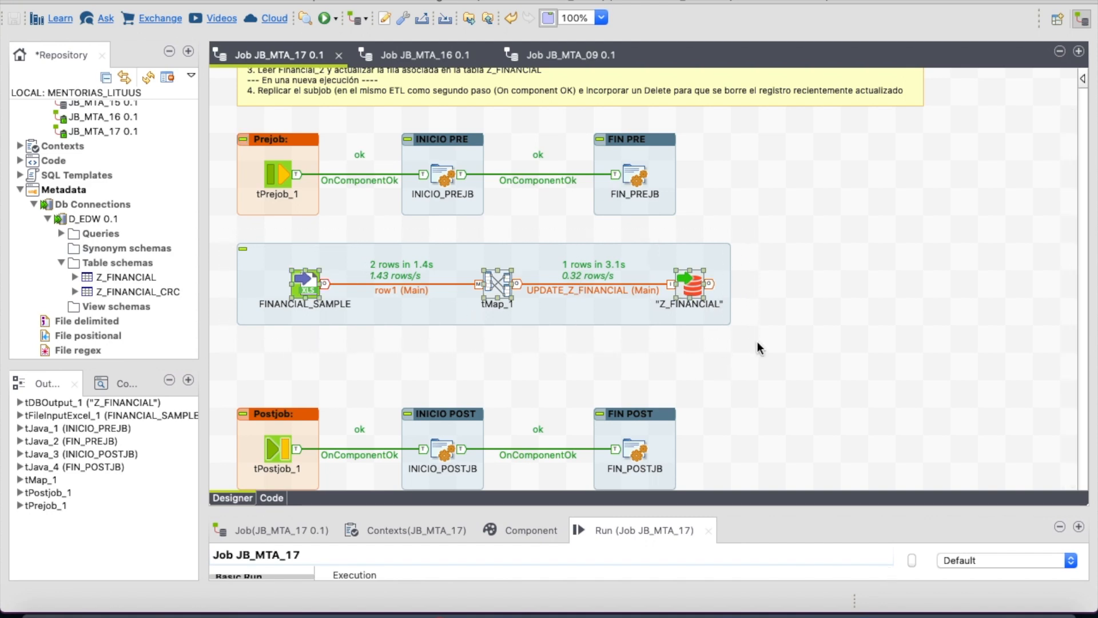
pyautogui.press('super+c')
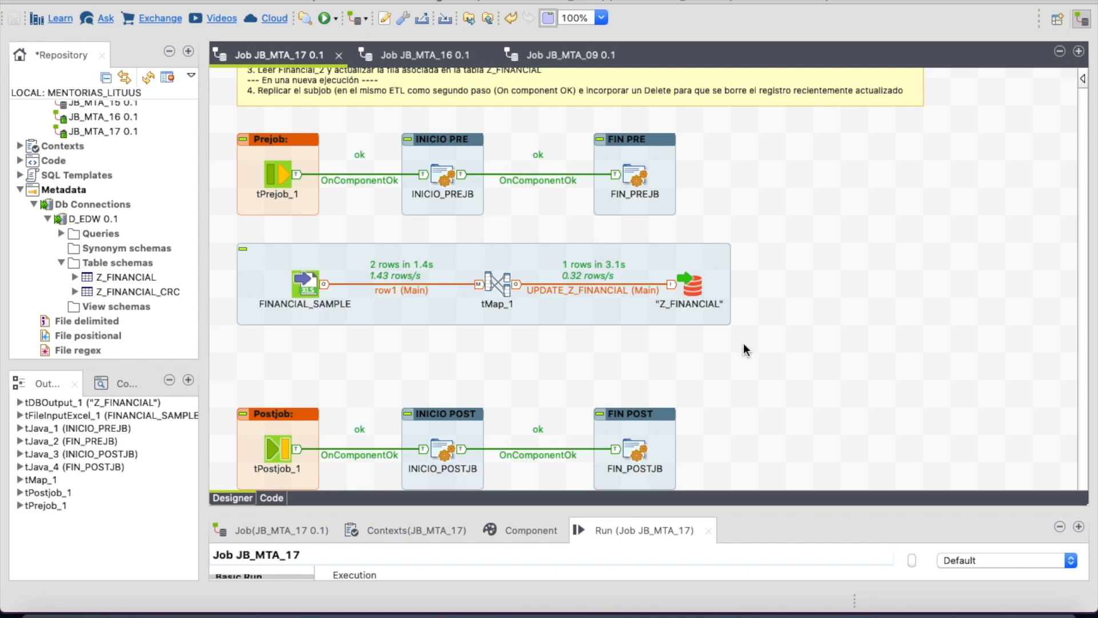
pyautogui.press('super+v')
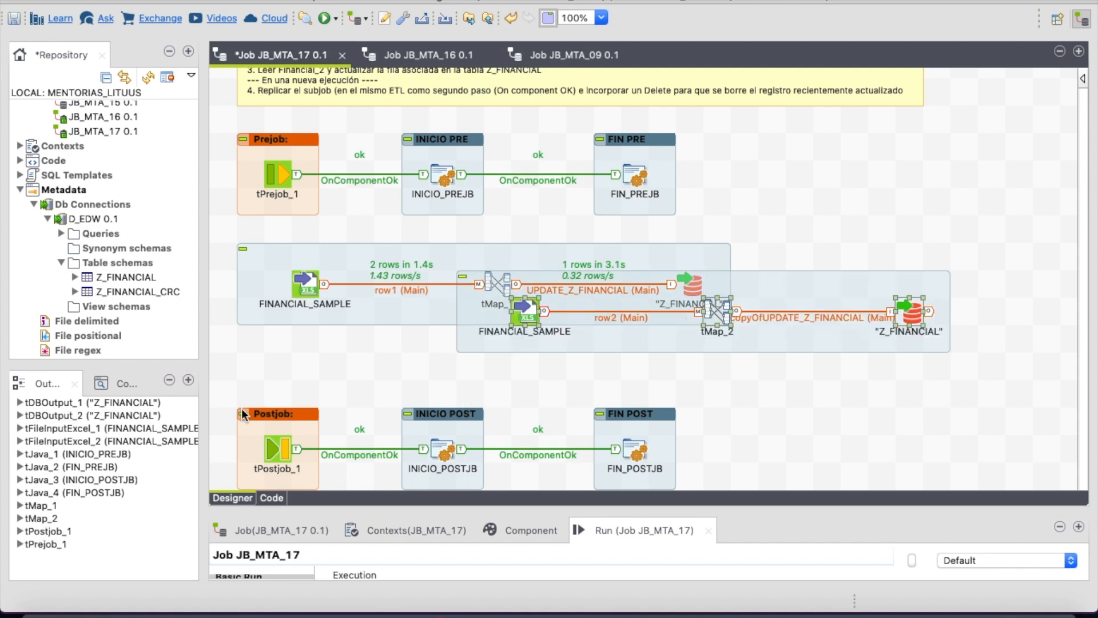
pyautogui.moveTo(224, 385); pyautogui.dragTo(798, 532)
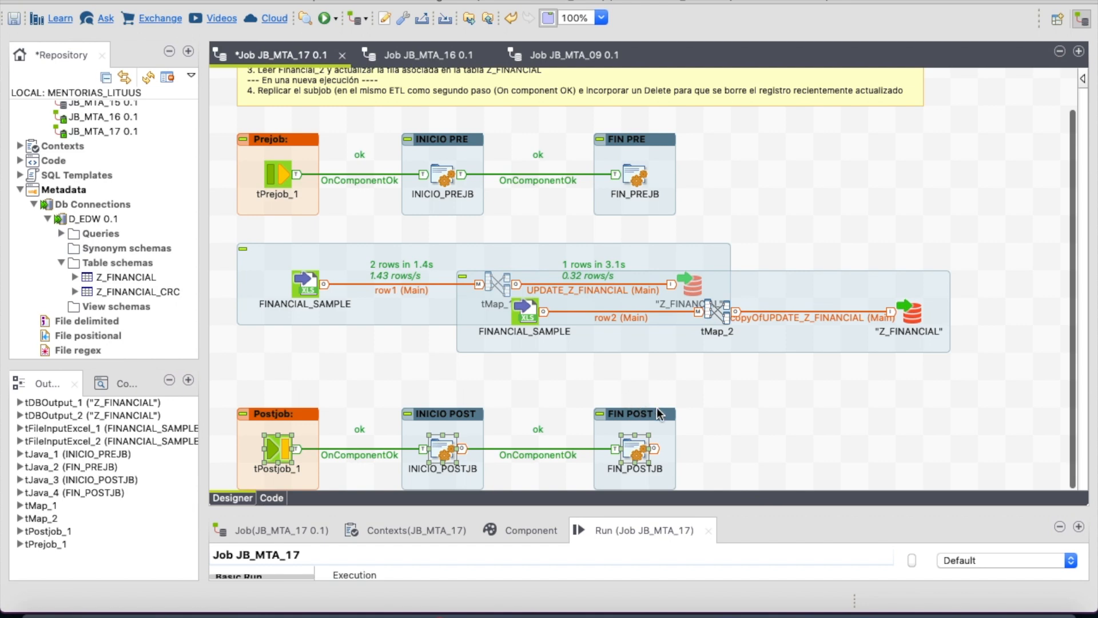
pyautogui.moveTo(639, 448); pyautogui.dragTo(639, 492)
pyautogui.moveTo(612, 339); pyautogui.dragTo(393, 421)
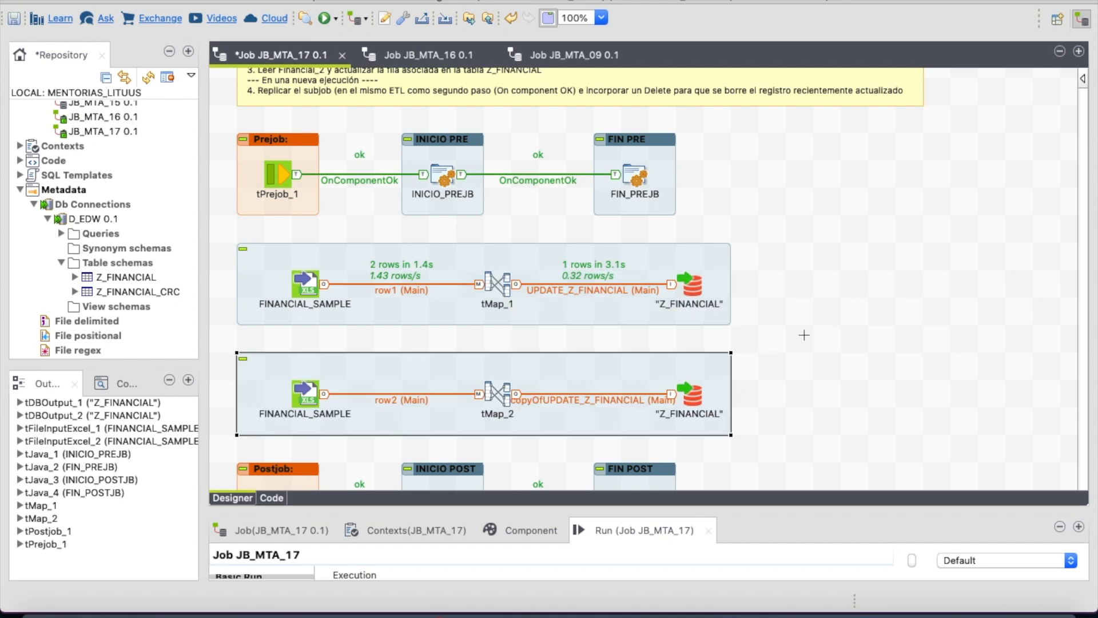
# Connect the original subjob's Z_FINANCIAL output to the copied FINANCIAL_SAMPLE with an On Component Error trigger
pyautogui.click(686, 284)
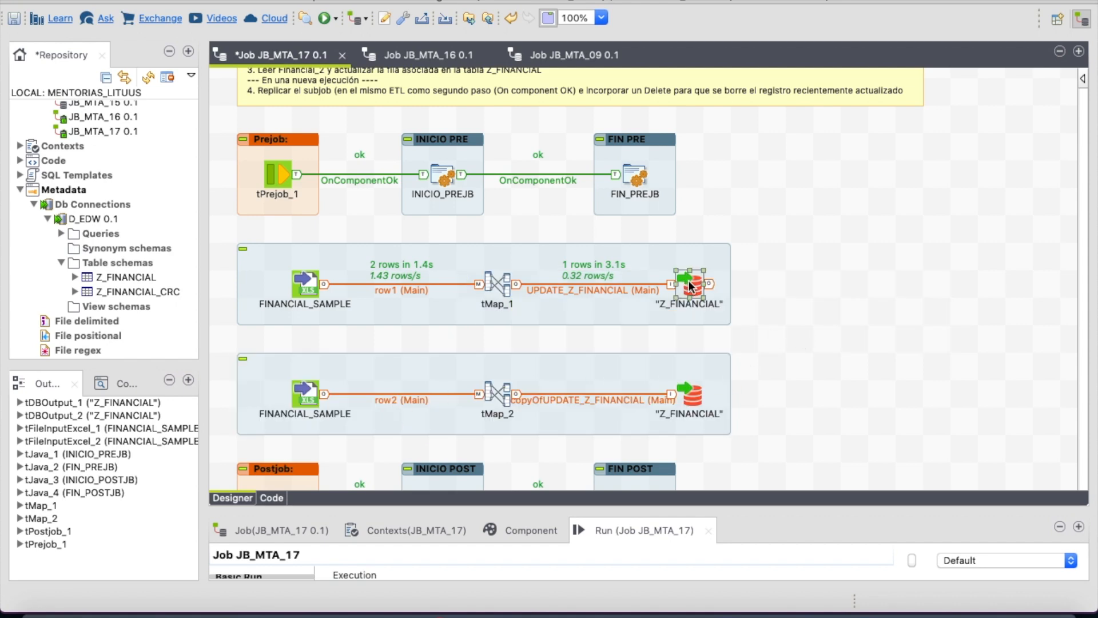
pyautogui.rightClick(690, 285)
pyautogui.moveTo(769, 308)
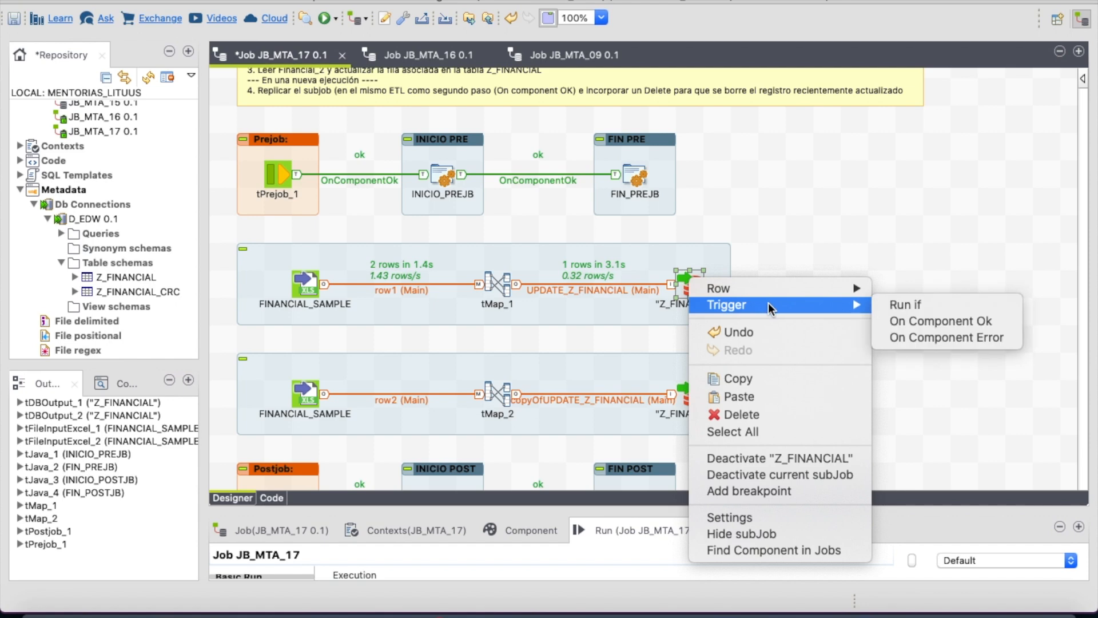
pyautogui.click(915, 338)
pyautogui.click(317, 398)
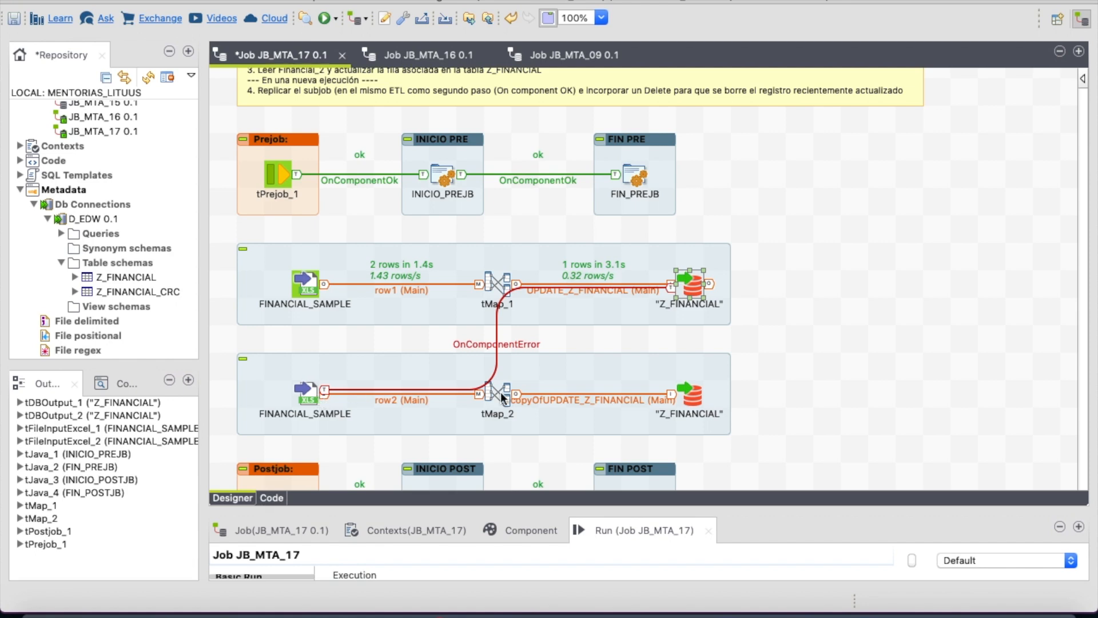
# Rename the output link of tMap_2 to DELETE_Z_FINANCIAL and check its mapping and key columns
pyautogui.click(693, 396)
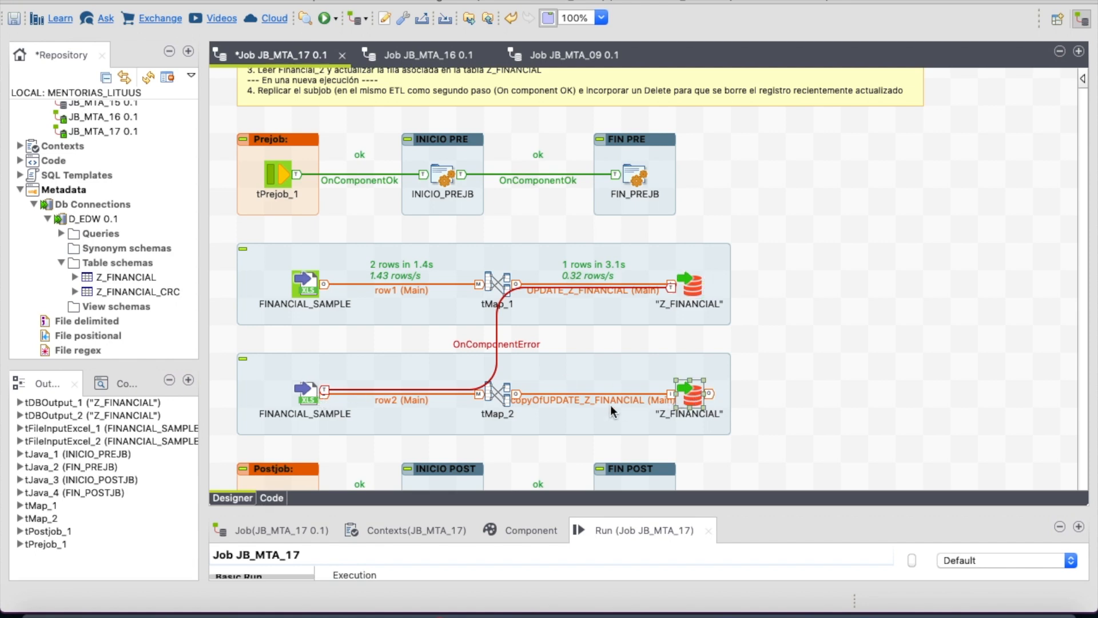
pyautogui.click(560, 404)
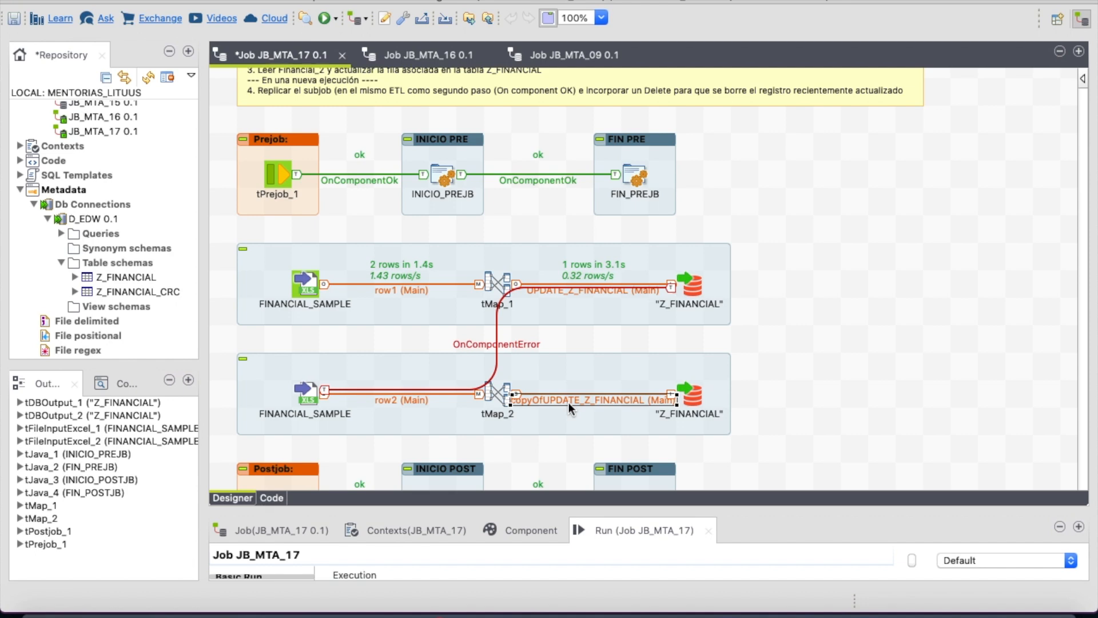
pyautogui.click(568, 403)
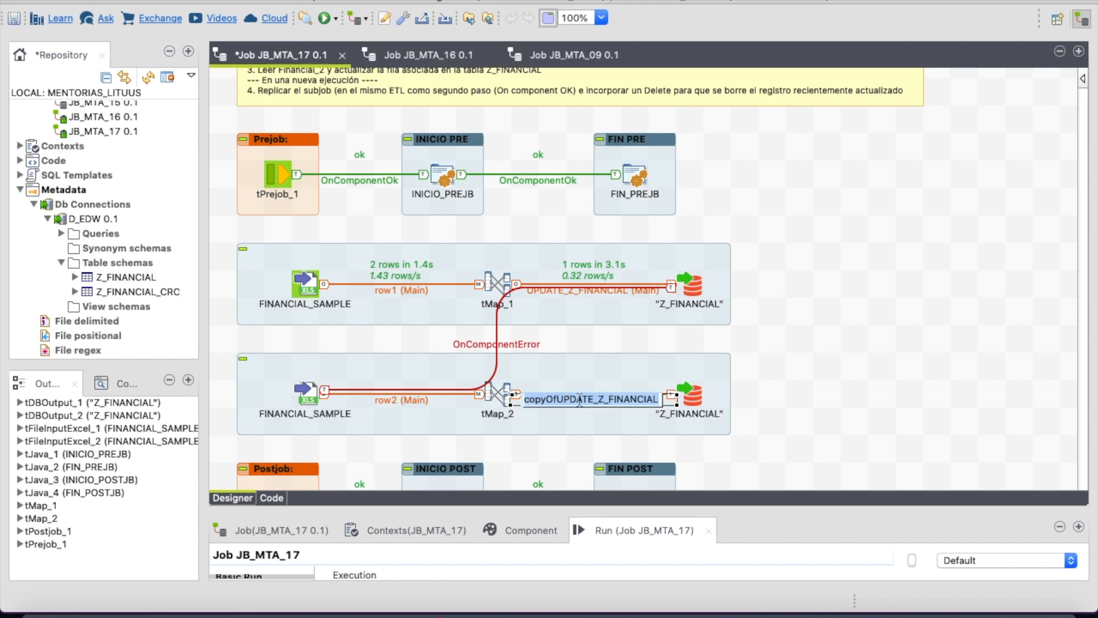
pyautogui.click(593, 399)
pyautogui.press('BackSpace')
pyautogui.press('BackSpace')
pyautogui.press('BackSpace')
pyautogui.press('BackSpace')
pyautogui.press('BackSpace')
pyautogui.press('BackSpace')
pyautogui.press('BackSpace')
pyautogui.press('BackSpace')
pyautogui.press('BackSpace')
pyautogui.press('BackSpace')
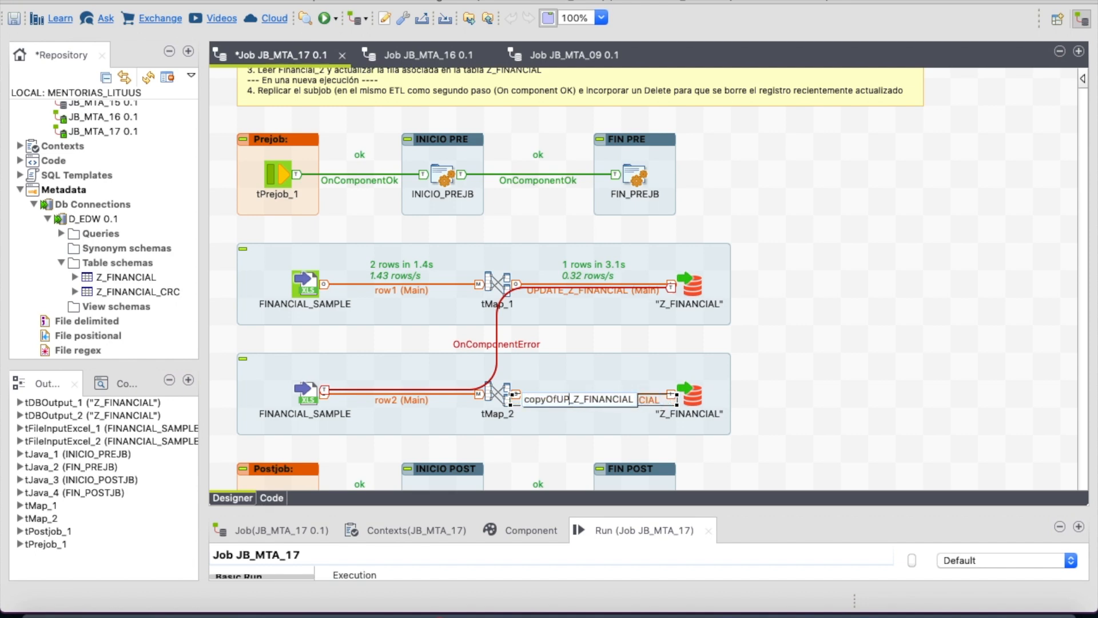
pyautogui.press('BackSpace')
pyautogui.press('BackSpace')
pyautogui.write('D')
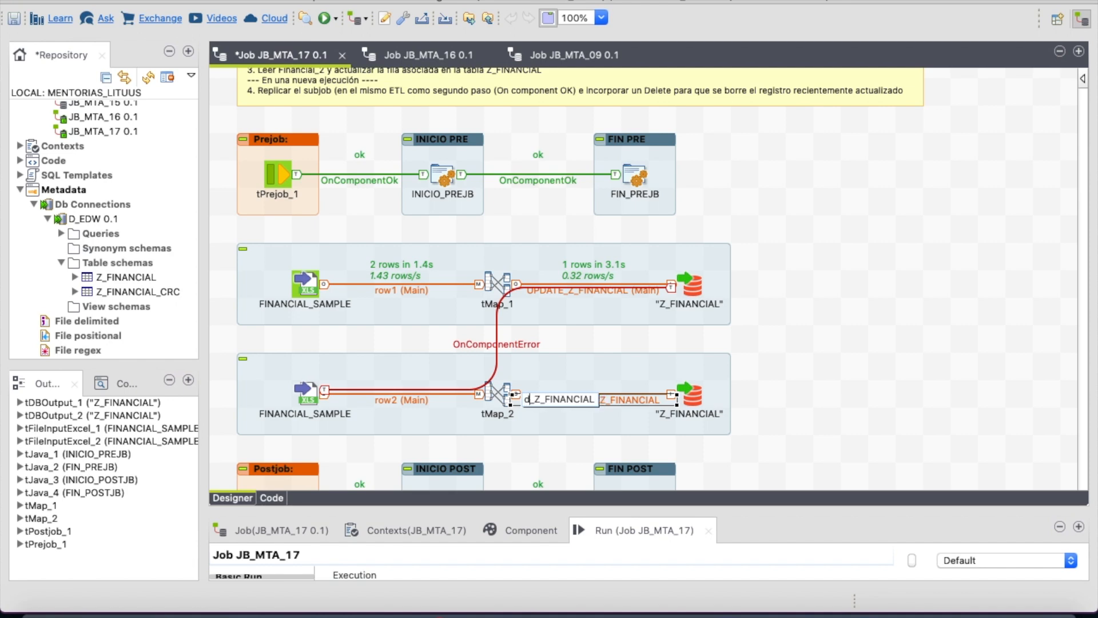
pyautogui.write('ELETE')
pyautogui.press('Return')
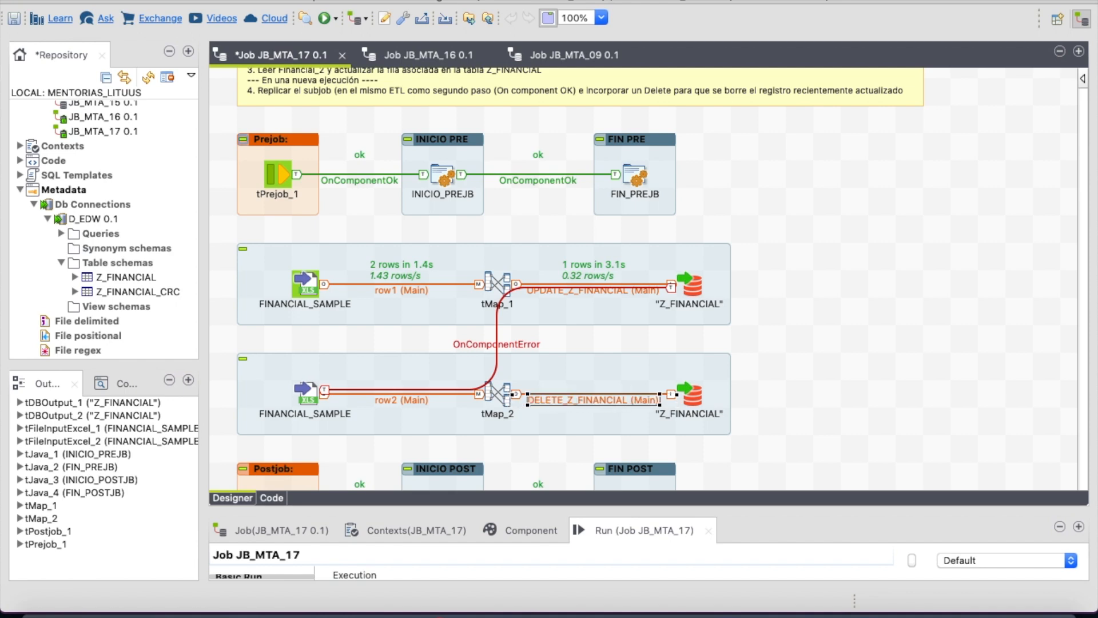
pyautogui.doubleClick(499, 395)
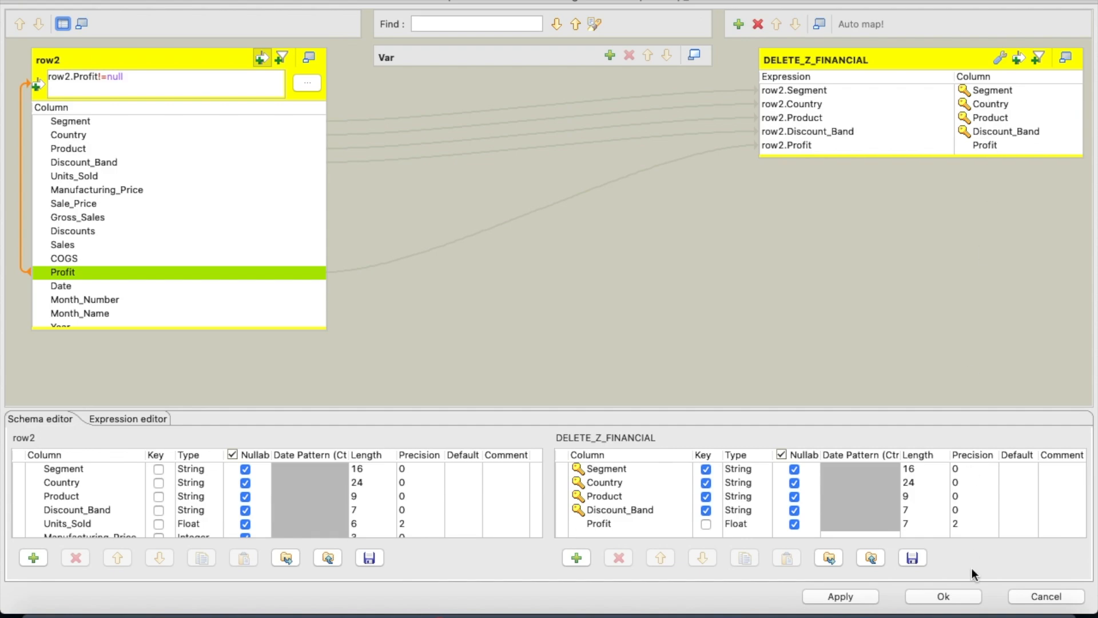
pyautogui.click(963, 596)
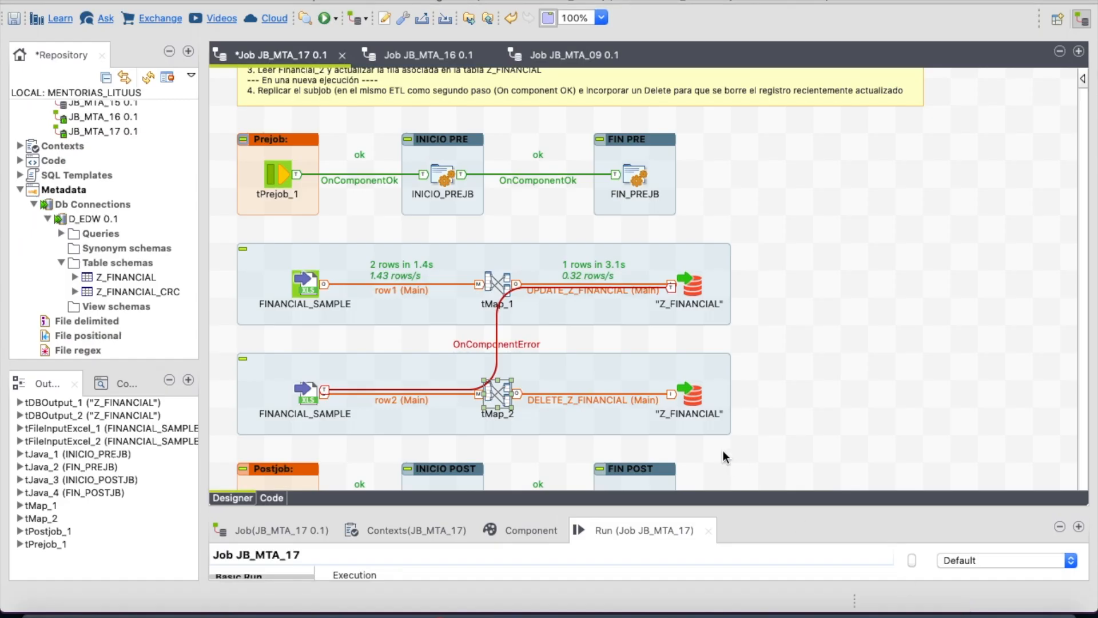
# Set Action on data to Delete for the Z_FINANCIAL output of the copied subjob
pyautogui.click(693, 395)
pyautogui.moveTo(601, 508); pyautogui.dragTo(607, 358)
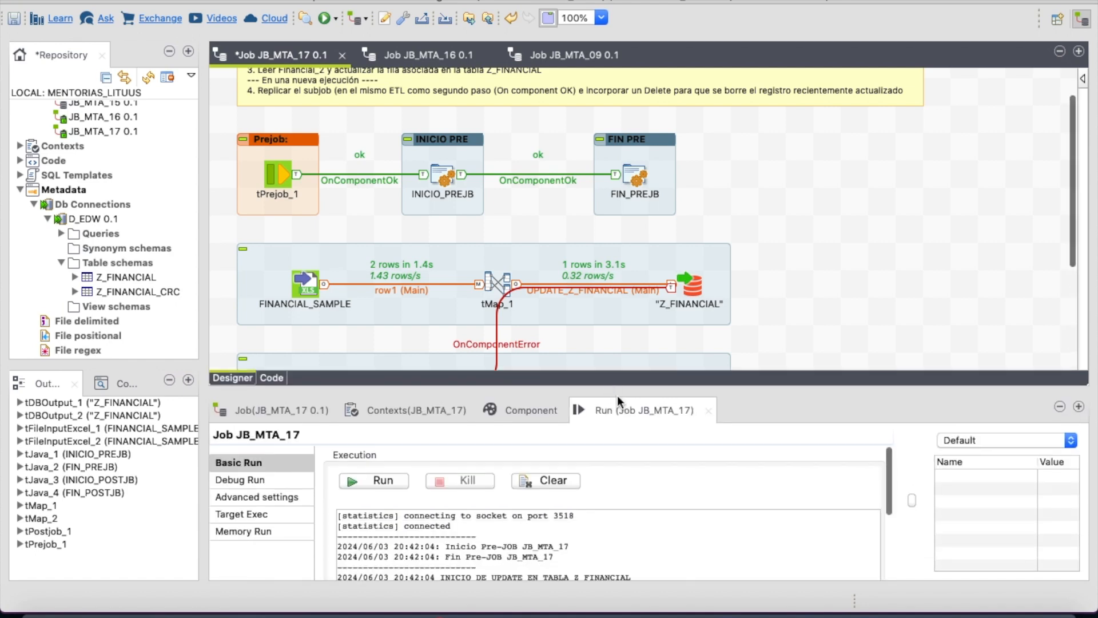
pyautogui.click(533, 411)
pyautogui.scroll(-5, 825, 499)
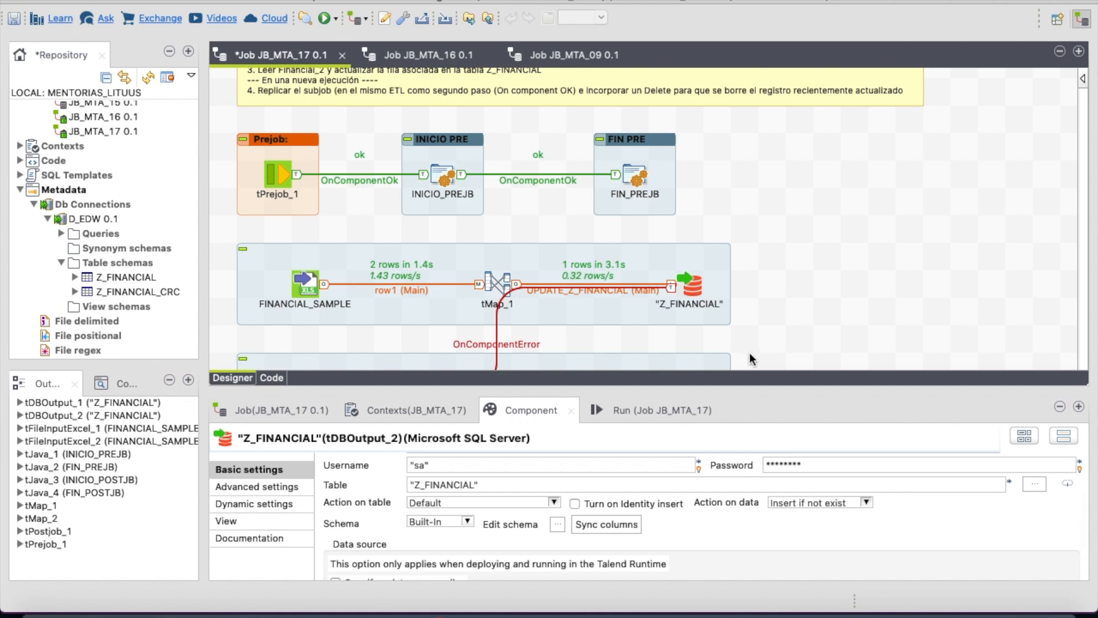
pyautogui.click(867, 503)
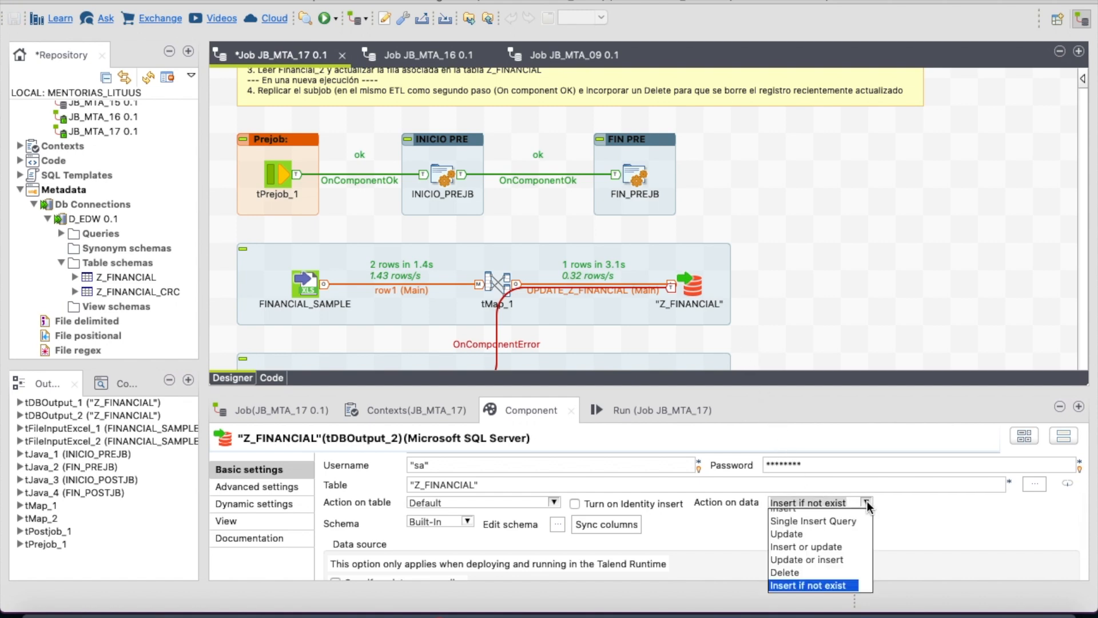
pyautogui.click(842, 572)
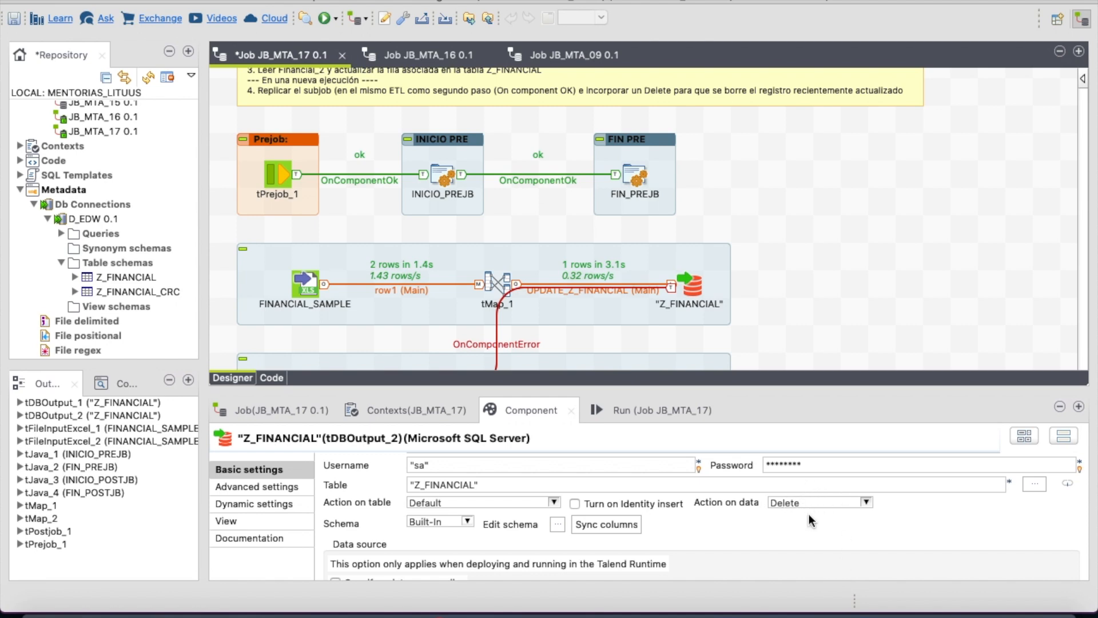
pyautogui.click(663, 410)
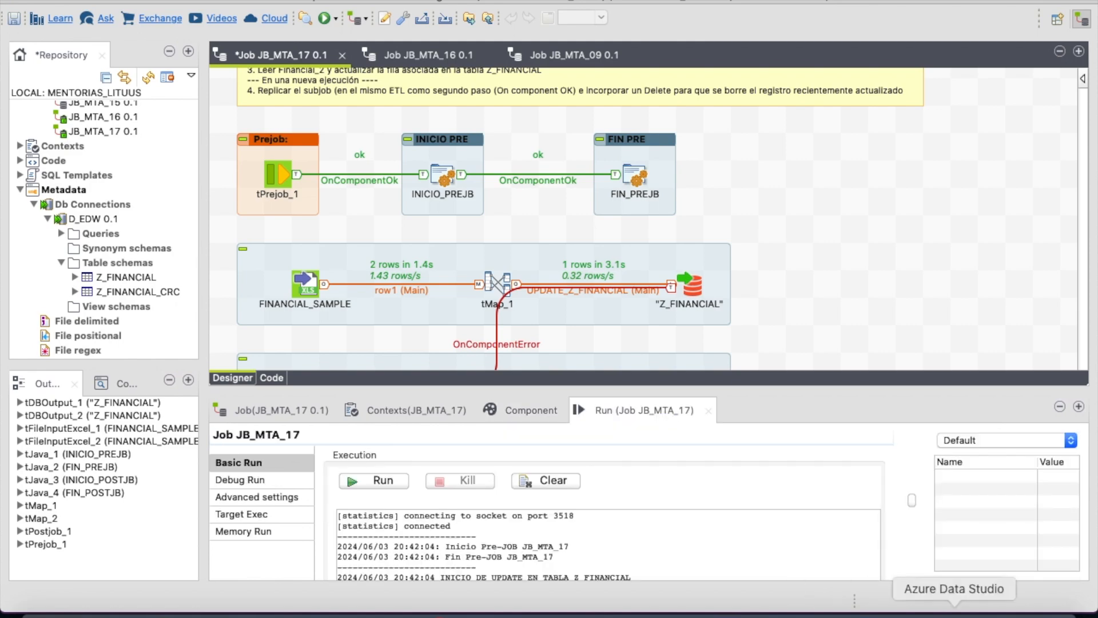
# Switch to Azure Data Studio and rerun only the SELECT on Z_FINANCIAL to check the record before deleting it
pyautogui.click(956, 611)
pyautogui.moveTo(703, 108); pyautogui.dragTo(14, 78)
pyautogui.click(68, 59)
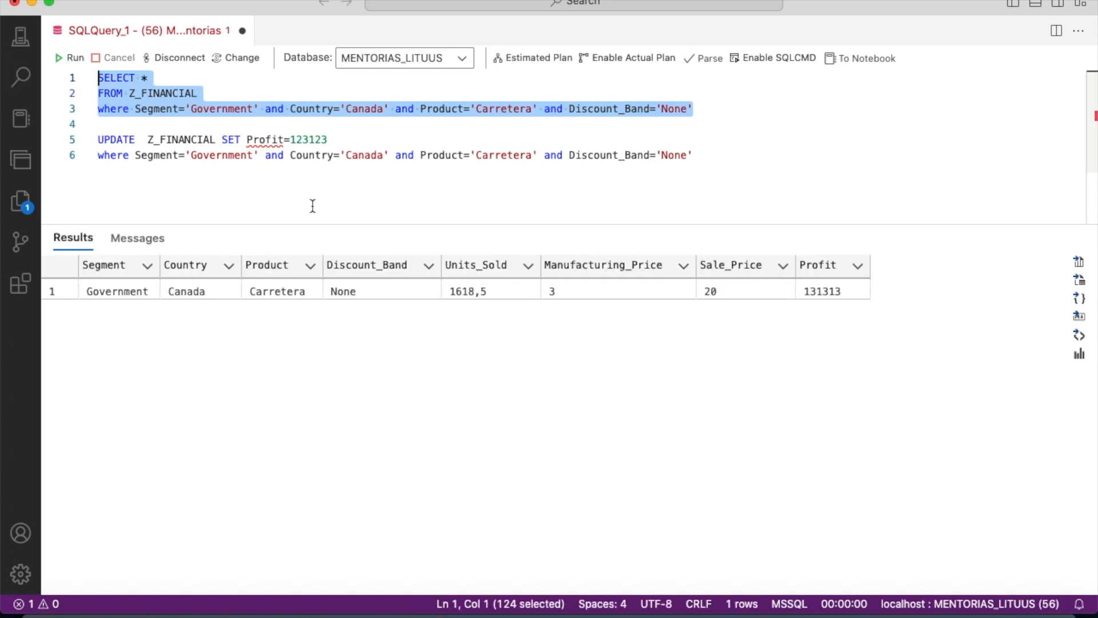
# Switch back to Talend Open Studio and delete the OnComponentError trigger between the update and delete subjobs
pyautogui.click(863, 609)
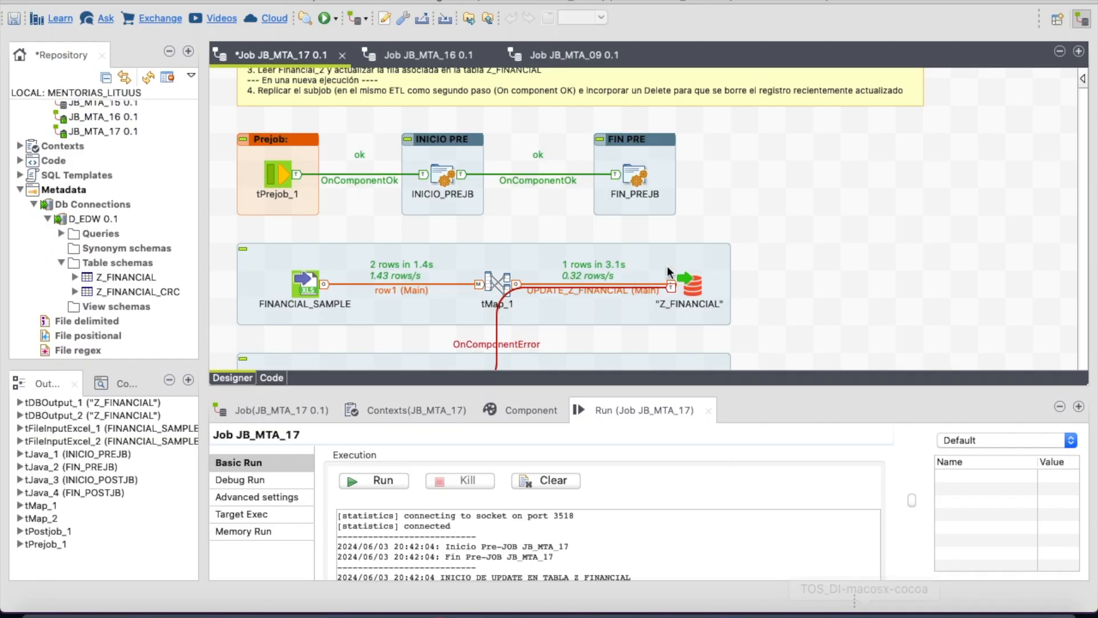
pyautogui.scroll(-5, 657, 280)
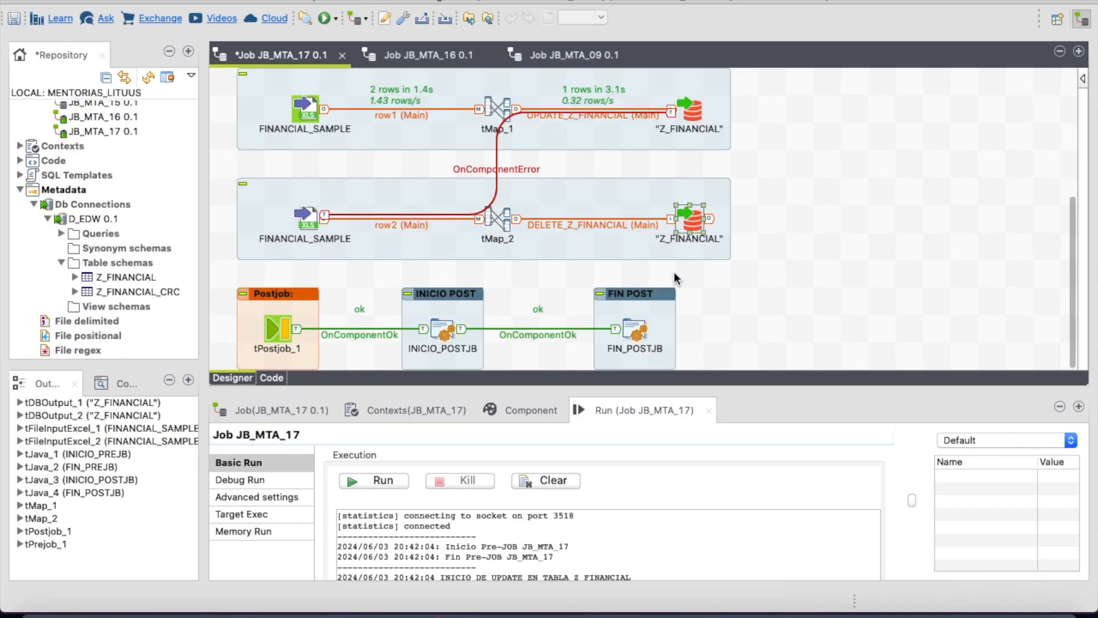
pyautogui.click(493, 170)
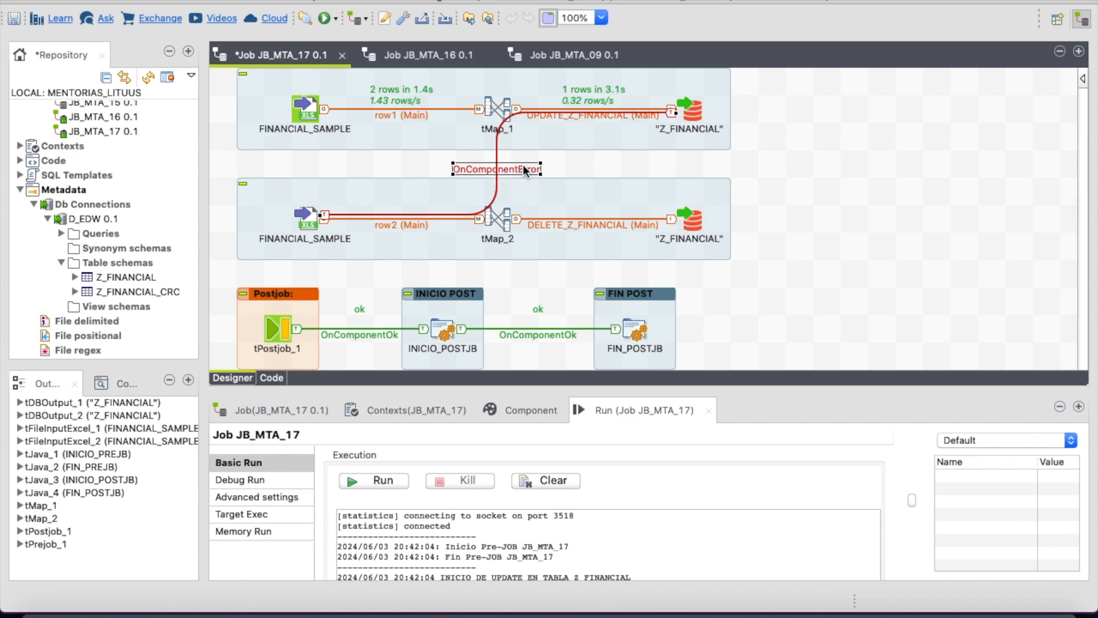
pyautogui.rightClick(523, 163)
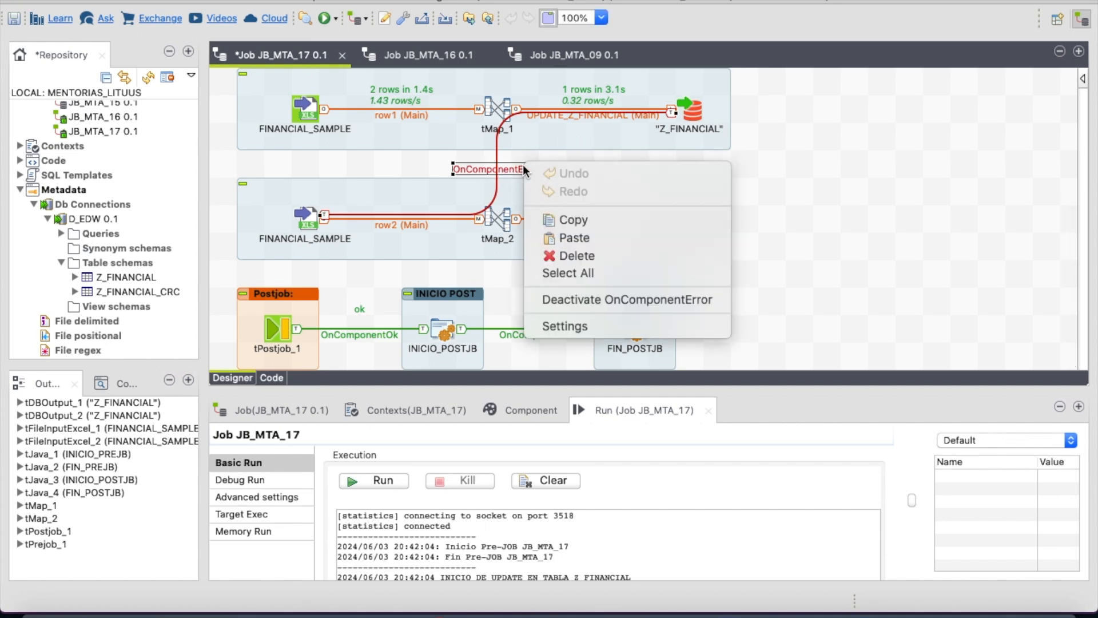
pyautogui.click(578, 255)
# Connect the update subjob's Z_FINANCIAL output to the delete subjob's FINANCIAL_SAMPLE with an On Component Ok trigger
pyautogui.click(691, 109)
pyautogui.rightClick(691, 112)
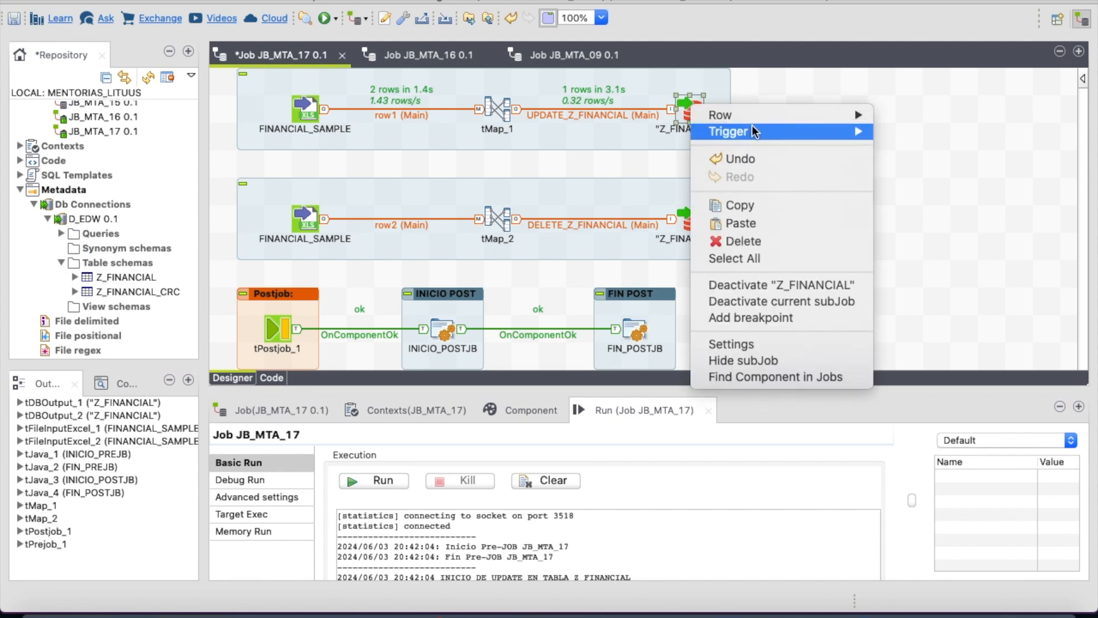
pyautogui.moveTo(753, 127)
pyautogui.click(886, 147)
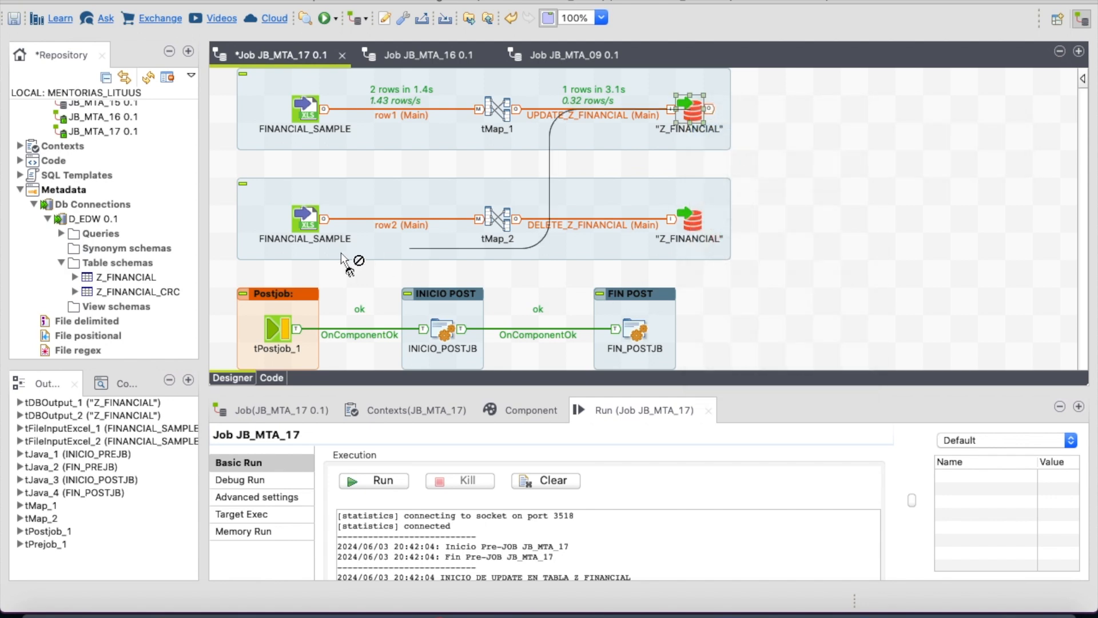
pyautogui.click(307, 220)
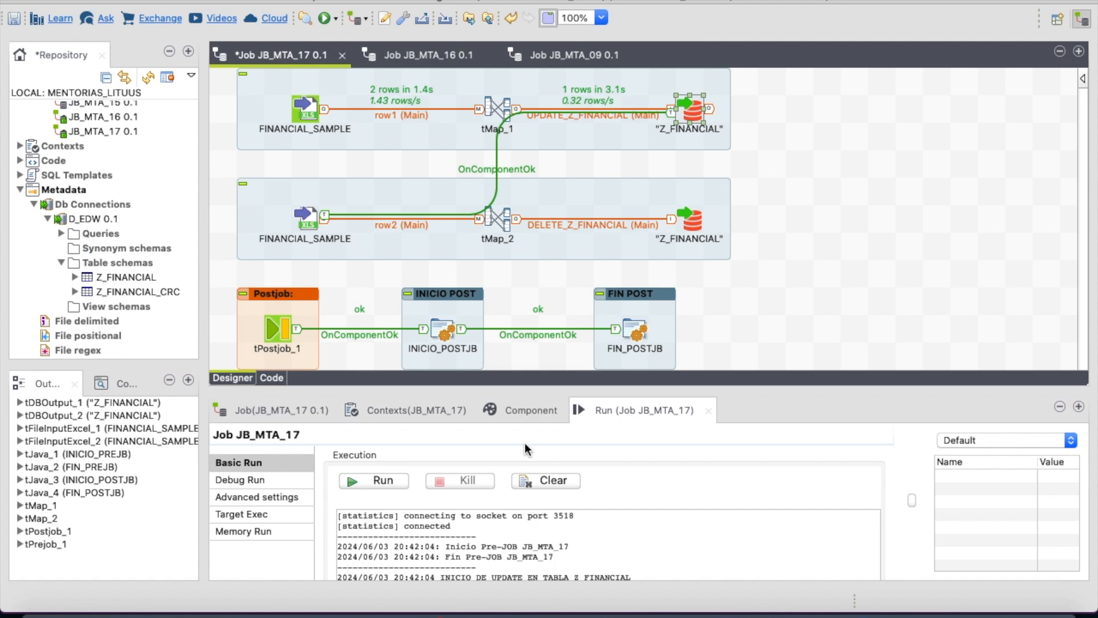
# Run job JB_MTA_17 and enlarge the execution console to check the Z_FINANCIAL update message in the log
pyautogui.click(400, 480)
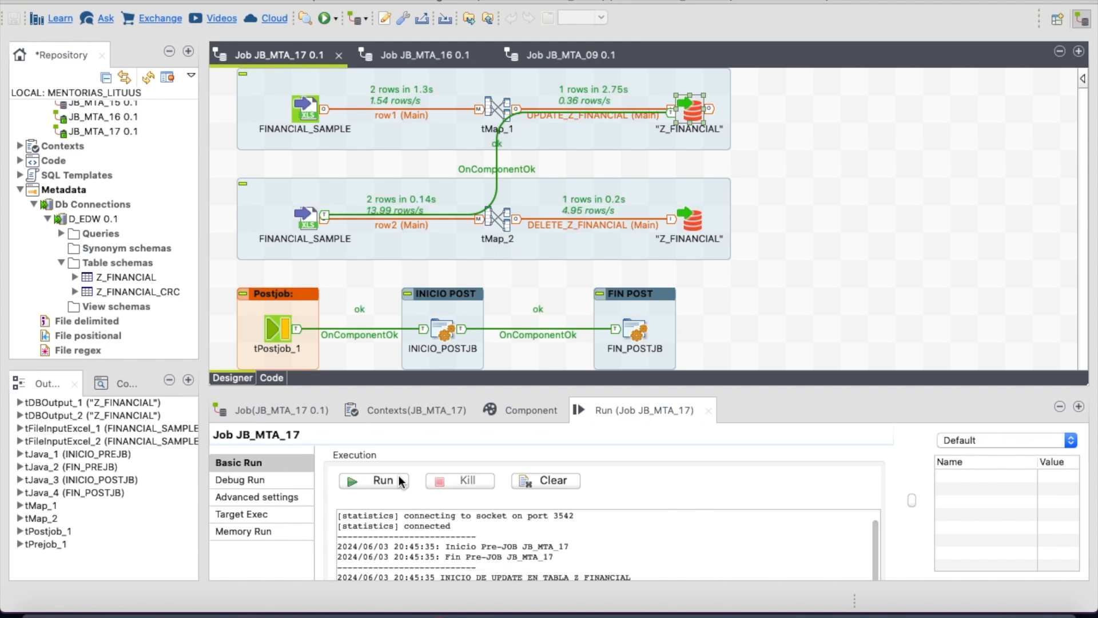
pyautogui.moveTo(454, 386); pyautogui.dragTo(457, 328)
pyautogui.moveTo(442, 520); pyautogui.dragTo(535, 521)
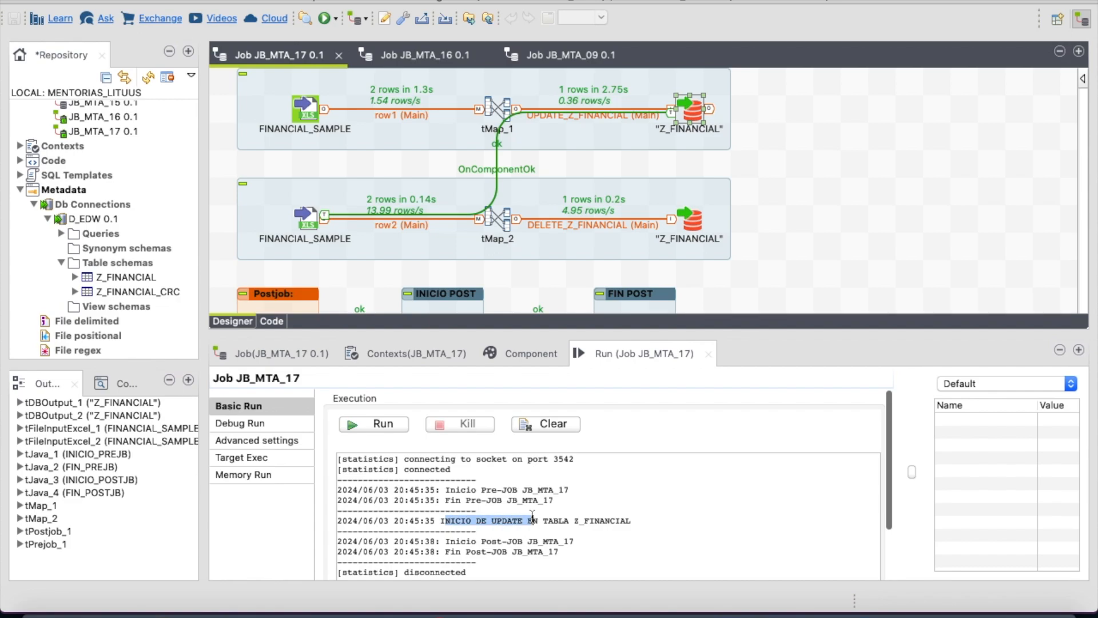
# Switch to Azure Data Studio and rerun only the SELECT on Z_FINANCIAL to verify the record's deletion
pyautogui.click(1005, 609)
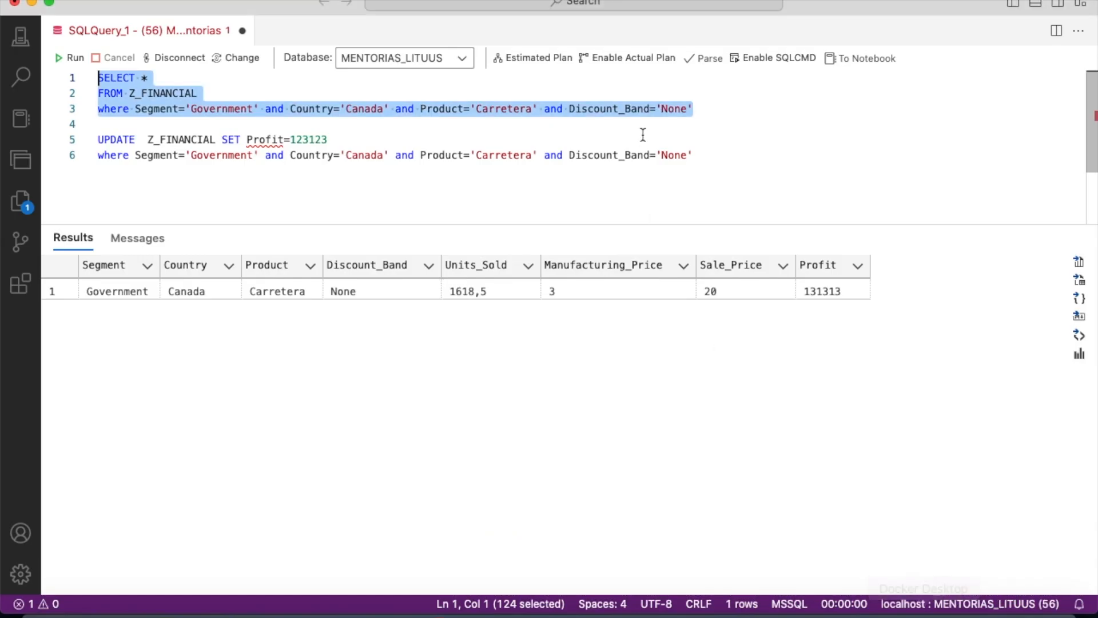
pyautogui.click(69, 58)
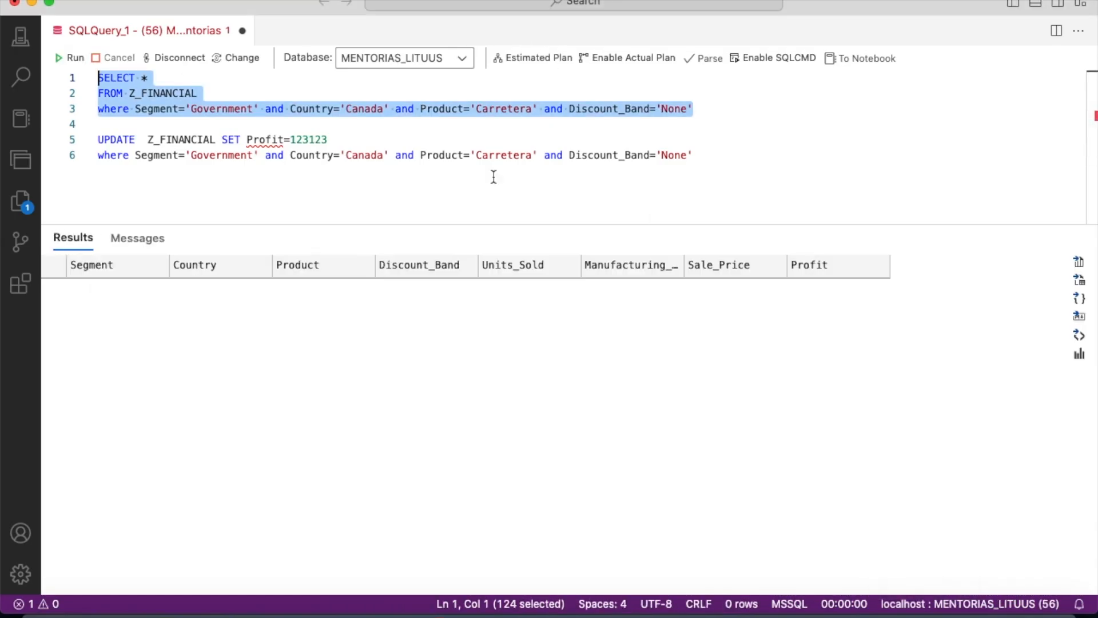
pyautogui.moveTo(141, 155); pyautogui.dragTo(563, 183)
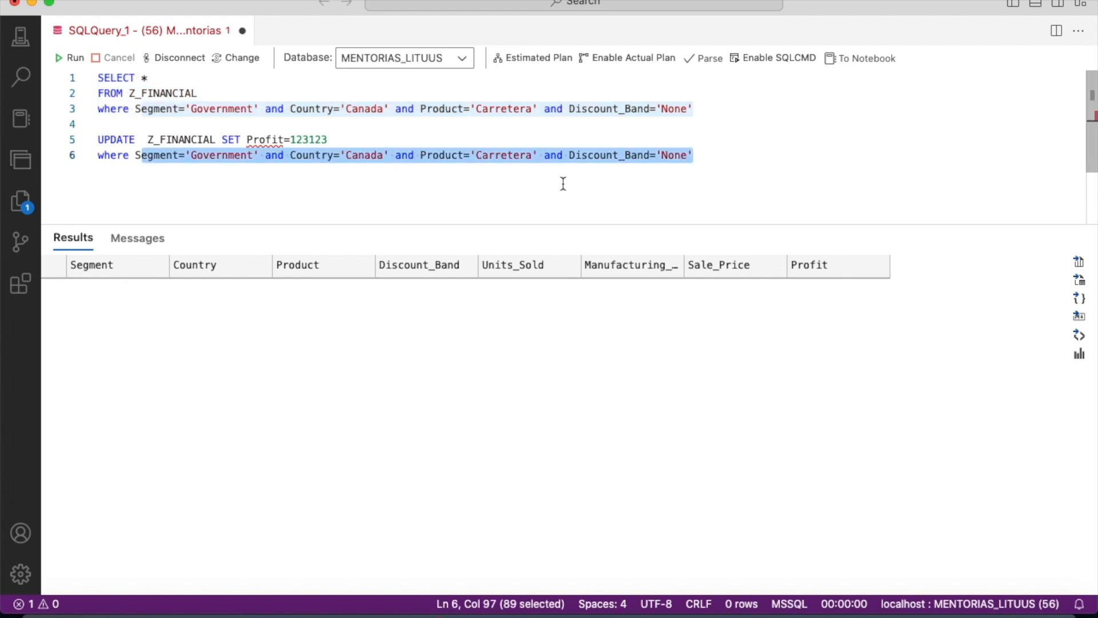
pyautogui.click(563, 183)
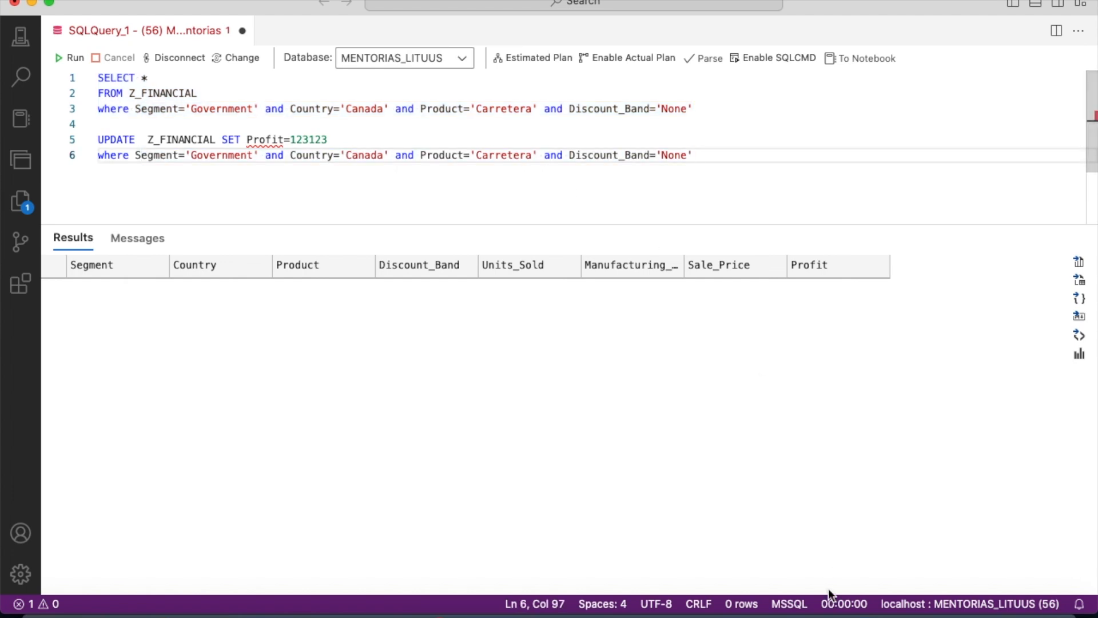
# Return to Talend Open Studio, reread the task note in JB_MTA_17 and collapse Db Connections in the repository
pyautogui.click(862, 614)
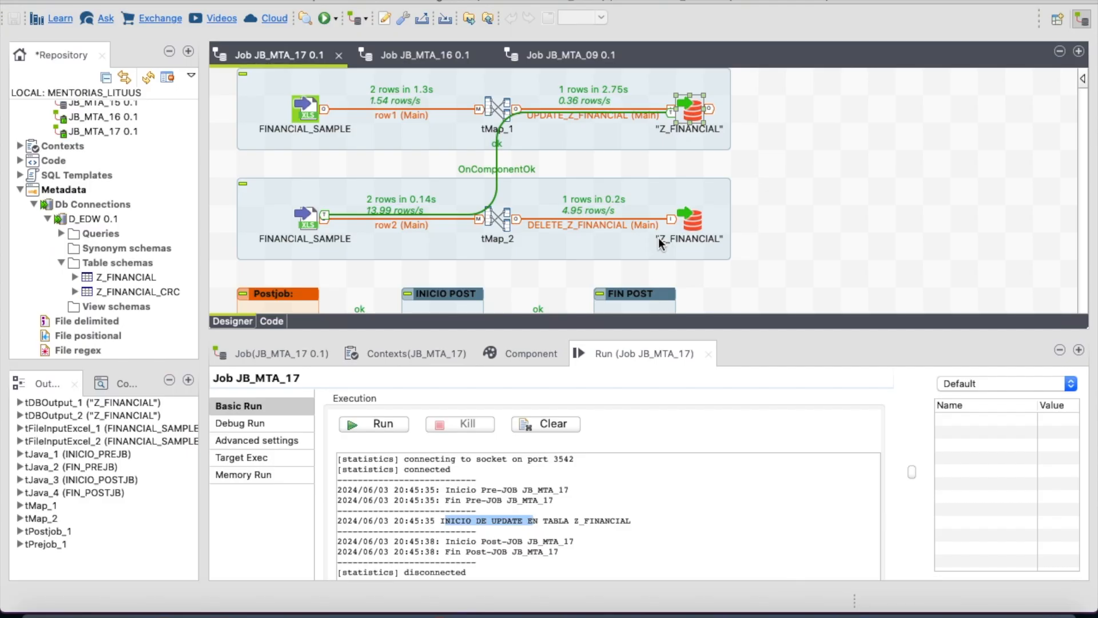
pyautogui.scroll(5, 764, 219)
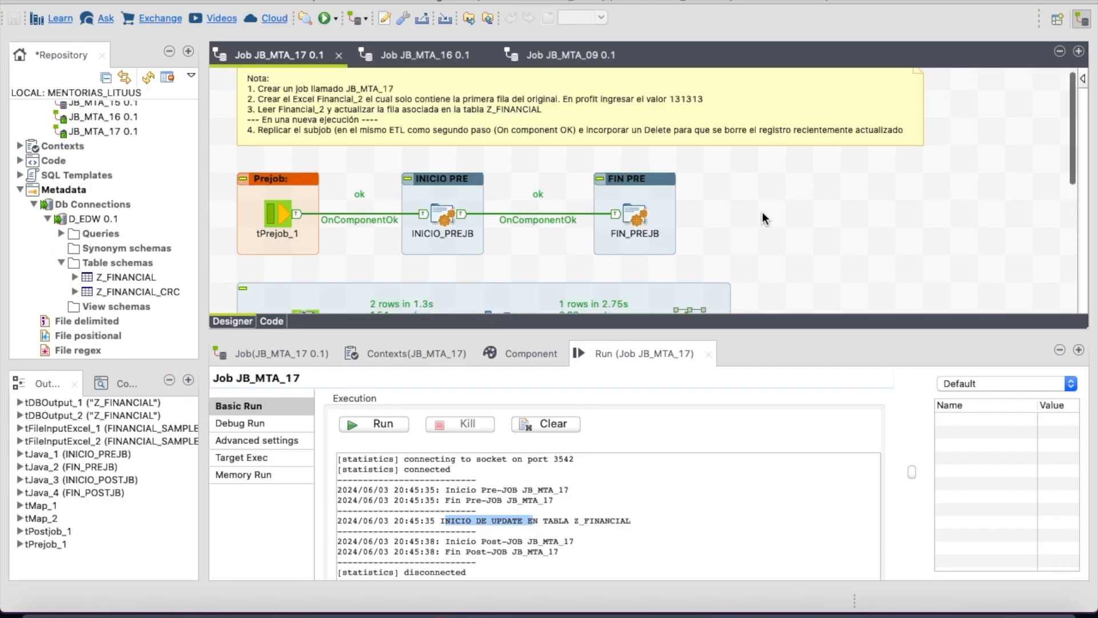
pyautogui.scroll(-2, 749, 256)
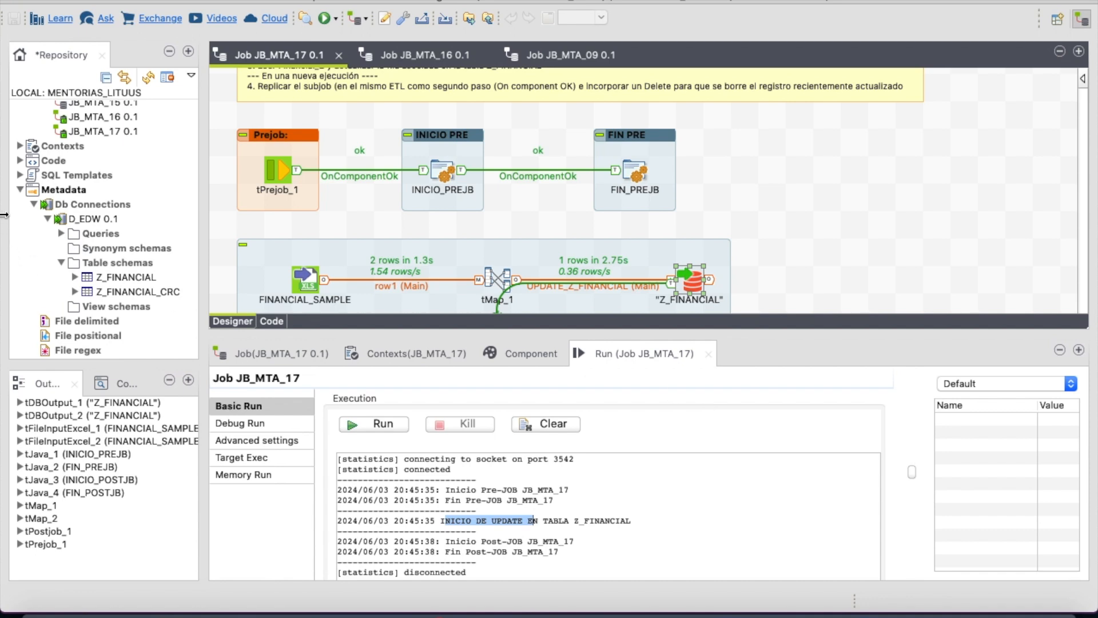
pyautogui.click(34, 204)
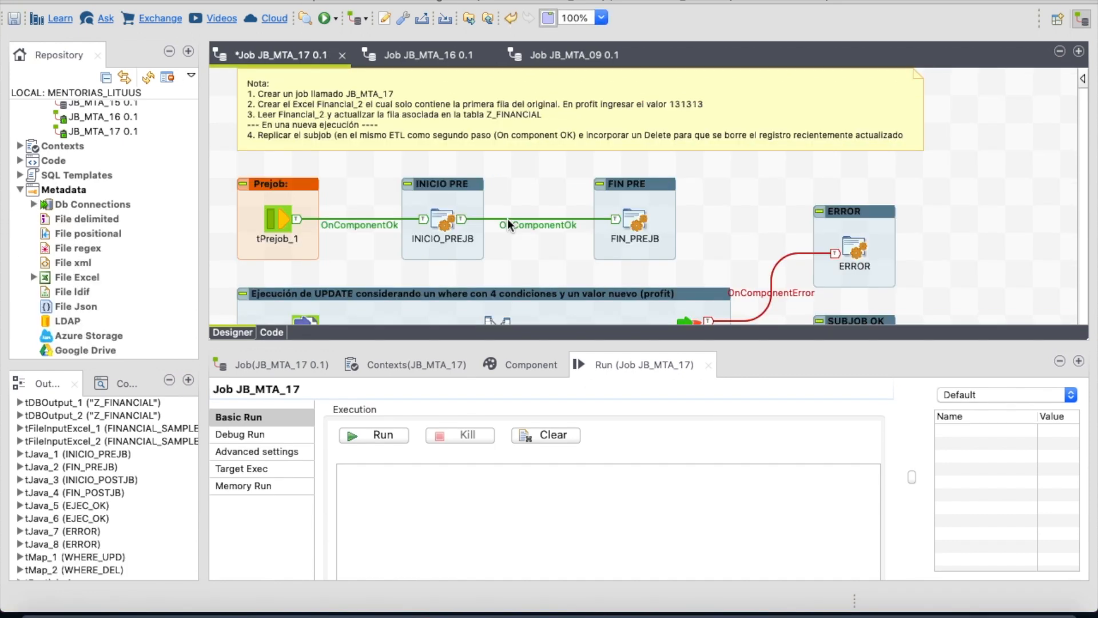
# Examine the titled UPDATE and DELETE subjobs and their On Component Ok and On Component Error links to EJEC_OK and ERROR
pyautogui.scroll(-2, 508, 229)
pyautogui.scroll(-3, 509, 228)
pyautogui.scroll(-1, 509, 228)
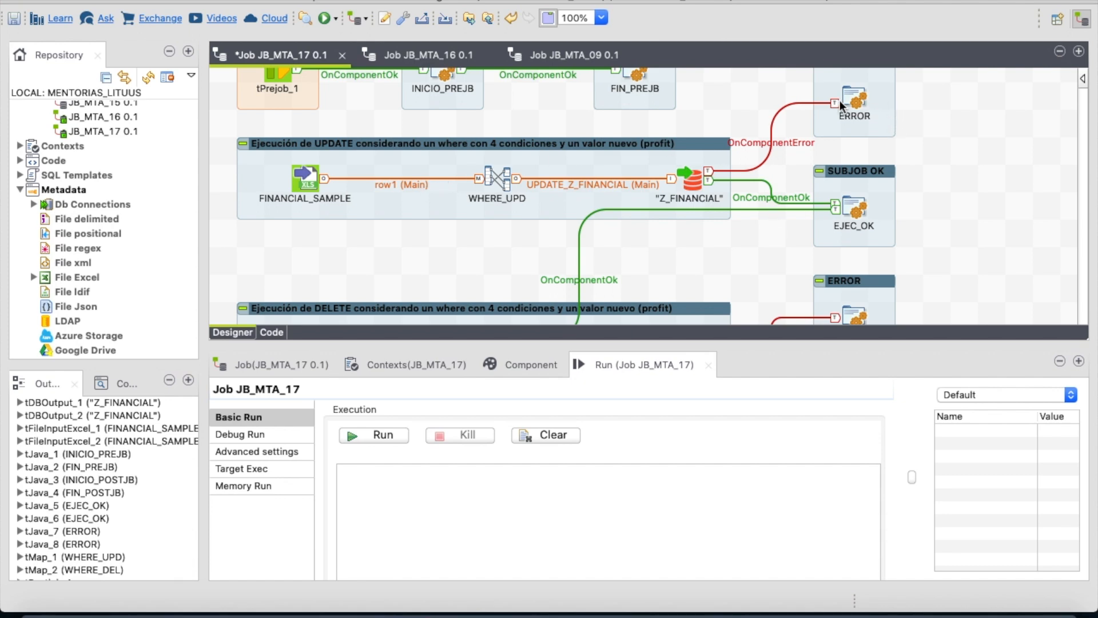
pyautogui.scroll(3, 877, 133)
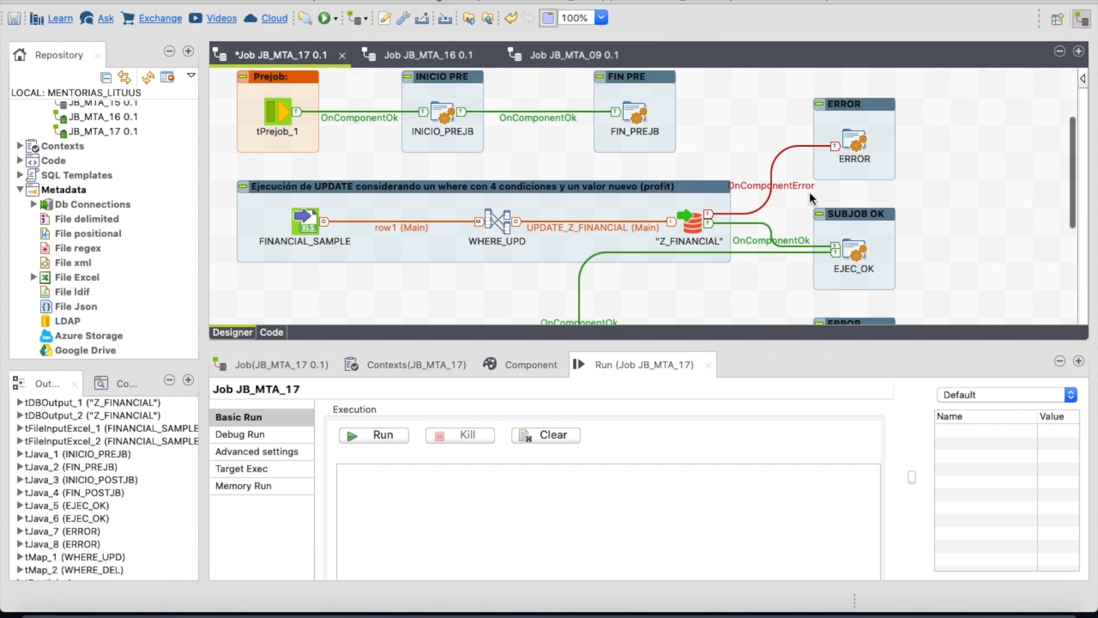
pyautogui.scroll(-1, 814, 253)
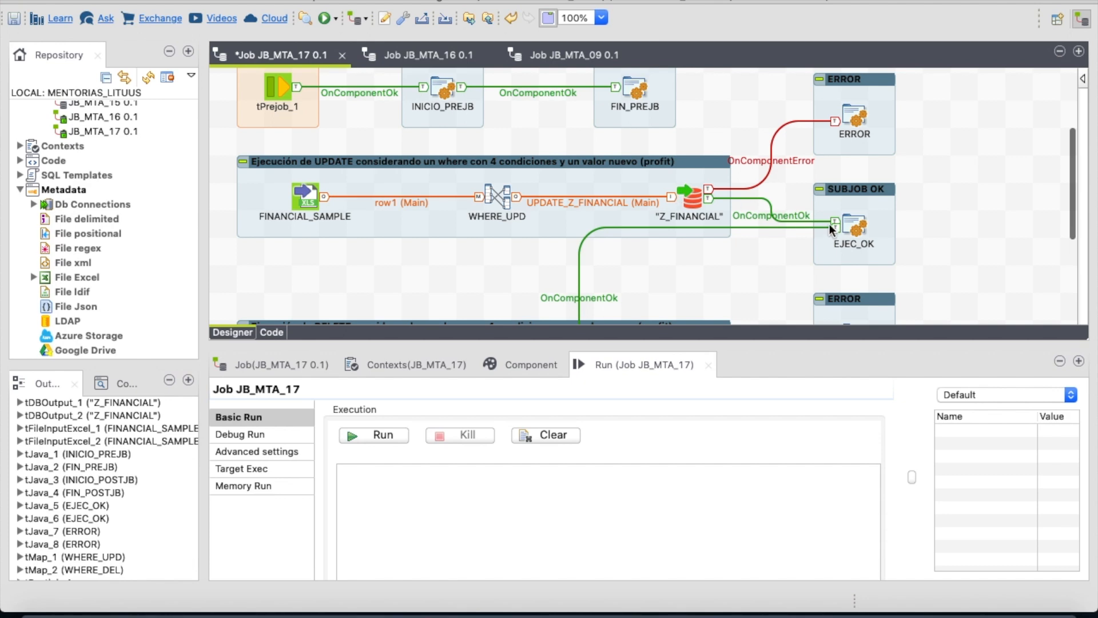
pyautogui.scroll(-2, 832, 228)
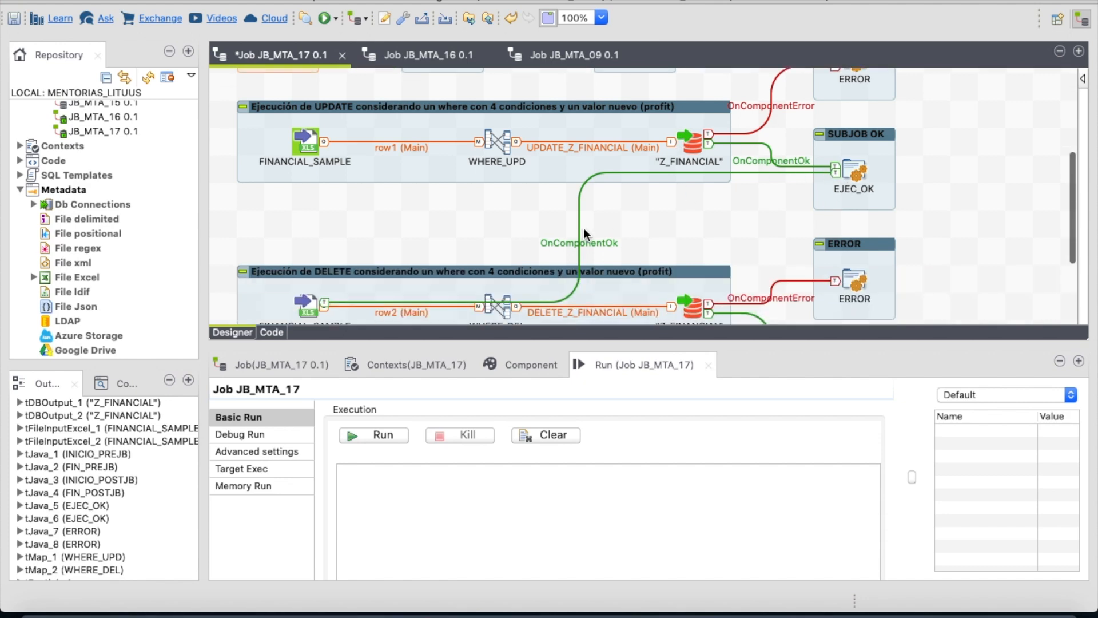
pyautogui.scroll(-3, 532, 240)
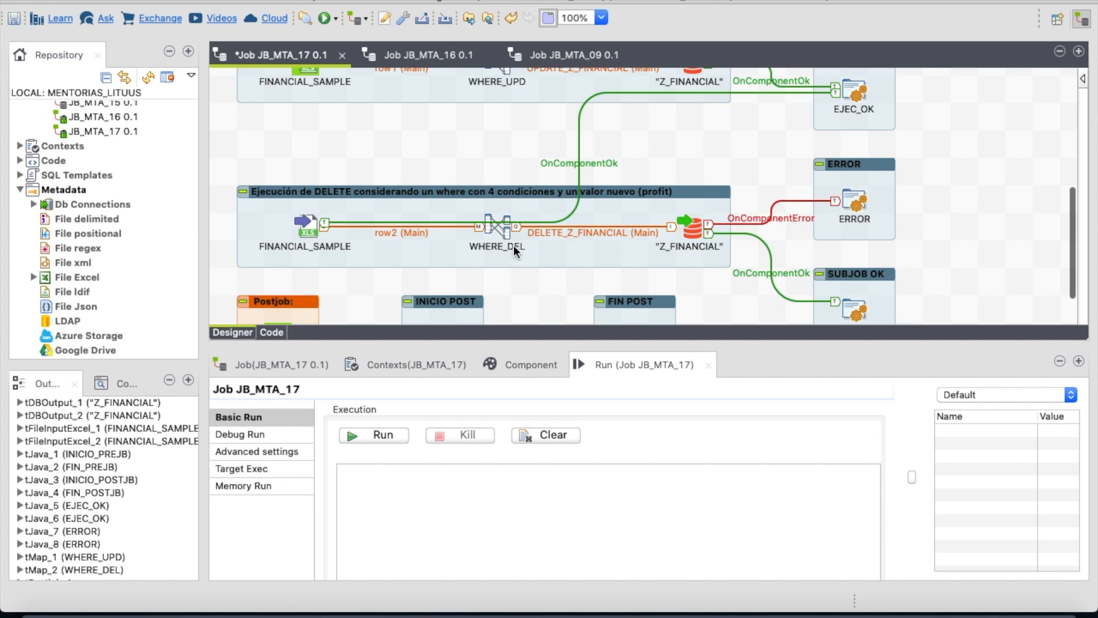
# Run the extended JB_MTA_17 job and check the row flows and the Pre-JOB, UPDATE and DELETE messages in the log
pyautogui.click(378, 442)
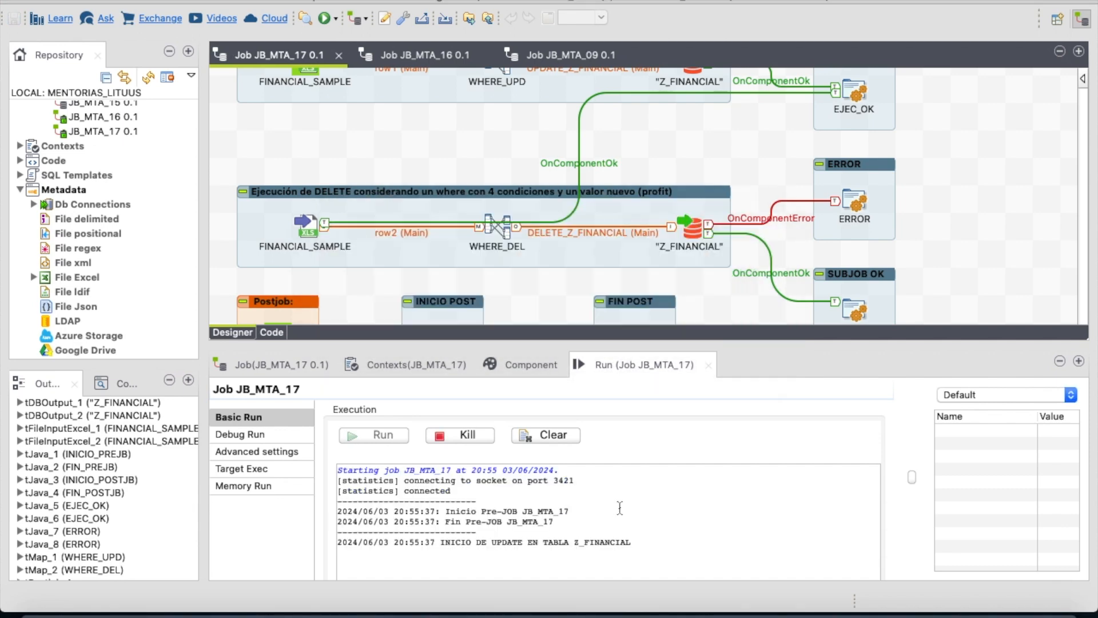
pyautogui.scroll(3, 490, 172)
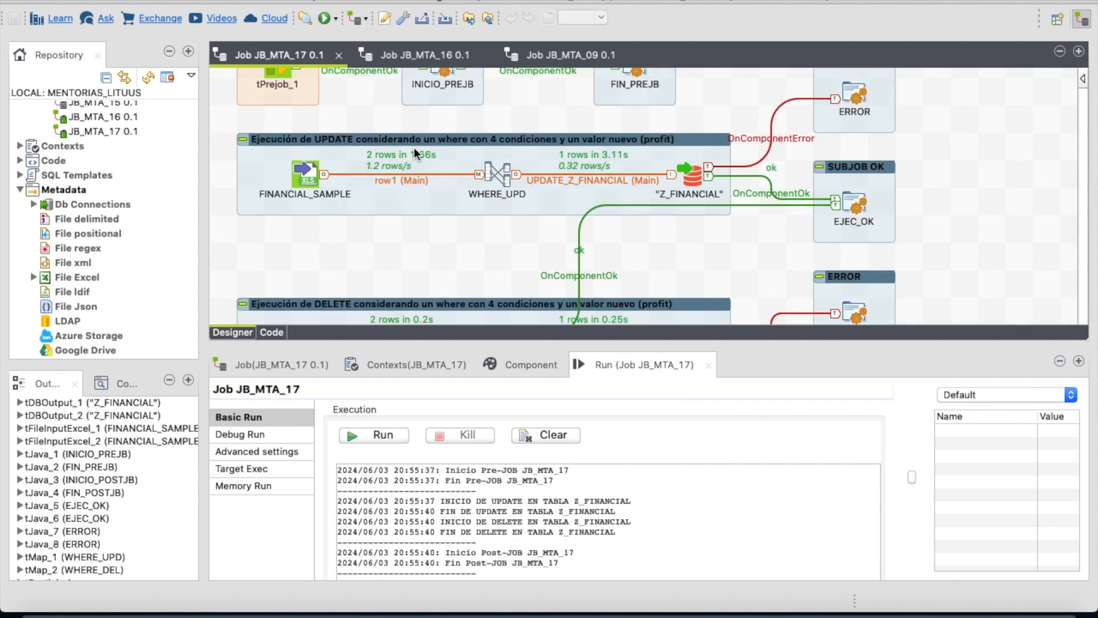
pyautogui.scroll(3, 463, 524)
pyautogui.moveTo(441, 513); pyautogui.dragTo(537, 522)
pyautogui.scroll(-3, 535, 522)
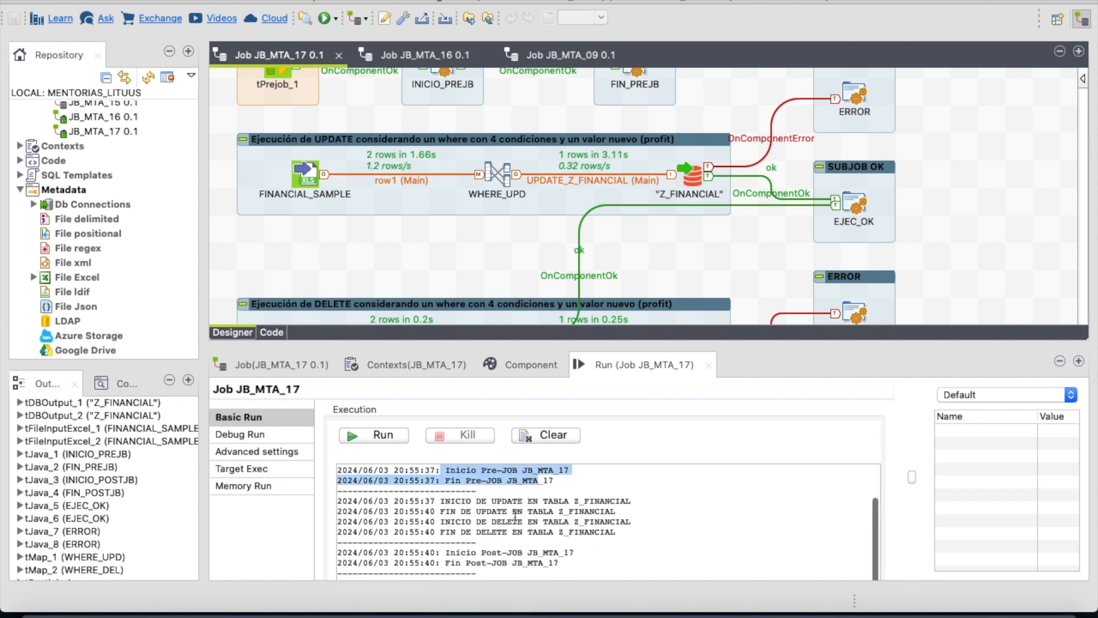
pyautogui.moveTo(436, 501); pyautogui.dragTo(615, 512)
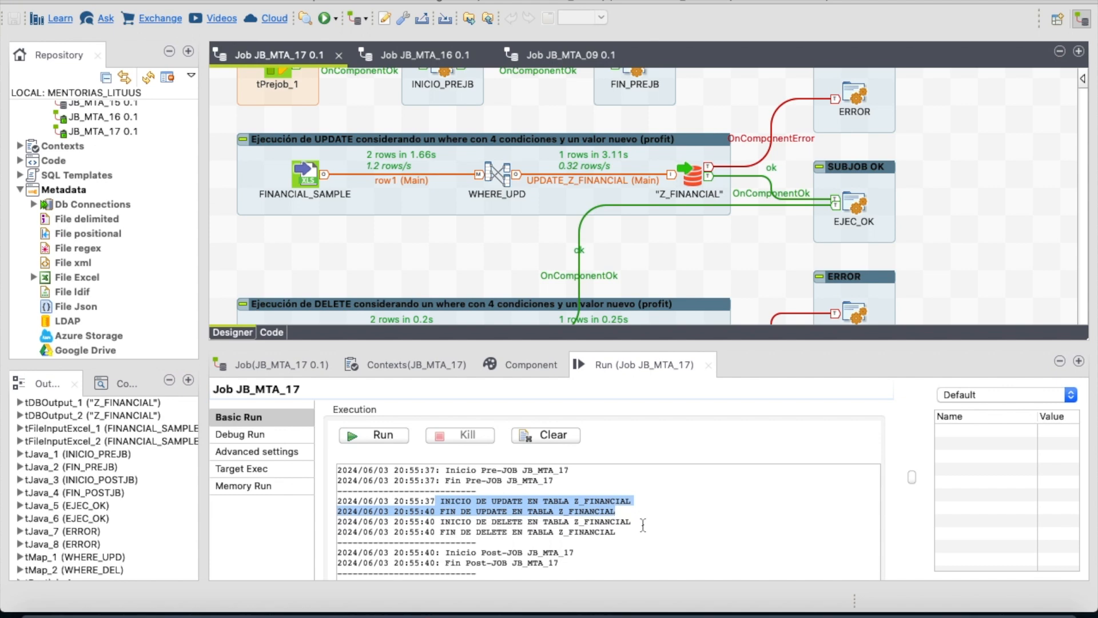
pyautogui.click(638, 520)
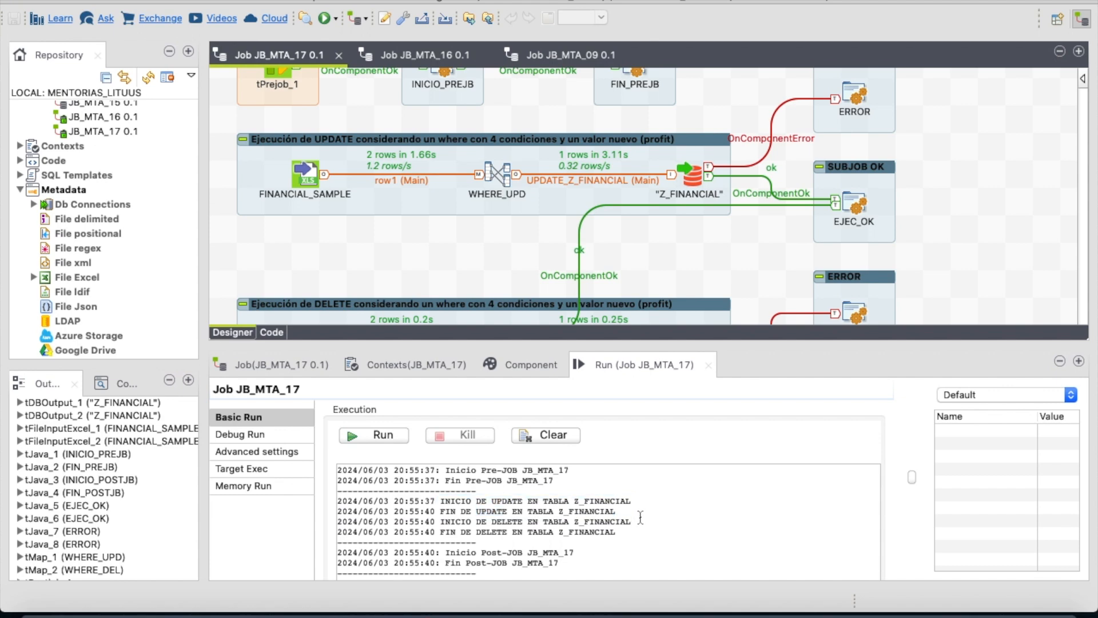